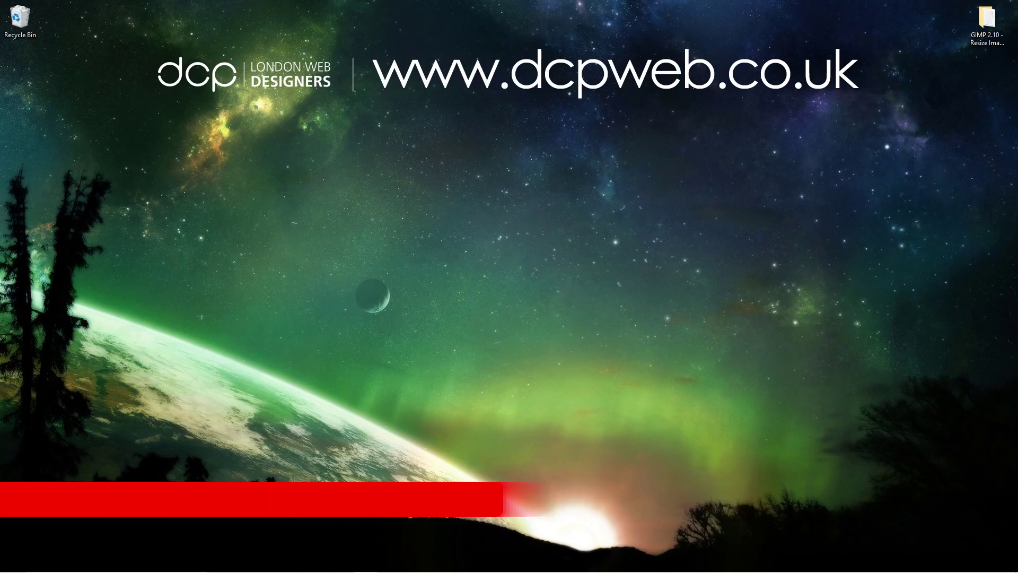
In Chrome, open the Mr Finance article 'Supplement your income by making money online'
mouse_move(694, 570)
left_click(869, 561)
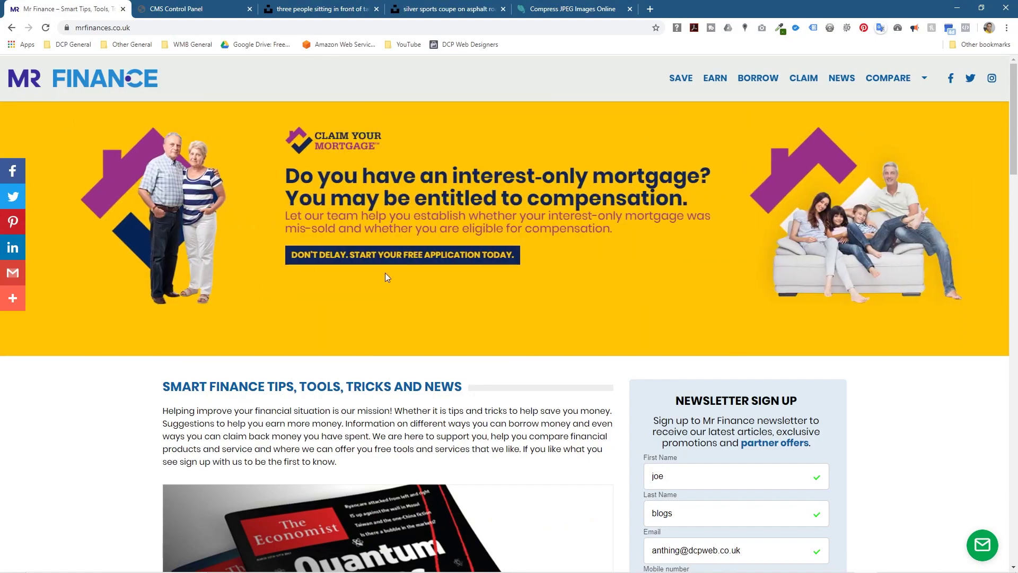
scroll(133, 390, "down", 4)
scroll(97, 371, "down", 9)
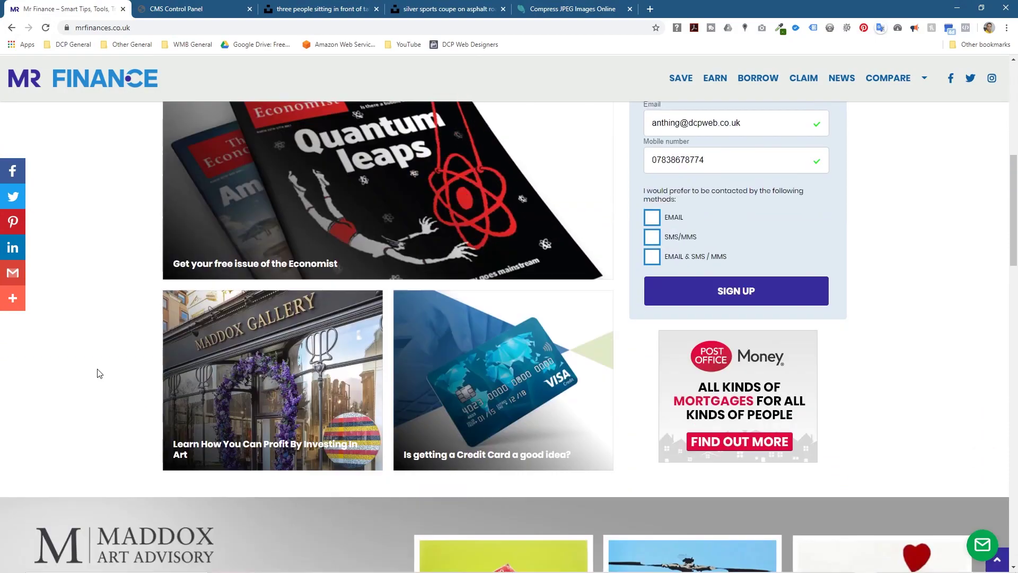
scroll(97, 369, "down", 12)
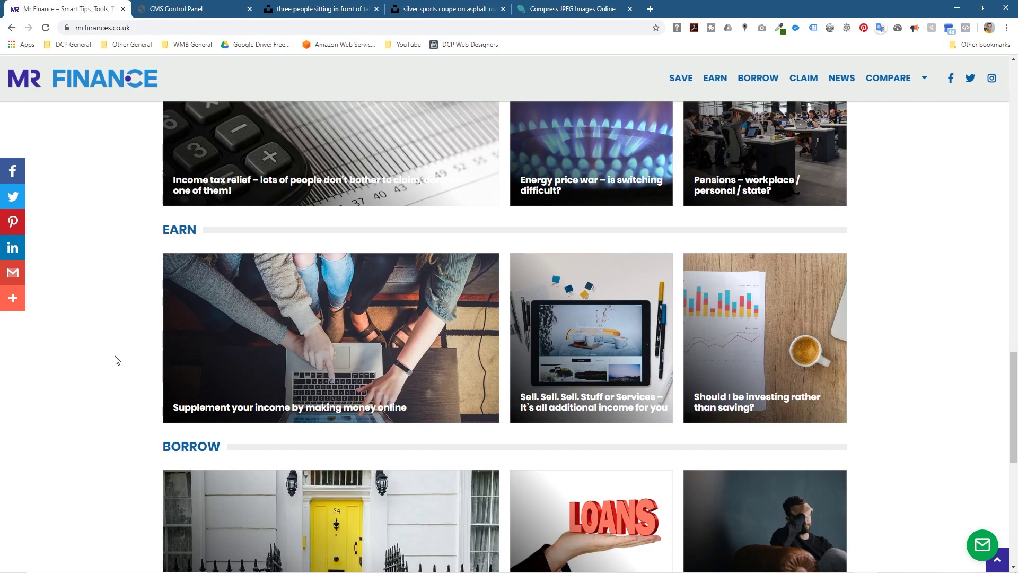
left_click(333, 343)
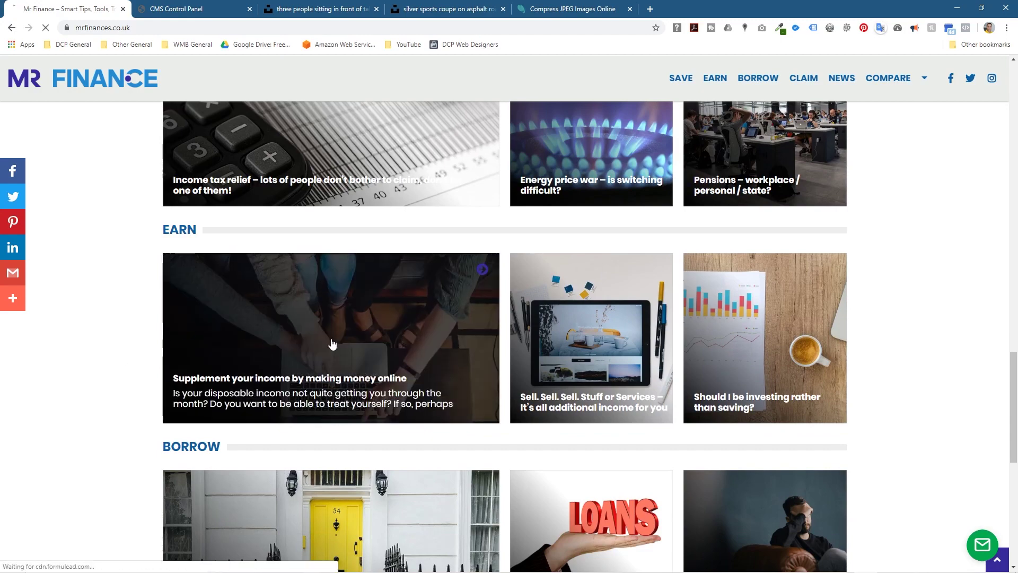
Scroll the article, highlight part of its title, and bring up the top photo's context menu
scroll(396, 329, "down", 7)
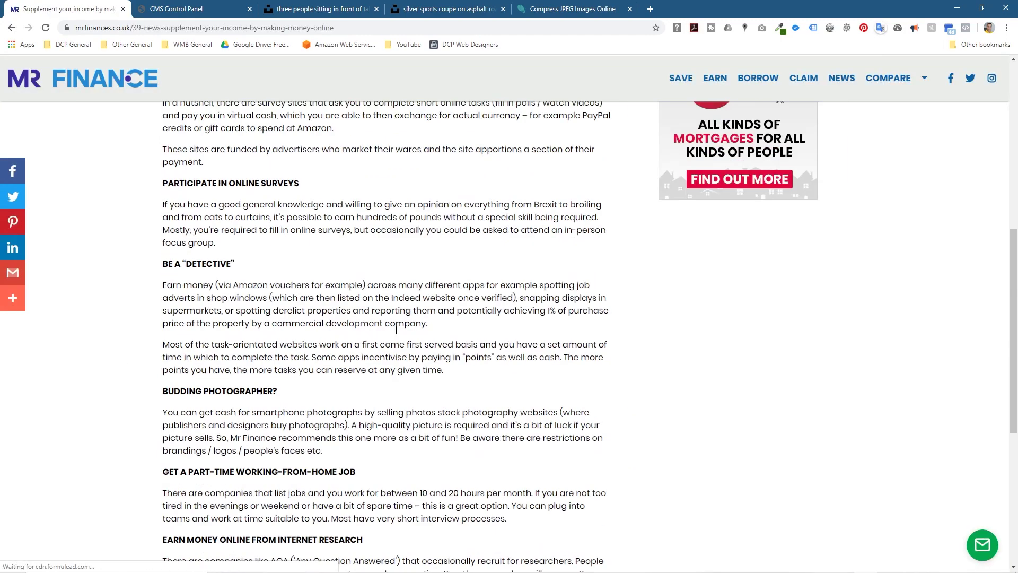
scroll(396, 329, "down", 10)
scroll(396, 329, "up", 20)
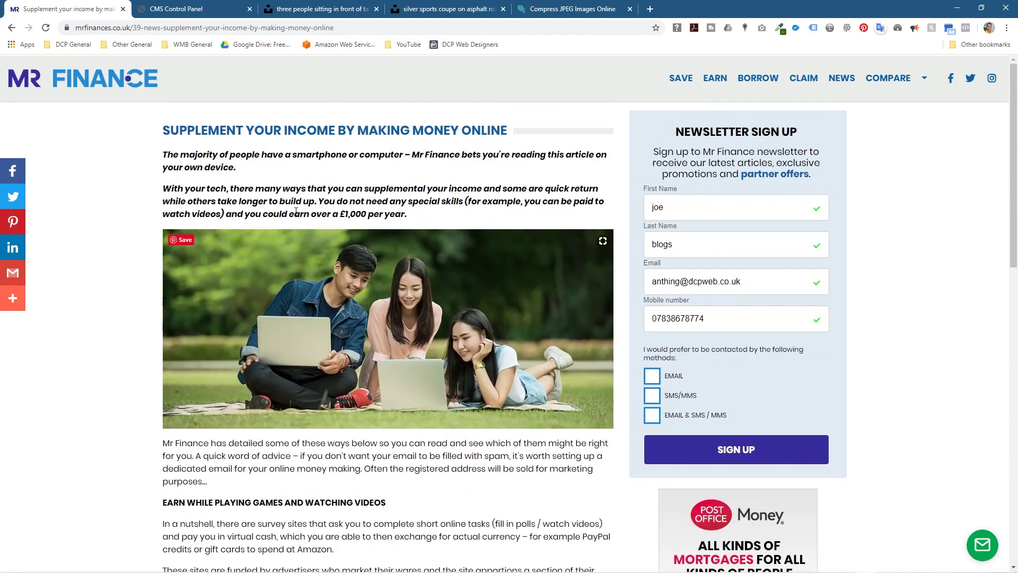
left_click_drag(186, 130, 472, 130)
left_click(445, 191)
scroll(454, 273, "down", 3)
scroll(483, 292, "up", 1)
left_click_drag(382, 237, 403, 234)
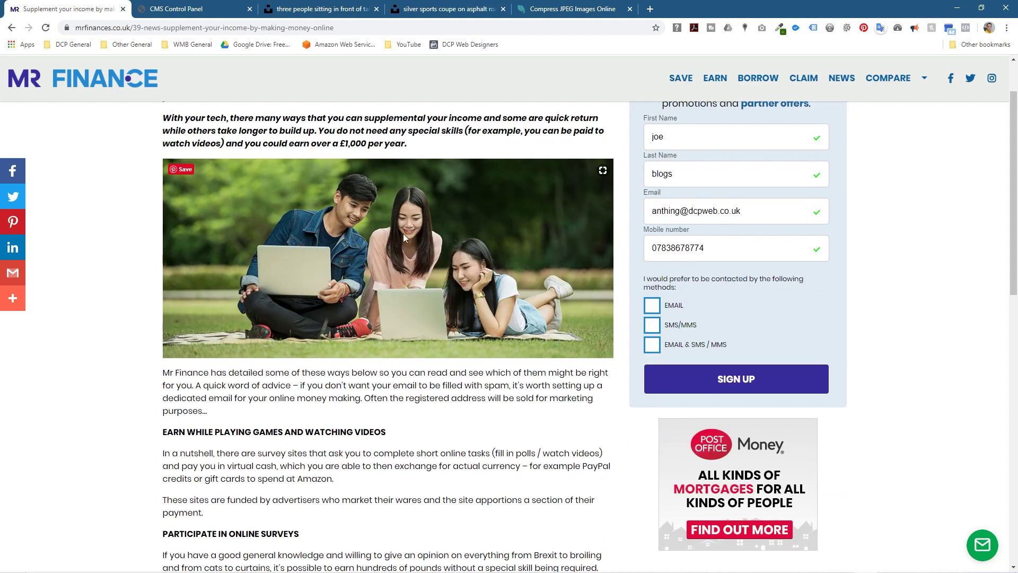
right_click(384, 257)
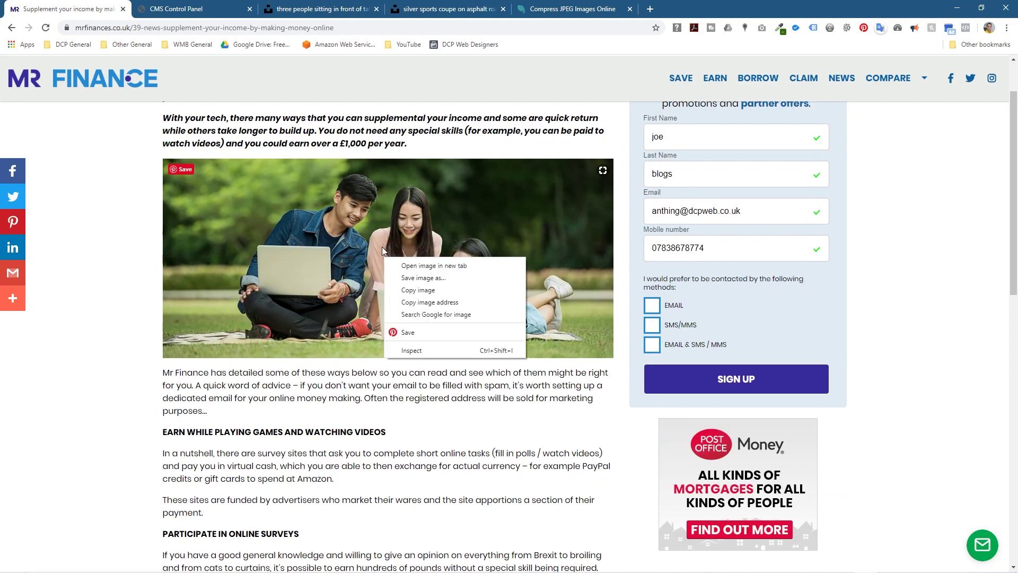
Drag the article photo from a new tab into the GIMP 2.10 - Resize Image Tutorial folder
left_click(440, 266)
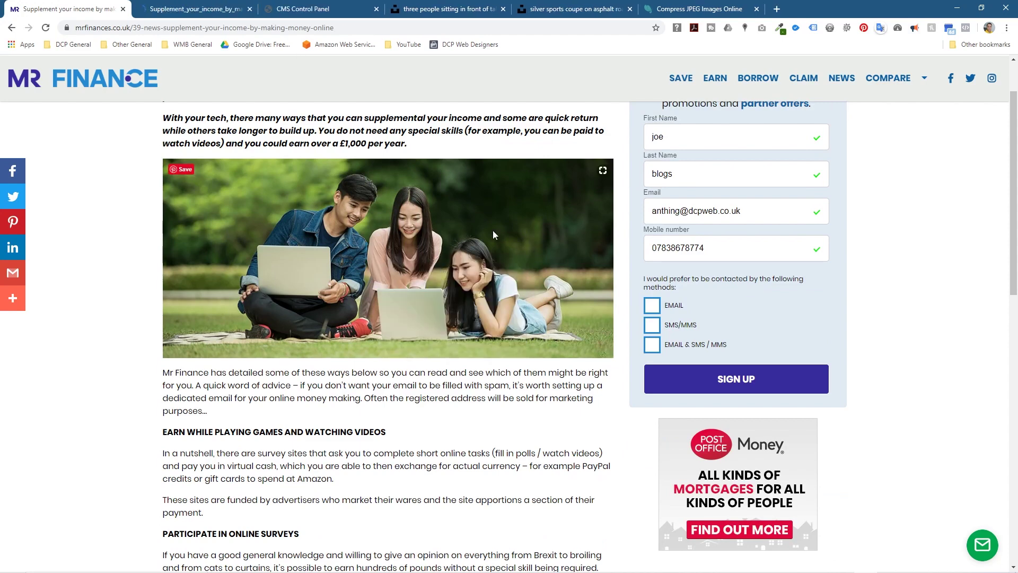
left_click(233, 9)
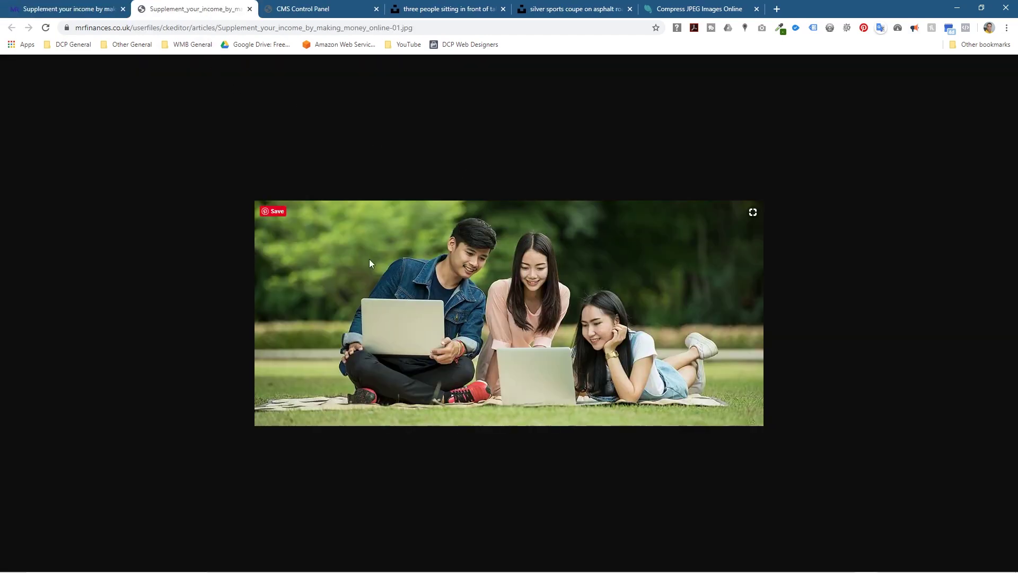
left_click_drag(811, 6, 1, 72)
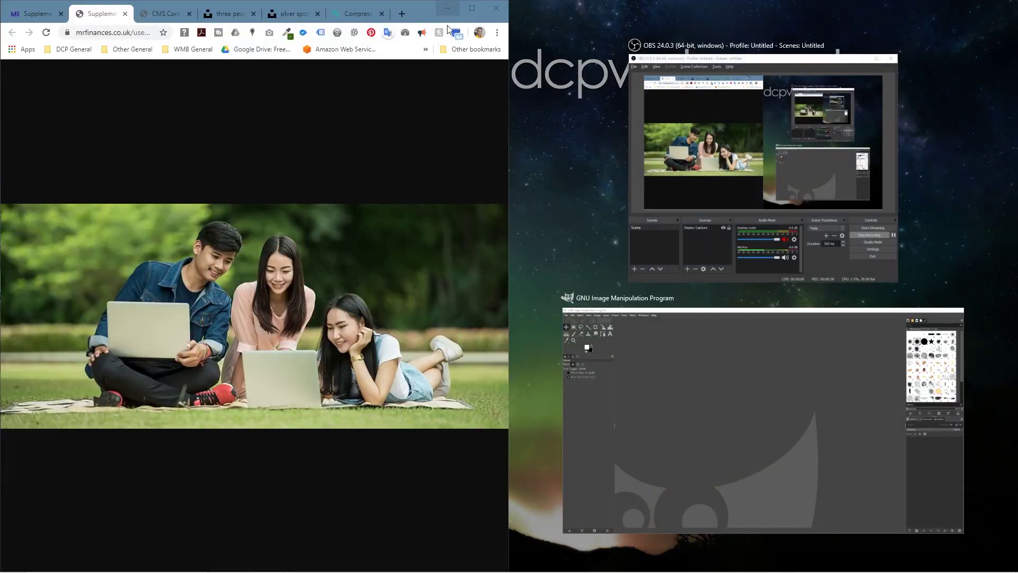
left_click(568, 128)
double_click(995, 29)
left_click_drag(608, 90, 888, 72)
left_click_drag(285, 334, 757, 244)
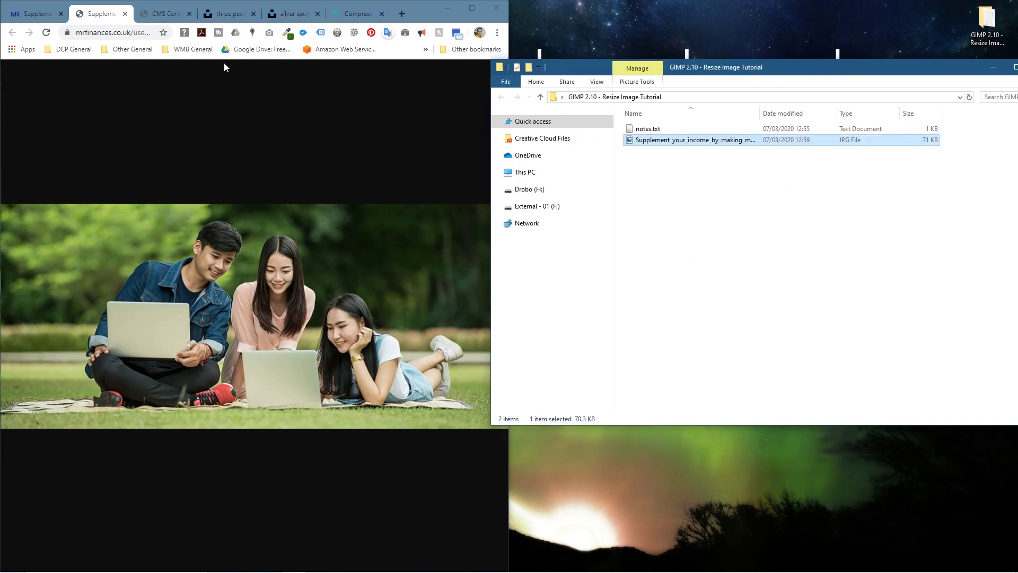
left_click(125, 14)
Check the saved JPG's Properties details to confirm it is 960 x 425 pixels
left_click(671, 141)
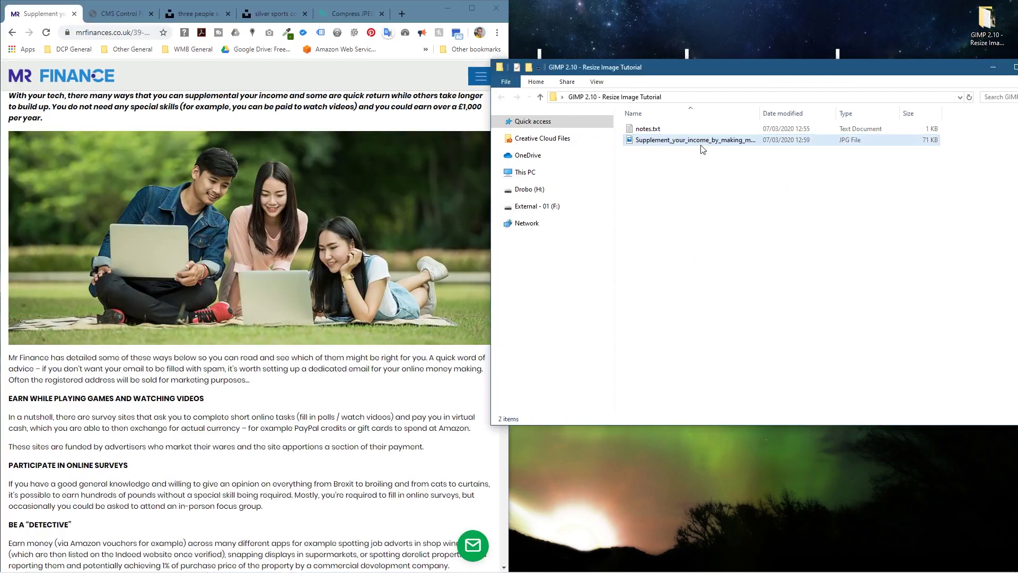
right_click(676, 140)
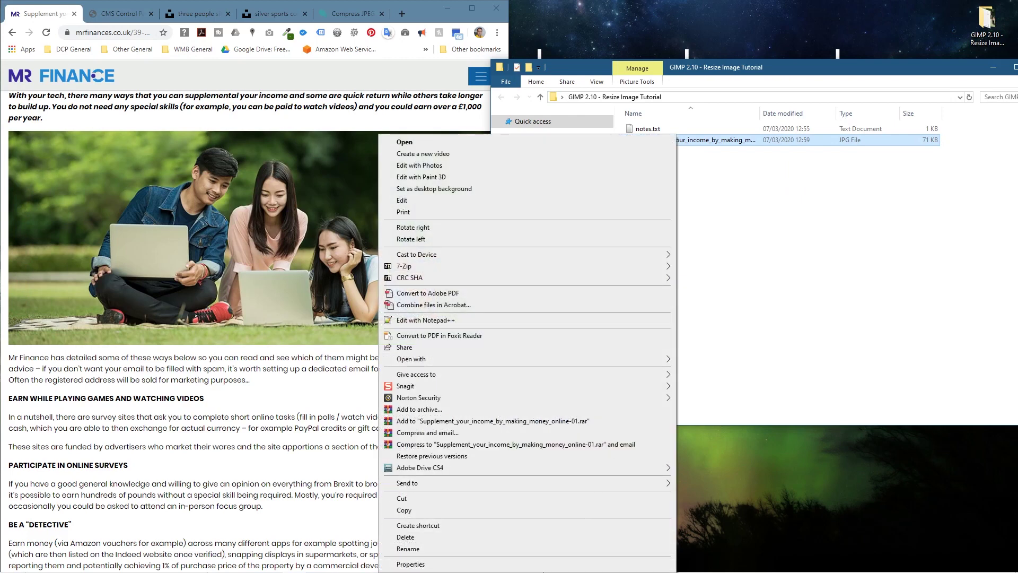
left_click(541, 564)
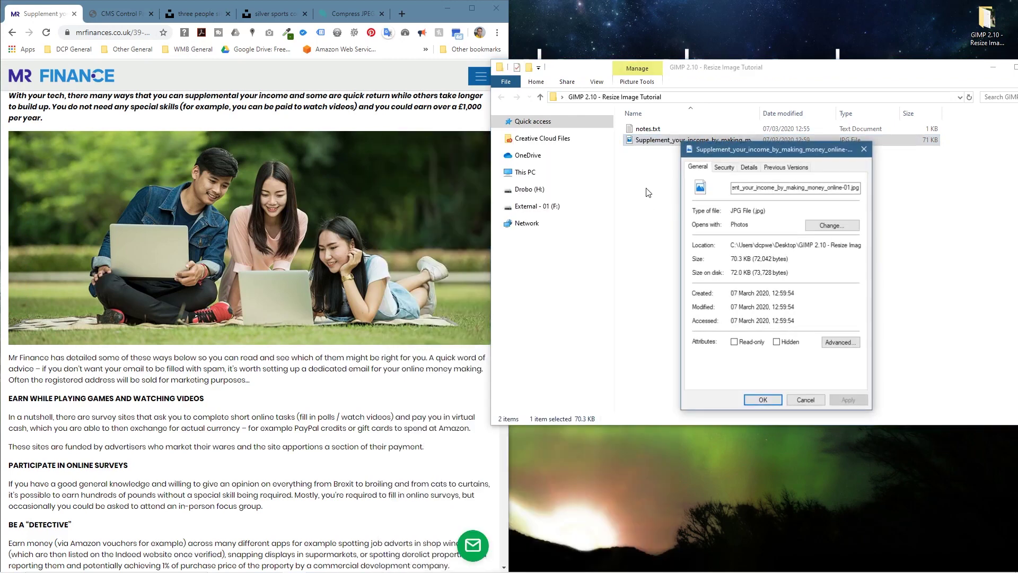
left_click(748, 168)
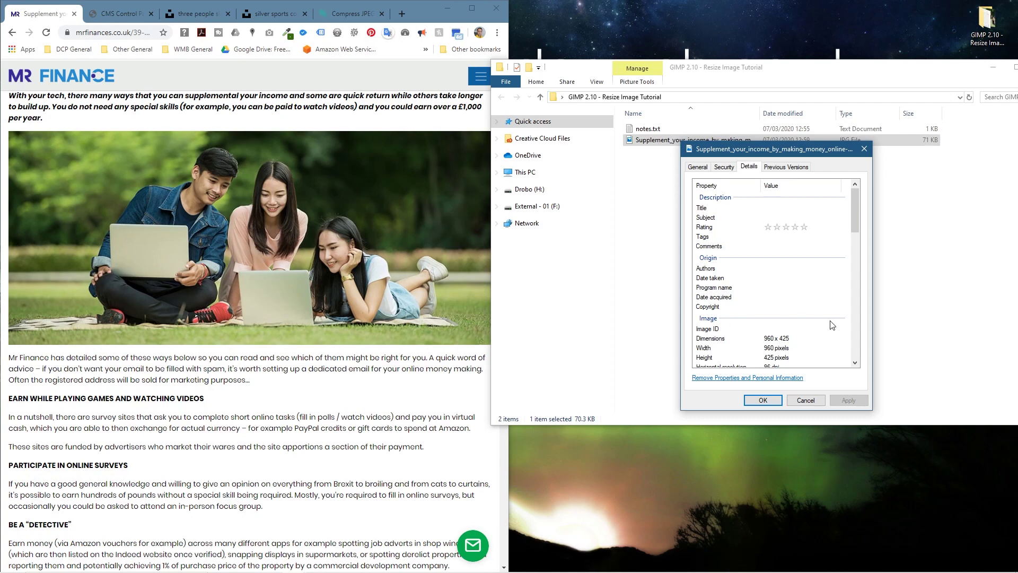
left_click(806, 400)
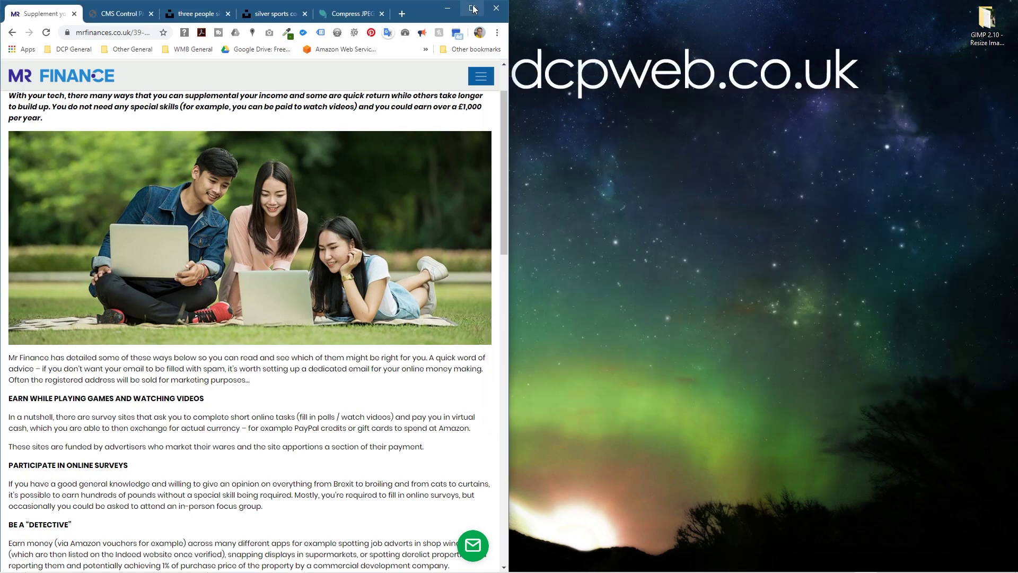
left_click(471, 8)
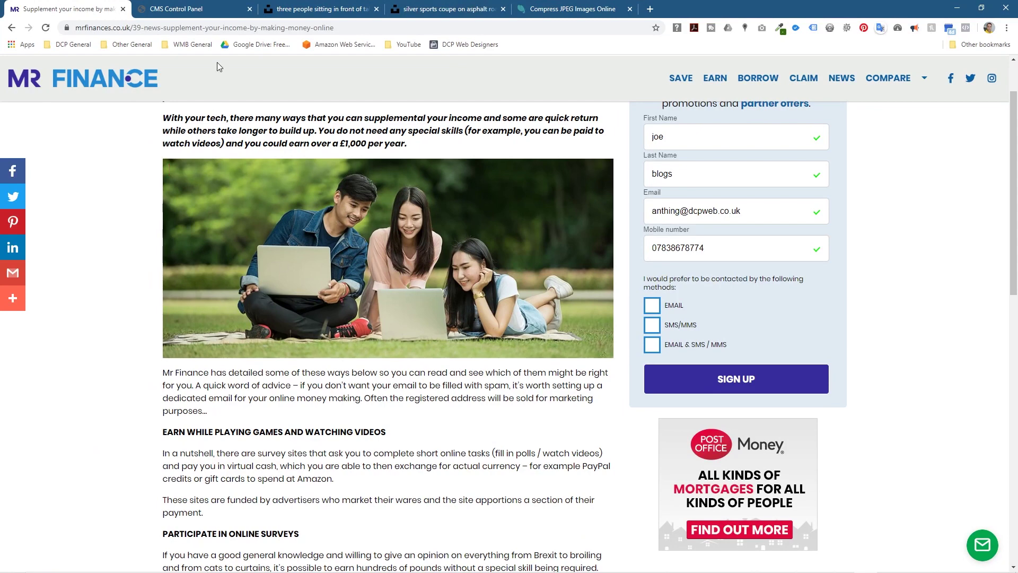
Download the Unsplash photo of three people laughing around laptops
left_click(318, 9)
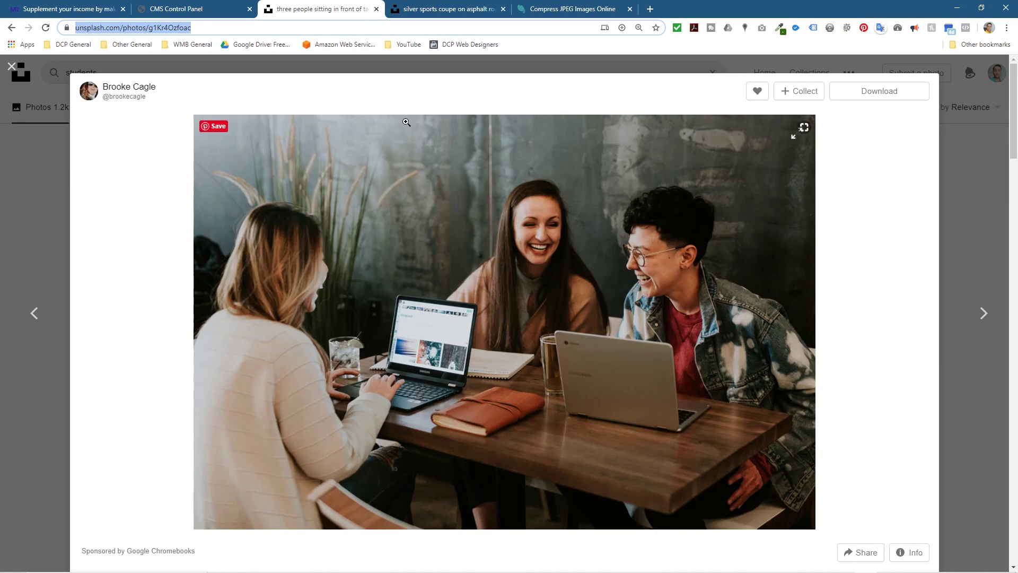
left_click(74, 9)
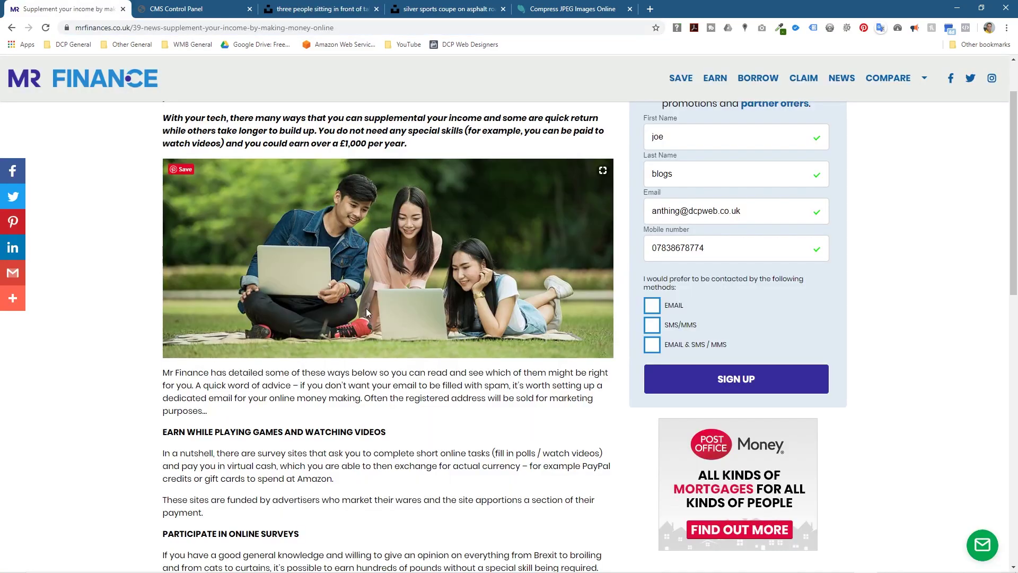
left_click(303, 11)
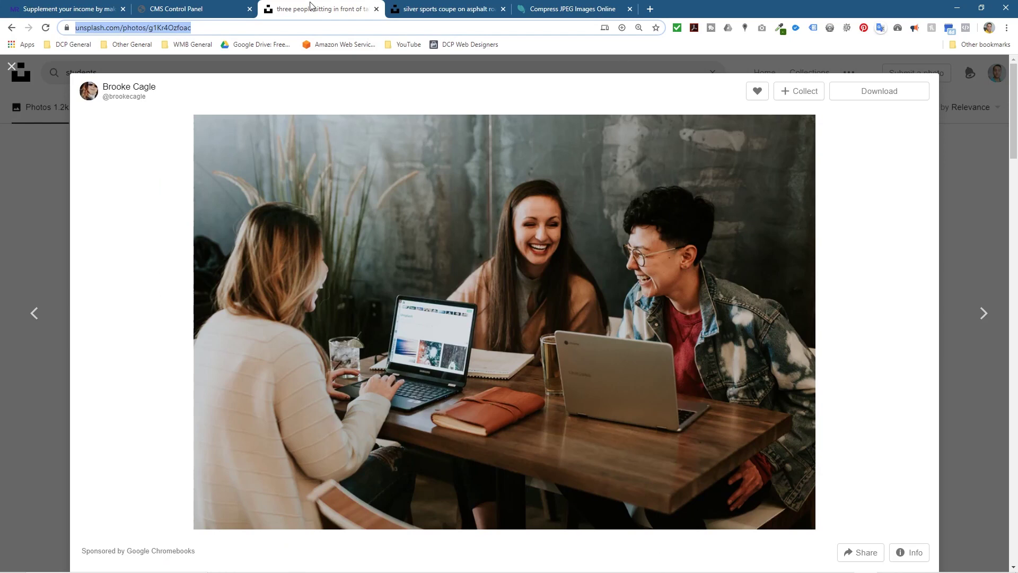
left_click(875, 97)
Drag the downloaded 3.53 MB JPG from the download bar into the tutorial folder
key("super+Left")
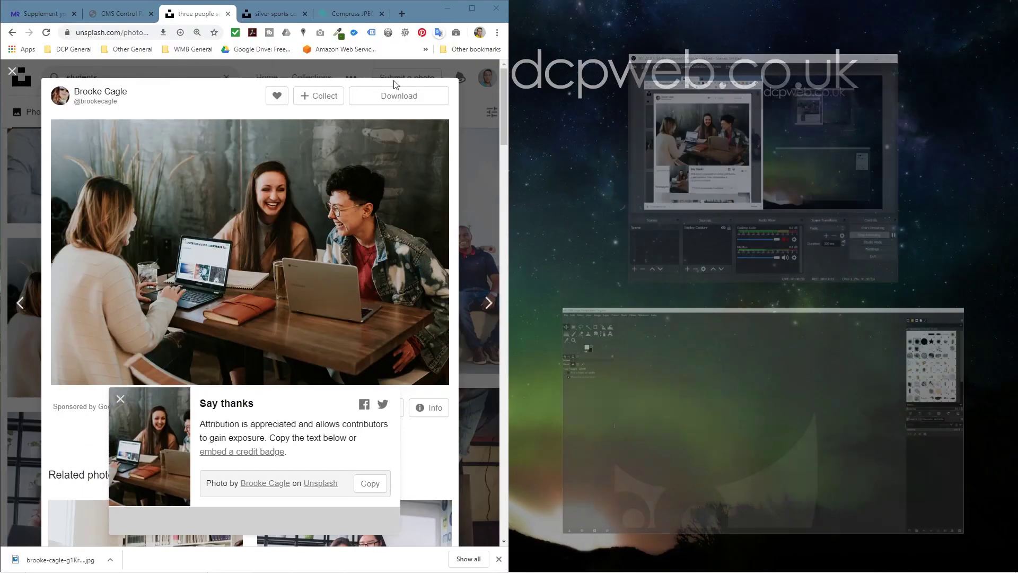
left_click(985, 24)
double_click(984, 24)
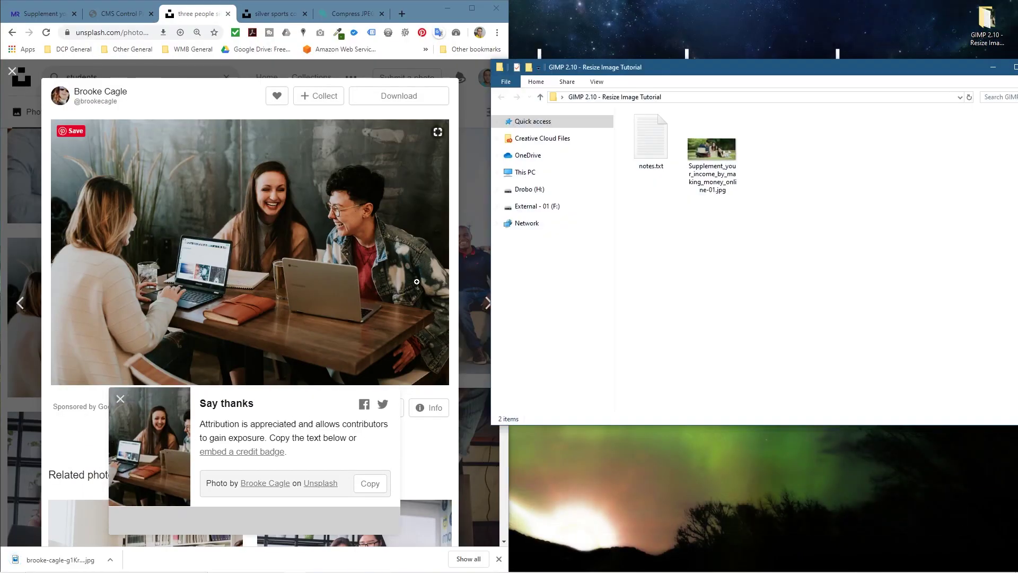
left_click_drag(53, 559, 804, 227)
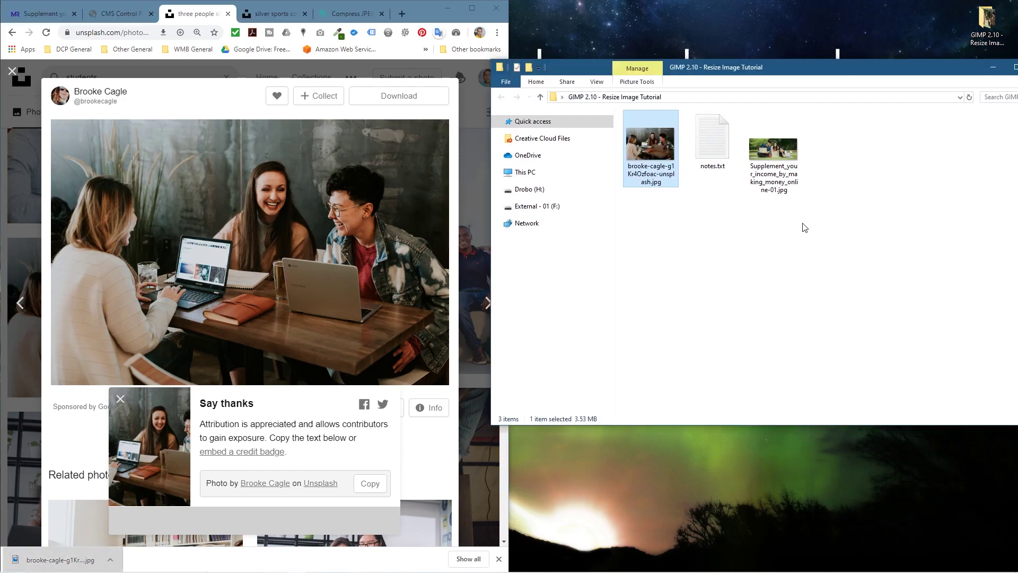
left_click(738, 201)
left_click_drag(731, 66, 643, 45)
left_click(470, 9)
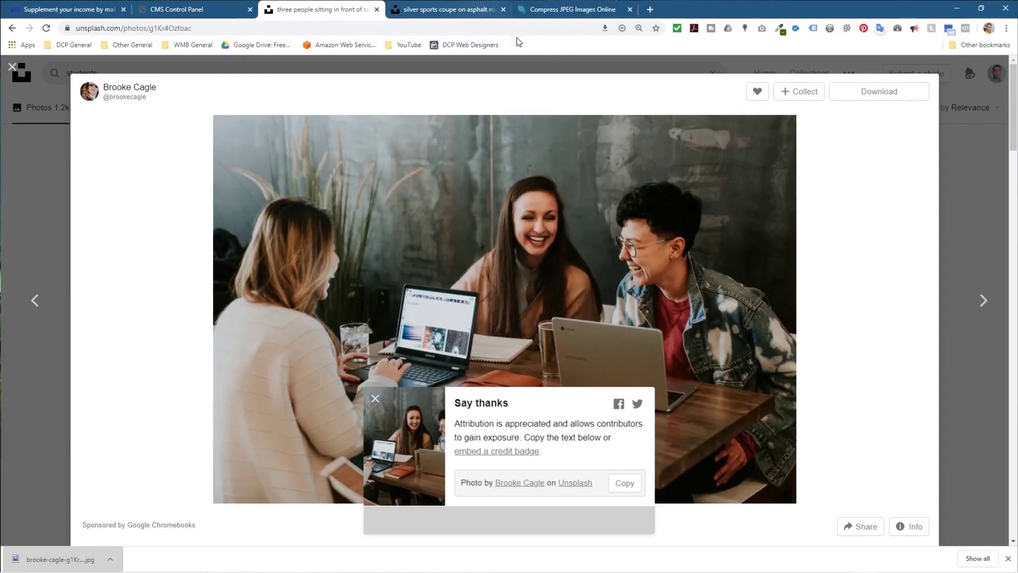
key("alt+Tab")
key("alt+Tab")
key("alt+Tab")
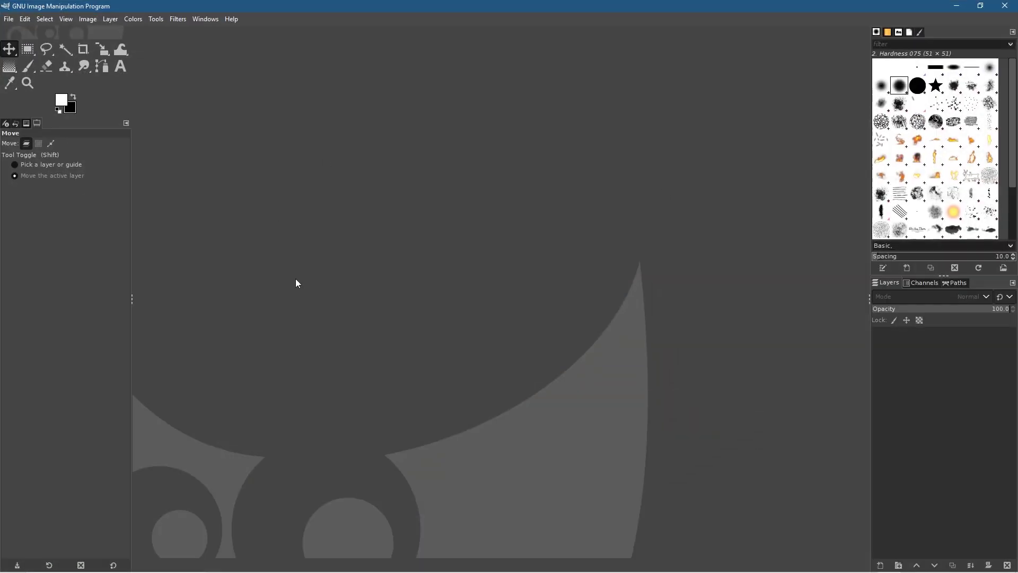
Start a new GIMP image sized 960 × 425 pixels
left_click(9, 23)
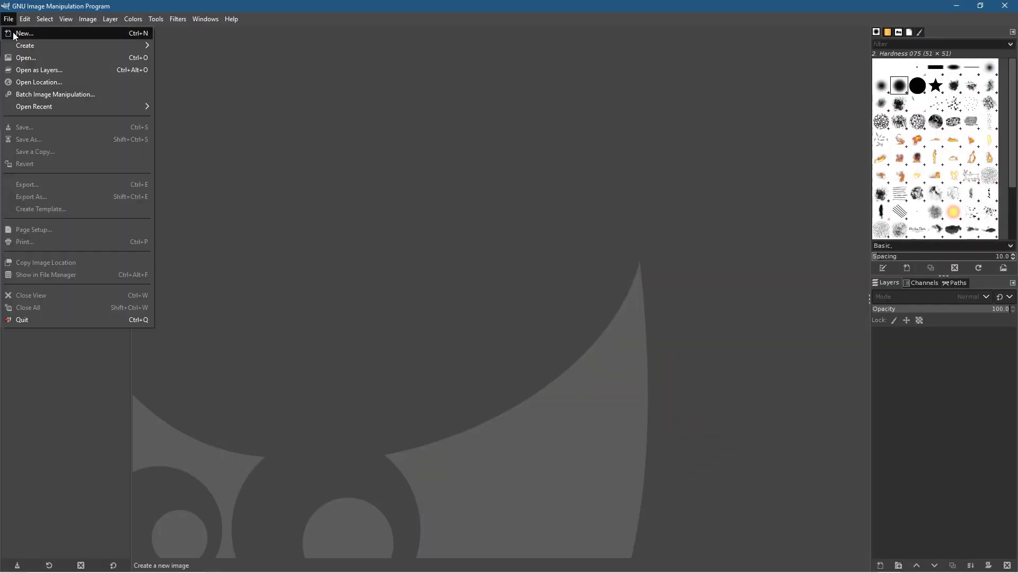
left_click(14, 33)
left_click_drag(533, 179, 460, 167)
type("960")
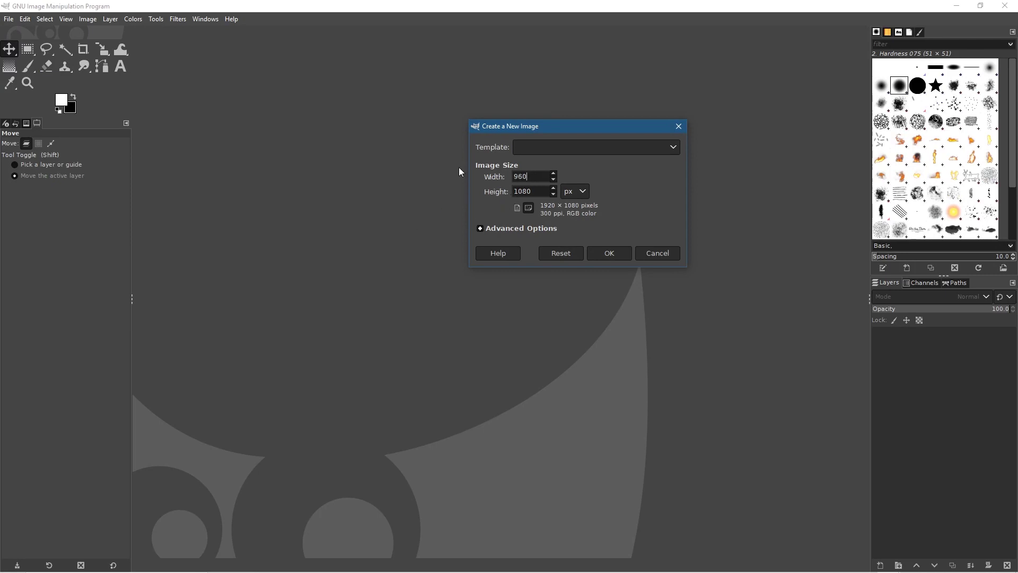
left_click_drag(534, 192, 483, 194)
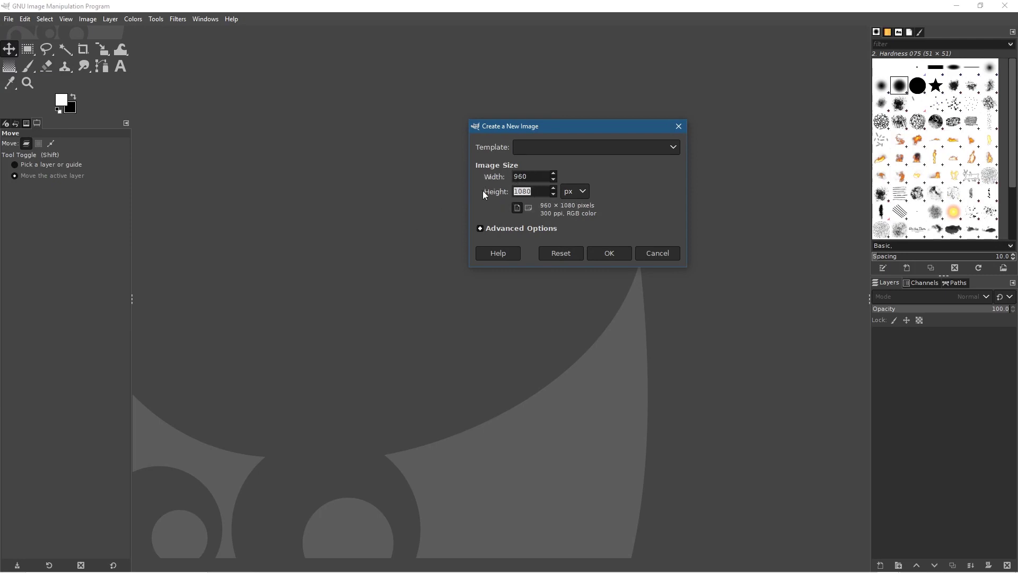
type("425")
Set the new image to 72 ppi with a transparent fill and create it
left_click(517, 228)
key("Tab")
type("72")
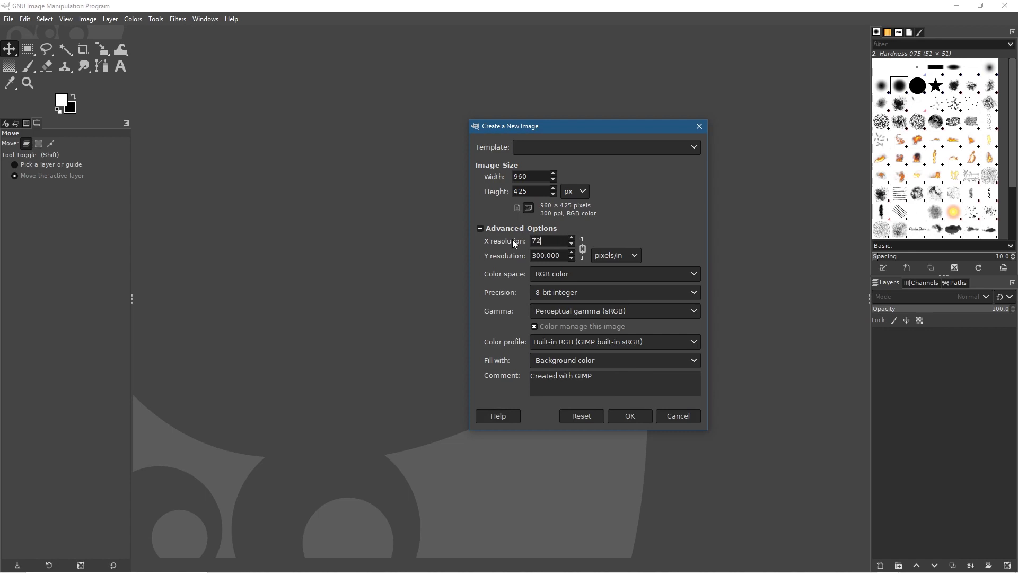
left_click(557, 255)
left_click(557, 363)
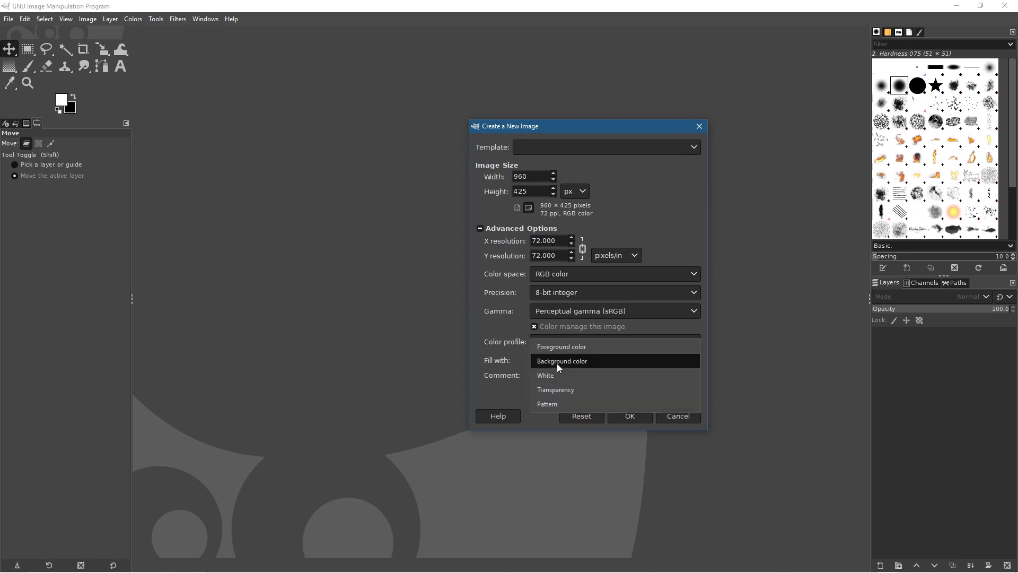
left_click(558, 389)
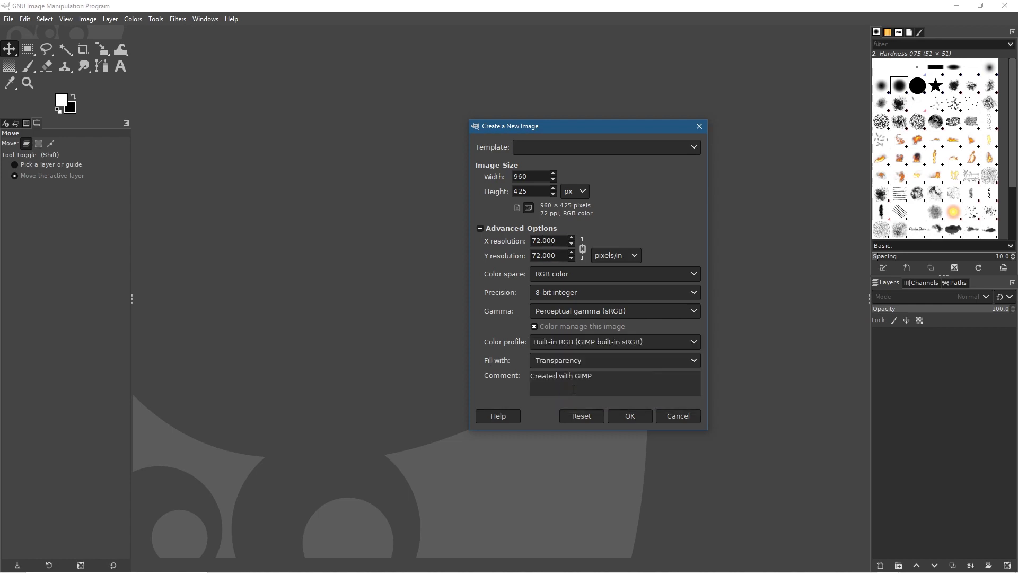
left_click(634, 415)
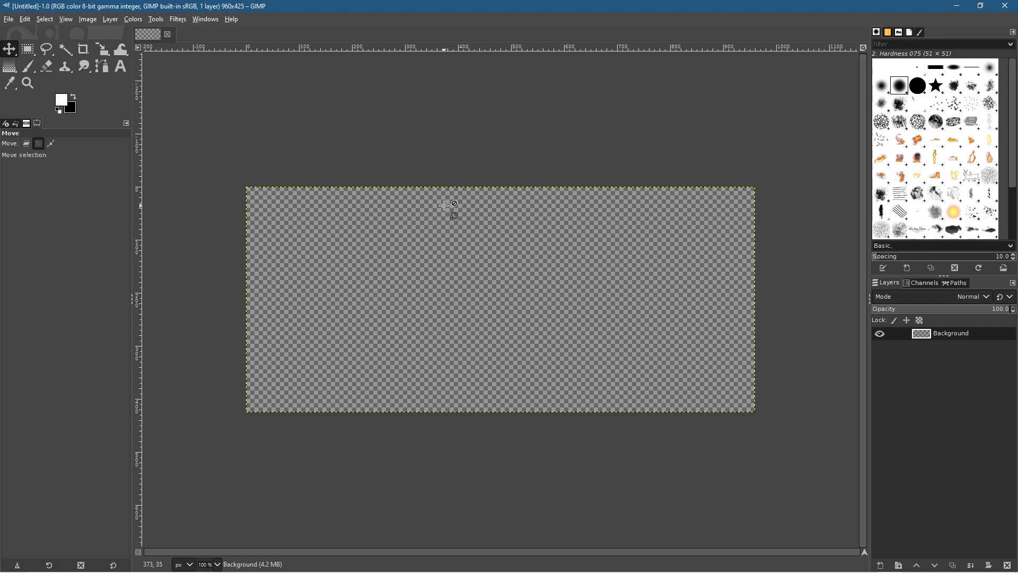
key("alt+Tab")
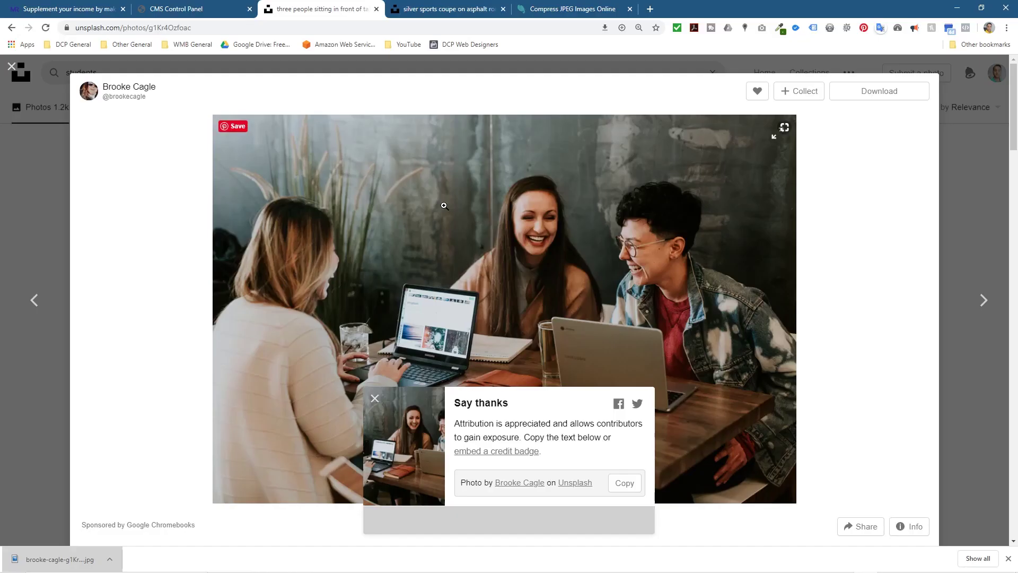
Drag the downloaded Unsplash JPG from File Explorer onto the GIMP canvas as a new layer
left_click(957, 8)
key("alt+Tab")
key("alt+Tab")
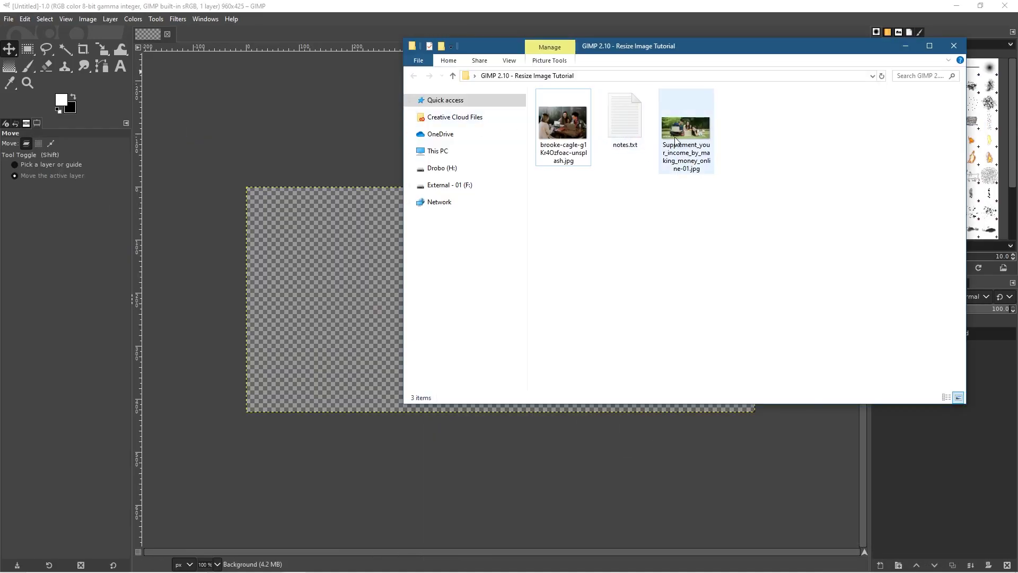
left_click(676, 141)
left_click(566, 123)
left_click_drag(566, 123, 345, 284)
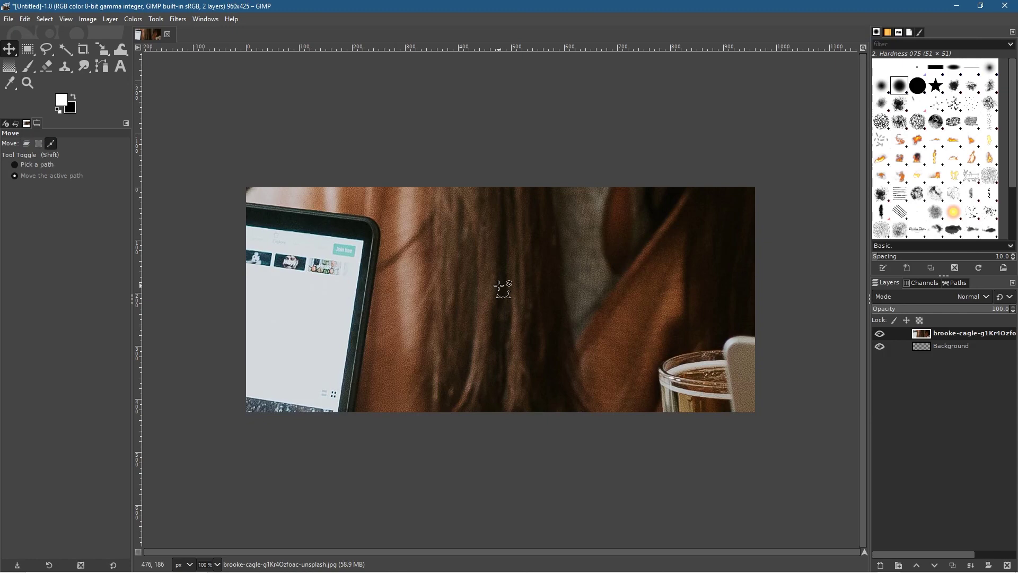
scroll(498, 287, "down", 6)
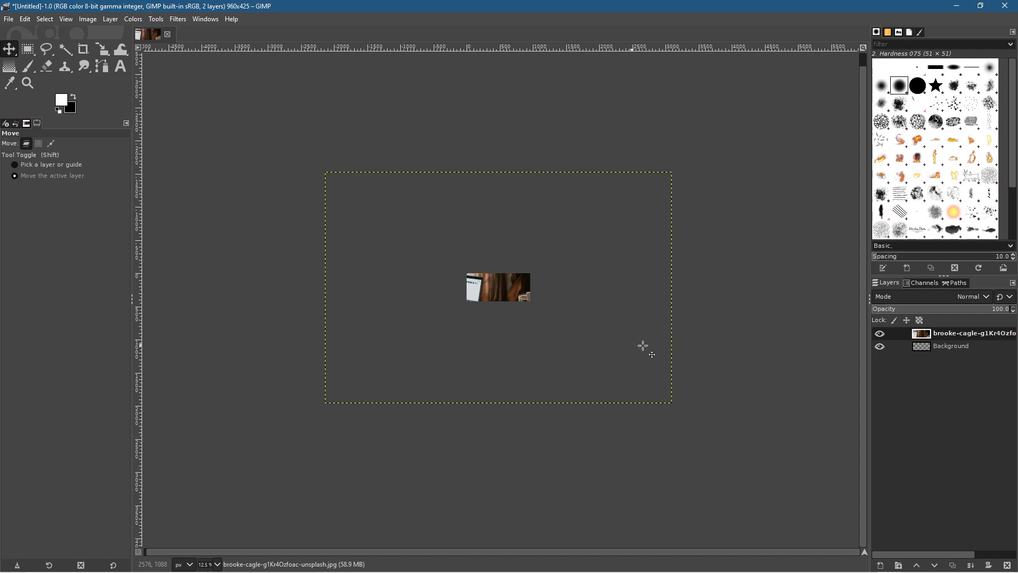
Lower the photo layer's opacity and scale it to 994 × 663 pixels over the canvas
left_click(950, 309)
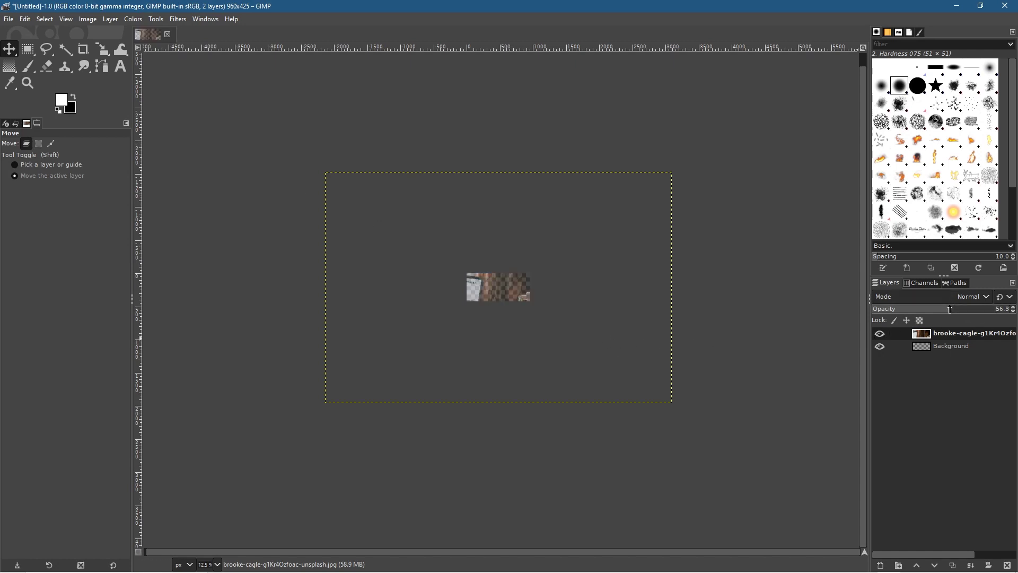
left_click(957, 333)
left_click(102, 51)
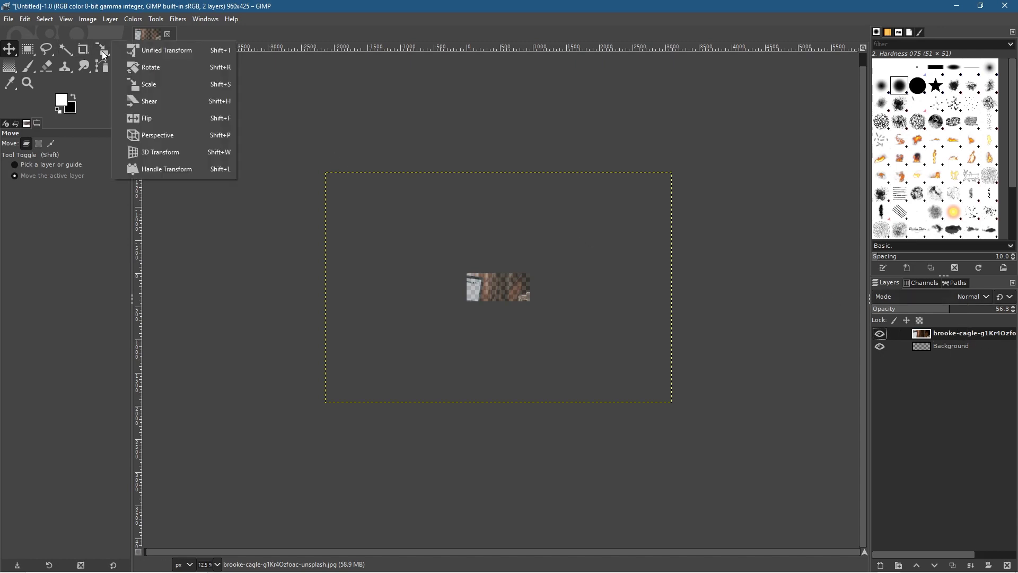
left_click(155, 89)
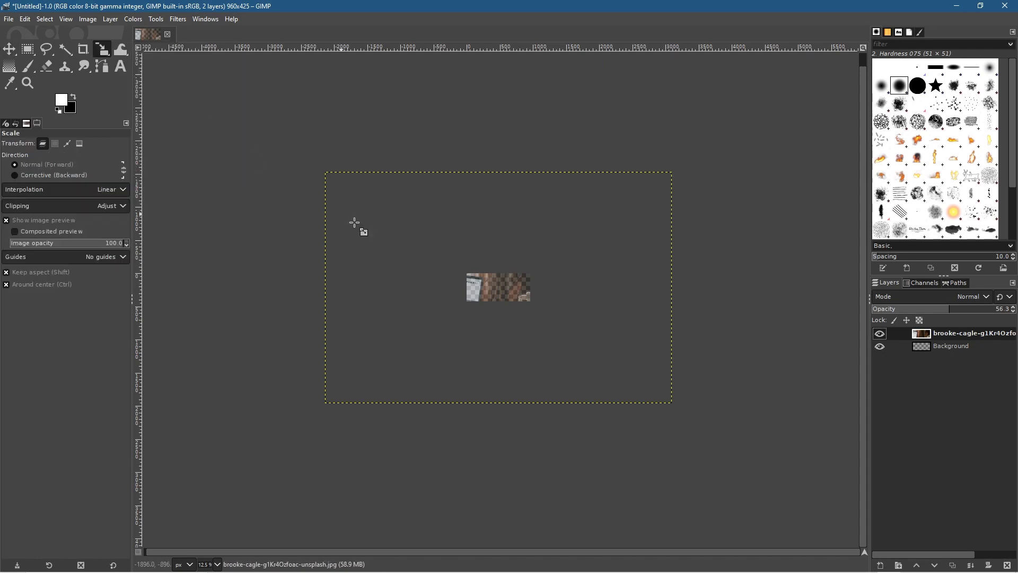
left_click(575, 203)
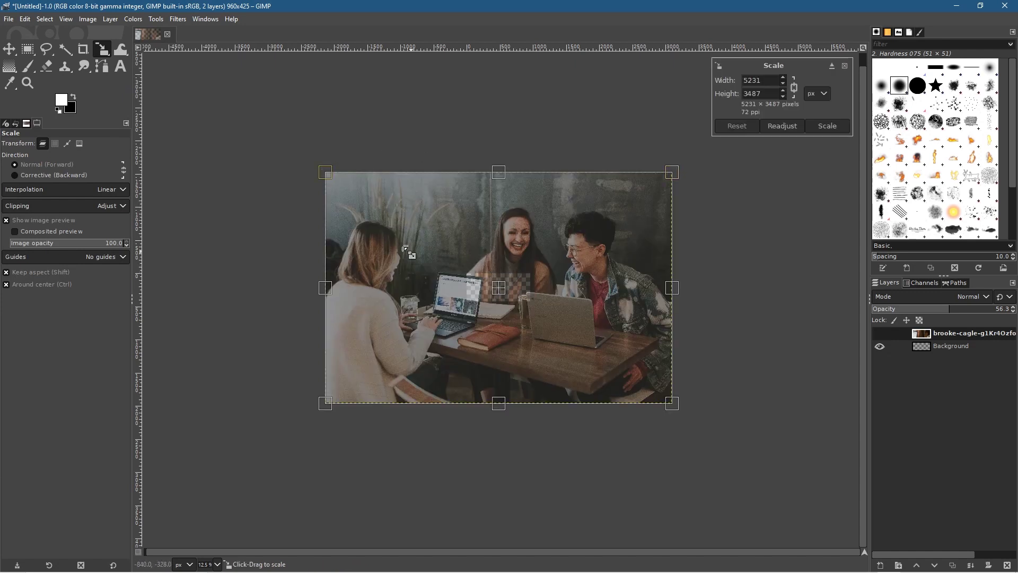
left_click_drag(329, 176, 621, 282)
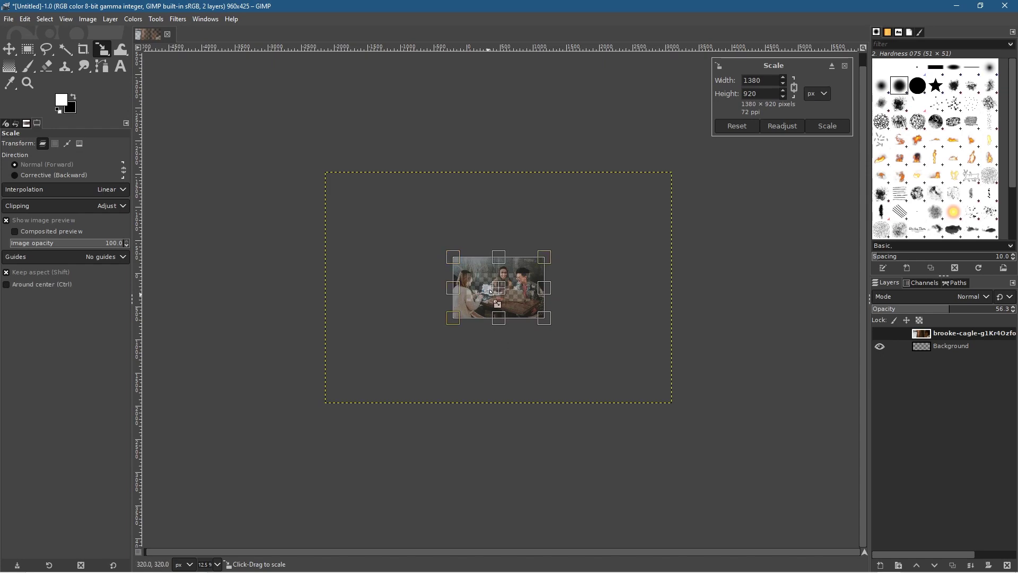
scroll(490, 294, "up", 3, "ctrl")
scroll(490, 291, "up", 2, "ctrl")
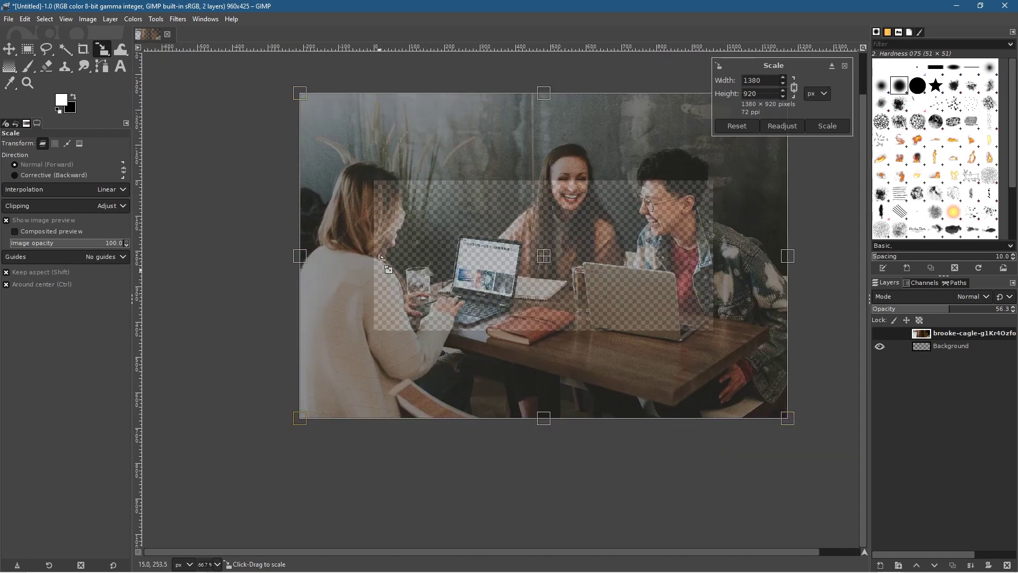
left_click_drag(300, 93, 456, 153)
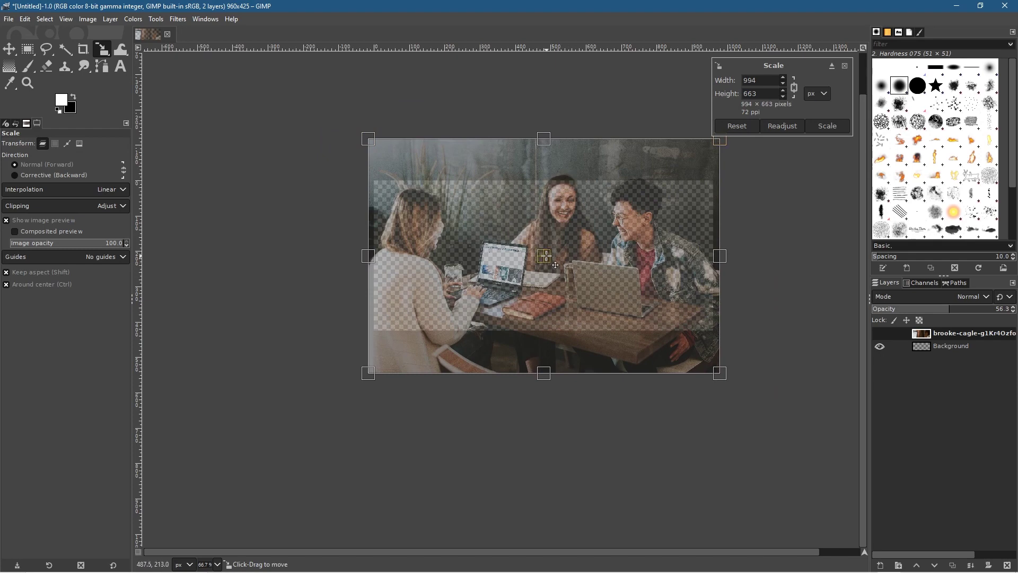
left_click_drag(555, 265, 553, 276)
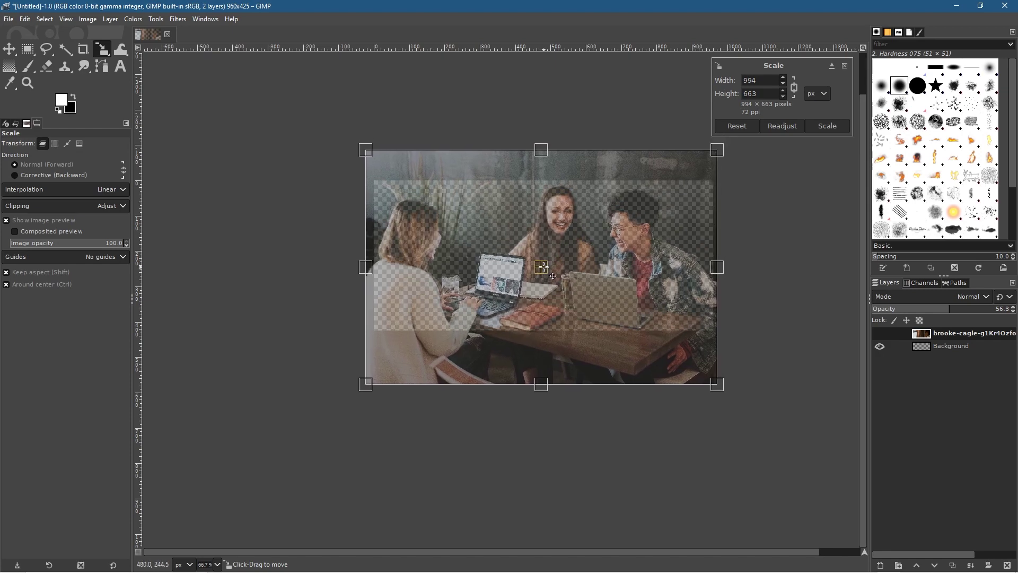
left_click(828, 127)
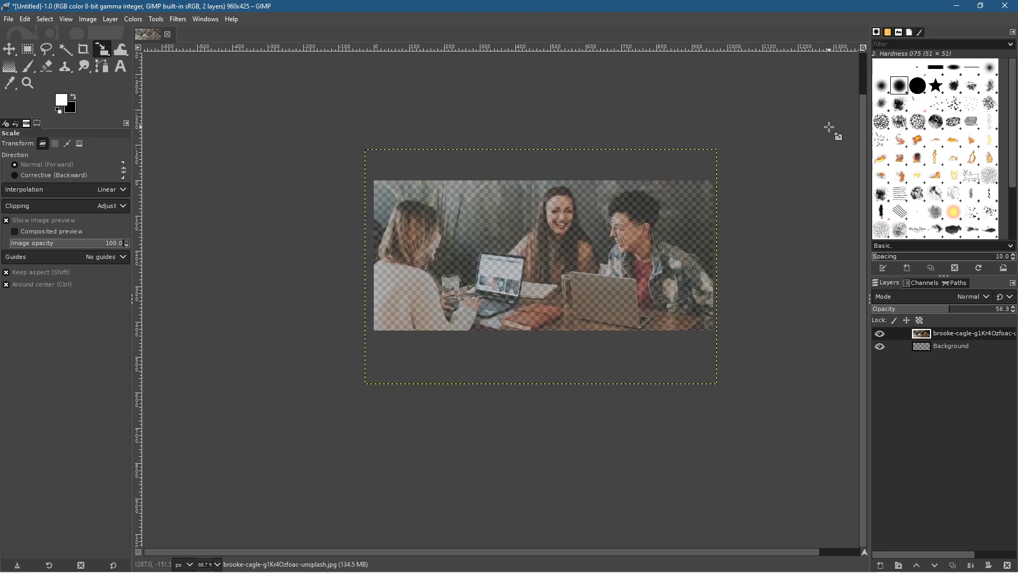
Restore the photo layer to 100 opacity and move it to fill the 960 × 425 canvas
left_click(943, 304)
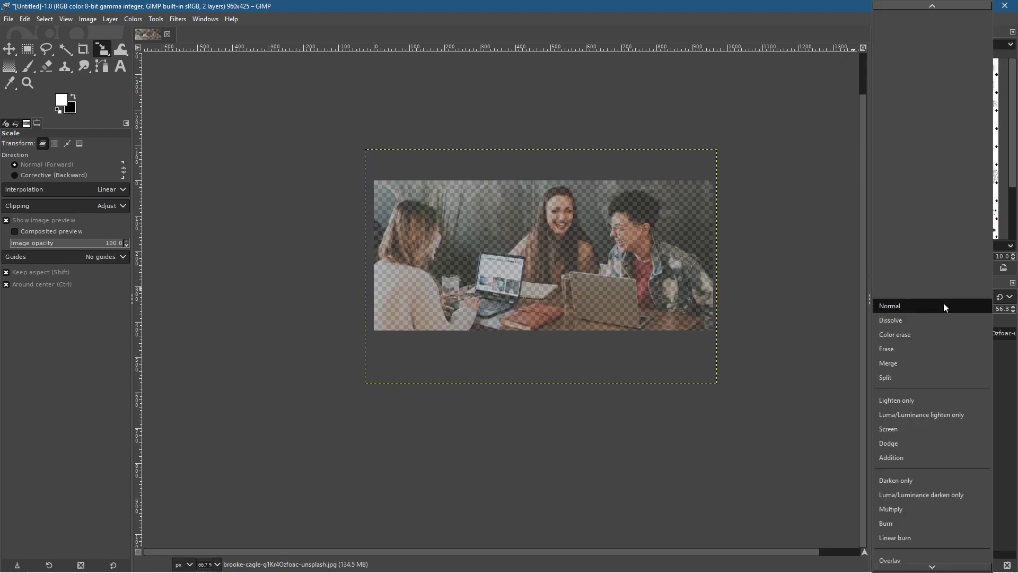
left_click(961, 303)
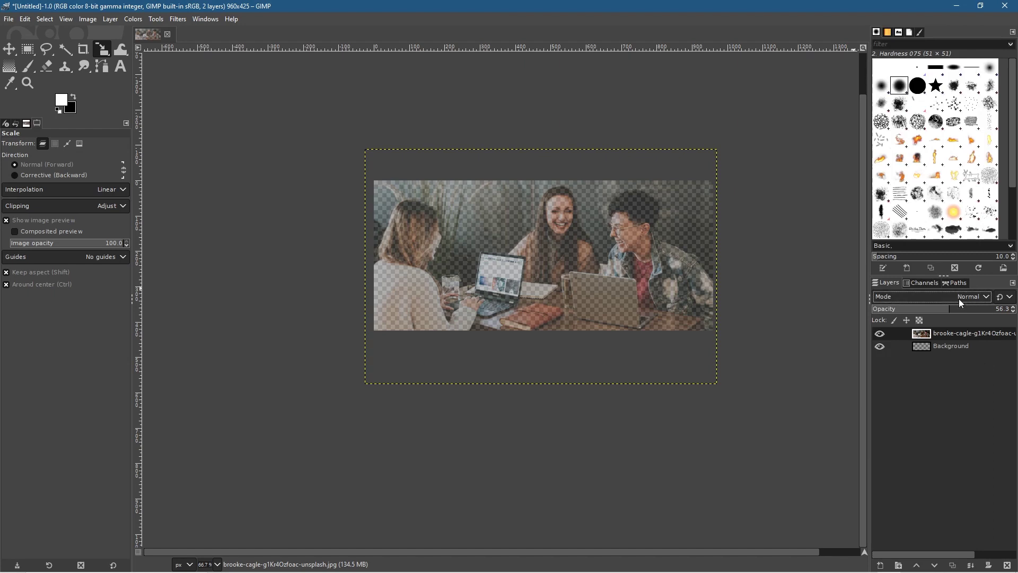
left_click_drag(949, 310, 1011, 310)
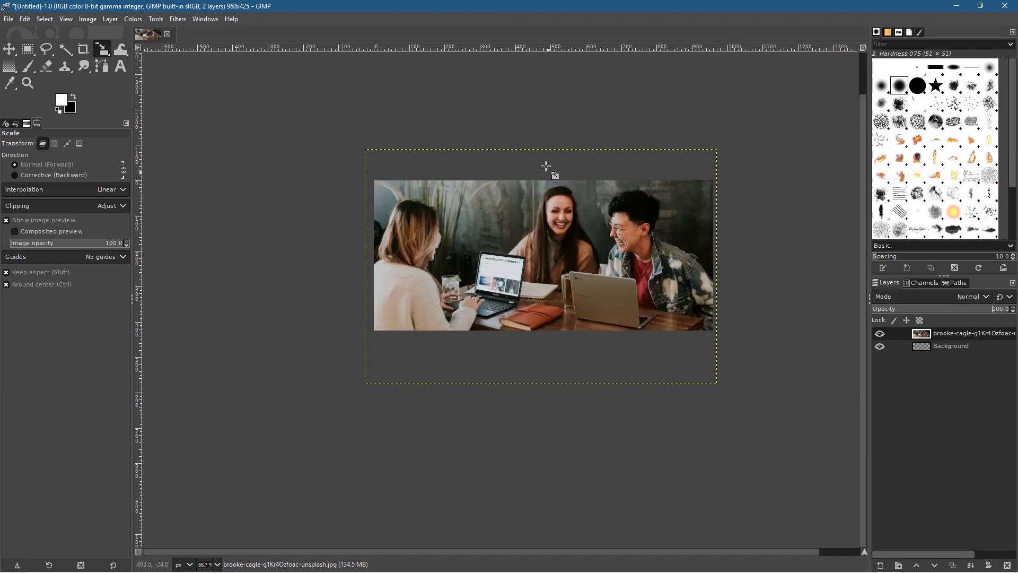
left_click(9, 50)
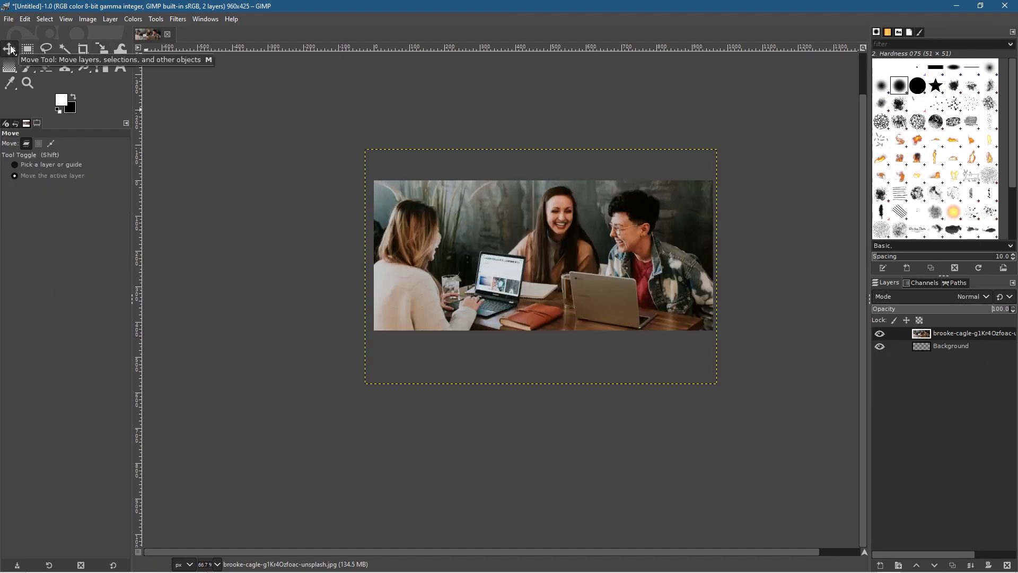
left_click_drag(498, 240, 498, 242)
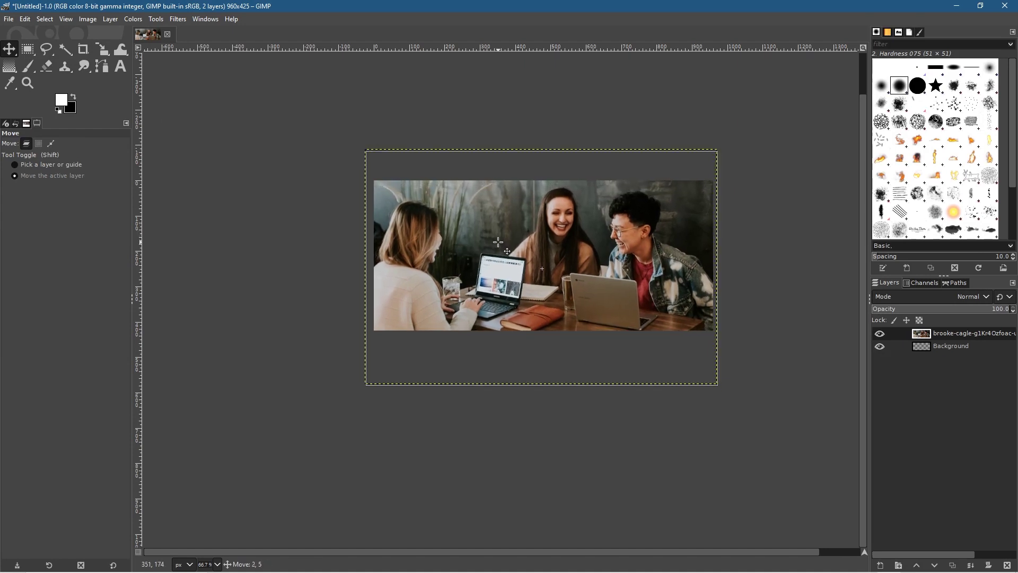
left_click_drag(497, 242, 498, 240)
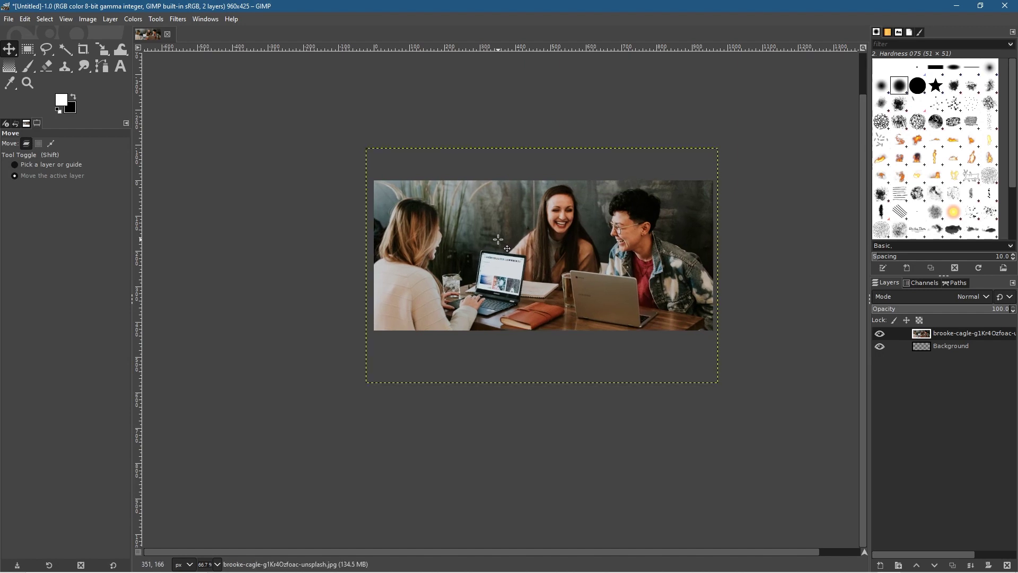
key("Up")
key("Up")
key("Up")
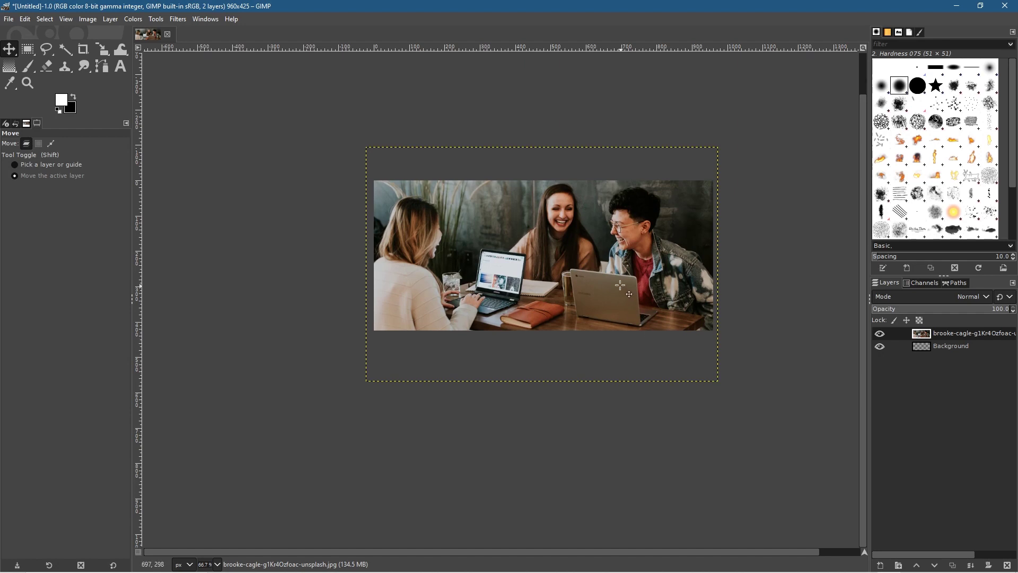
key("1")
key("m")
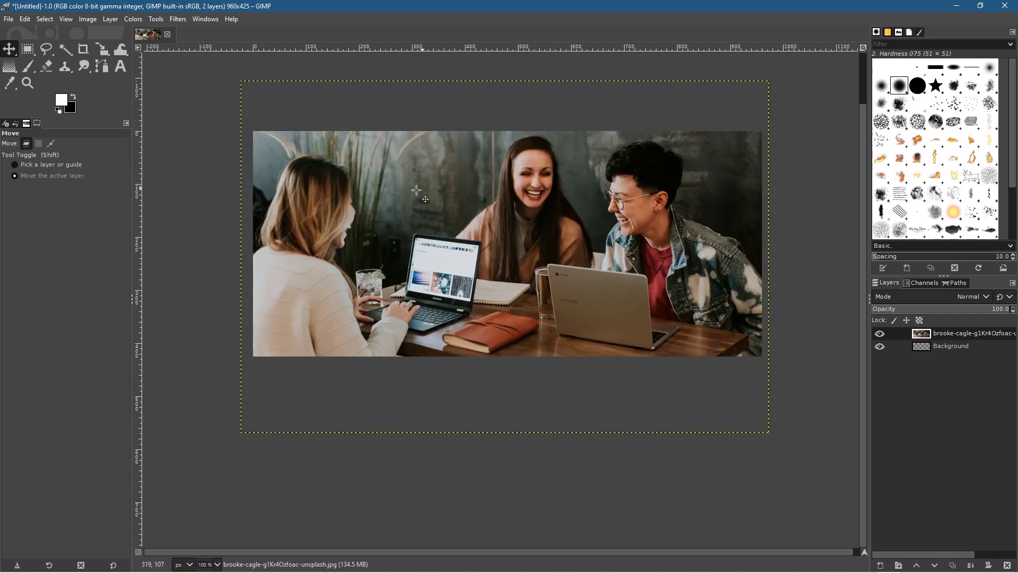
left_click_drag(512, 217, 515, 255)
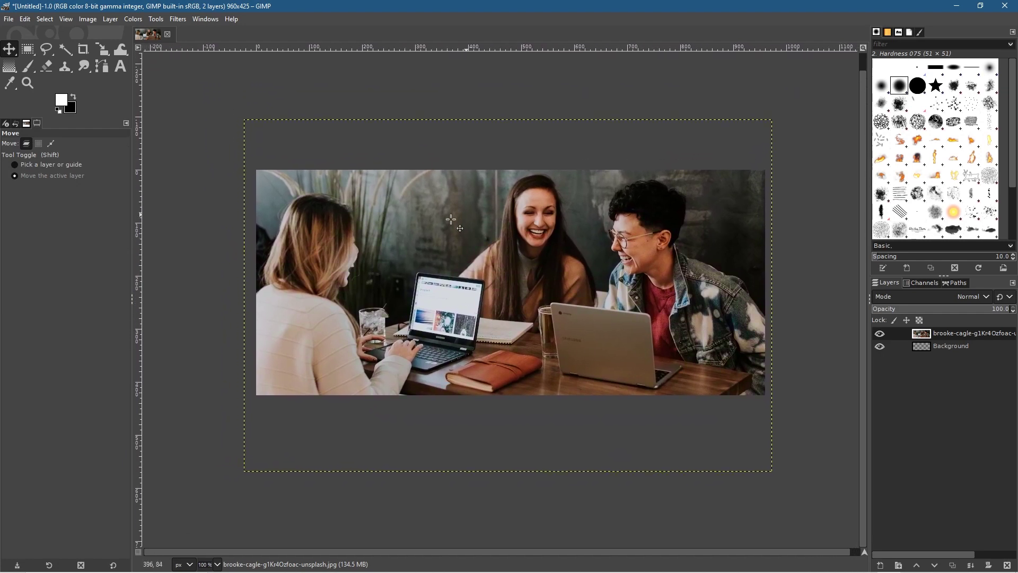
left_click(8, 19)
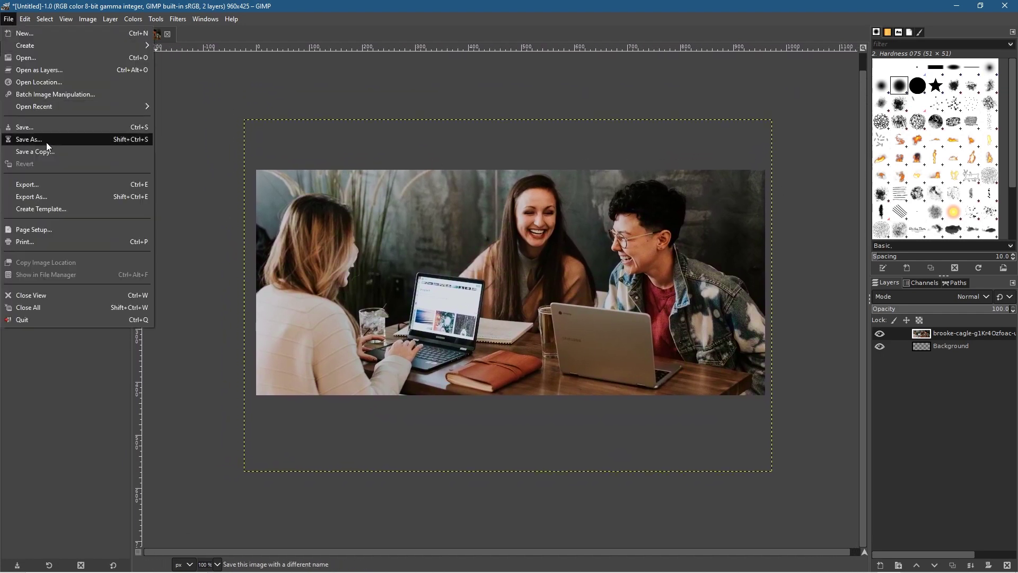
Export as Supplement_your_income_by_making_money_online-02.jpg in the tutorial folder at JPEG quality 90
left_click(47, 196)
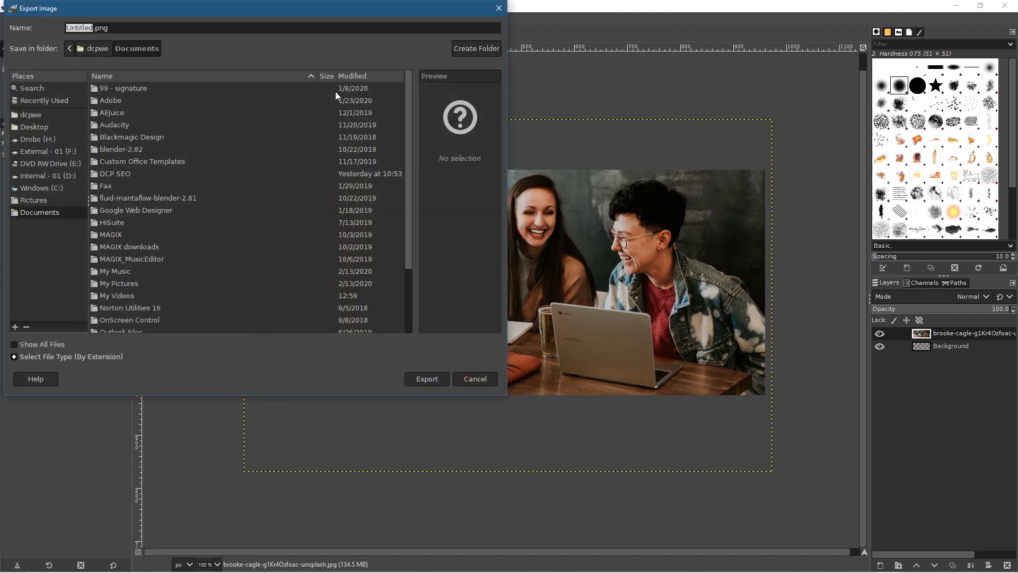
left_click(46, 354)
scroll(68, 304, "down", 3)
scroll(65, 308, "down", 4)
left_click(30, 314)
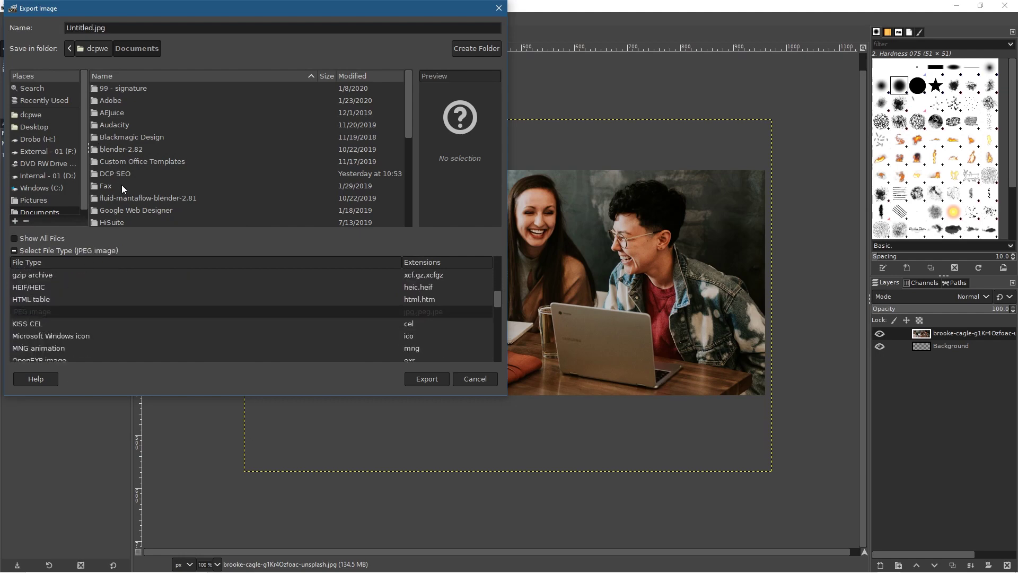
left_click(35, 128)
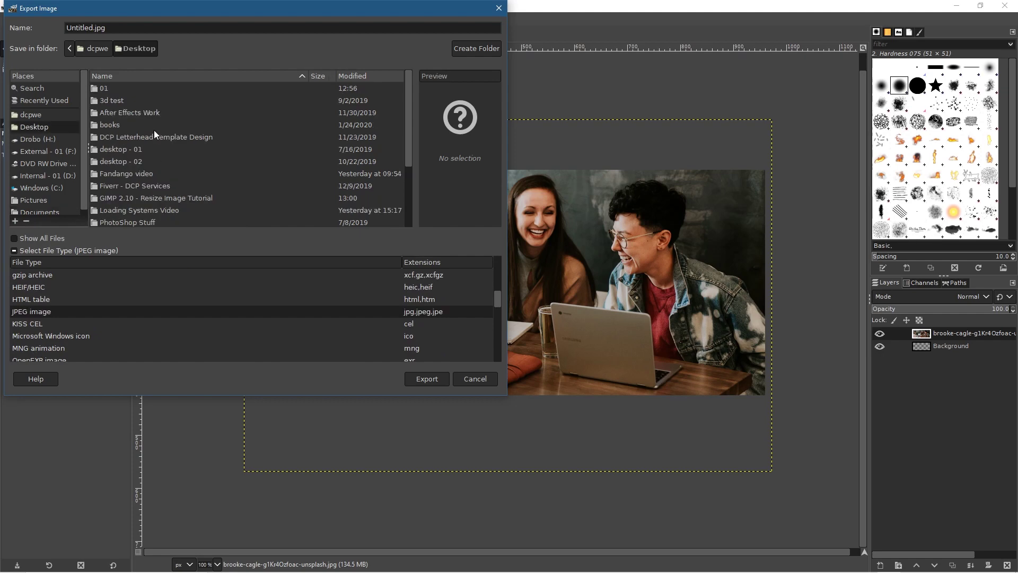
double_click(148, 198)
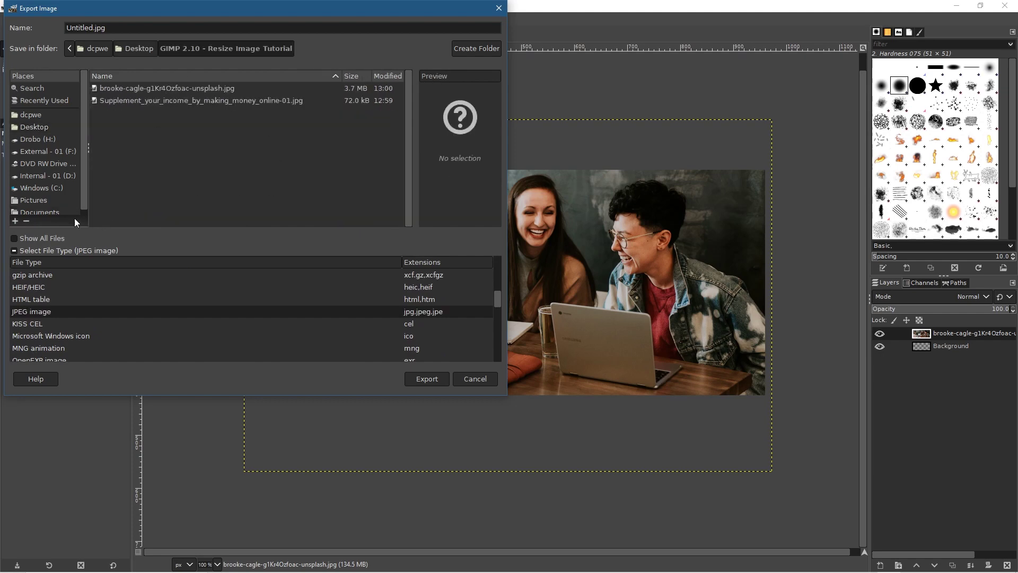
left_click(175, 105)
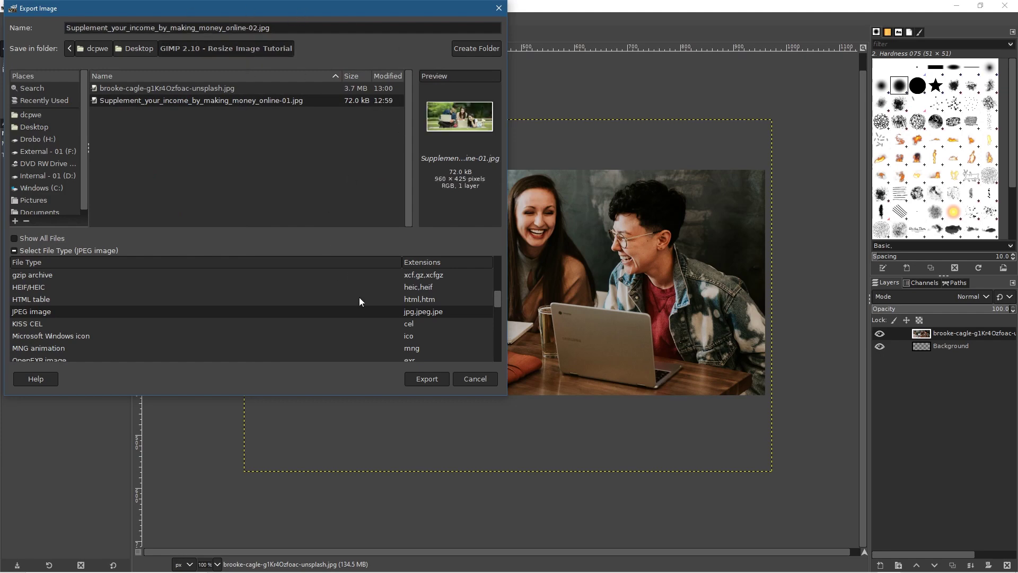
left_click(442, 381)
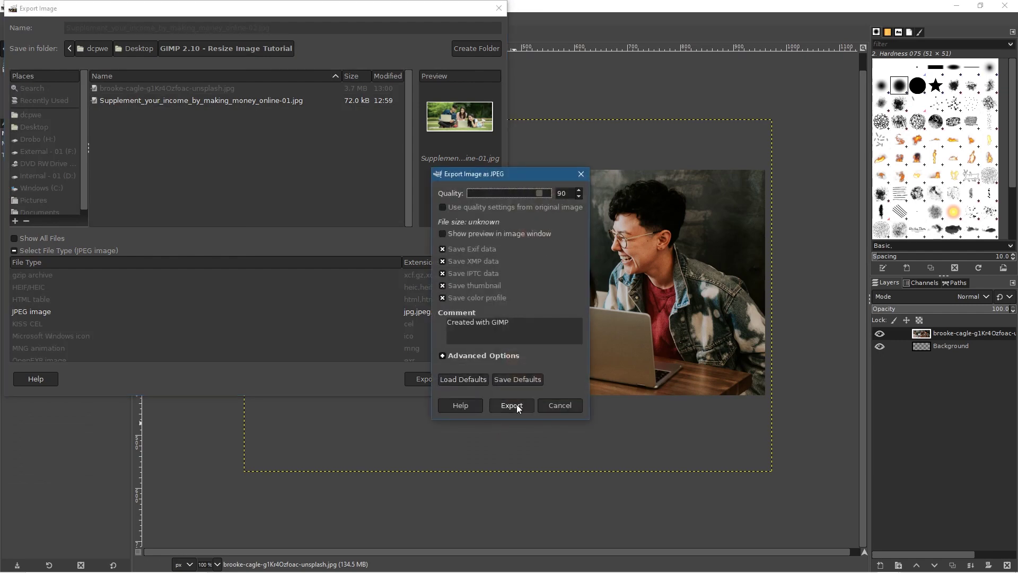
left_click(512, 406)
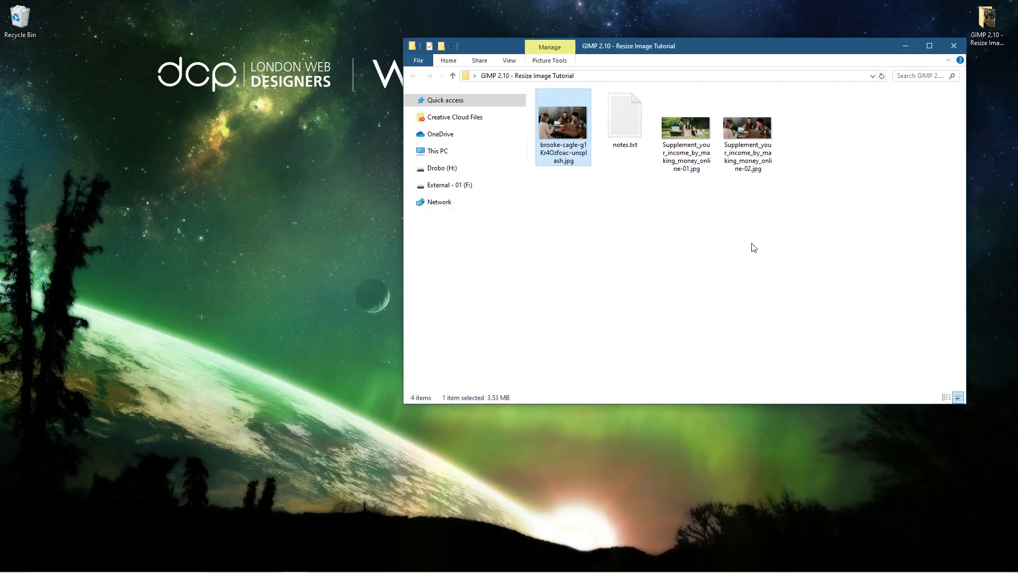
Compare the -01 and -02 JPEGs: both 960 x 425, 70.3 KB versus 111 KB
left_click(697, 130)
left_click(747, 132)
double_click(693, 148)
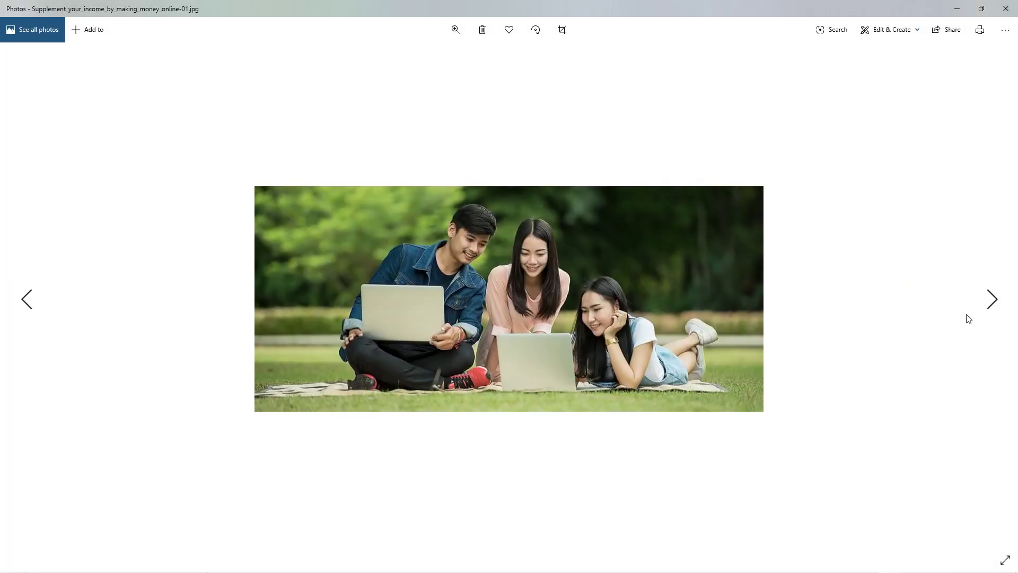
left_click(989, 306)
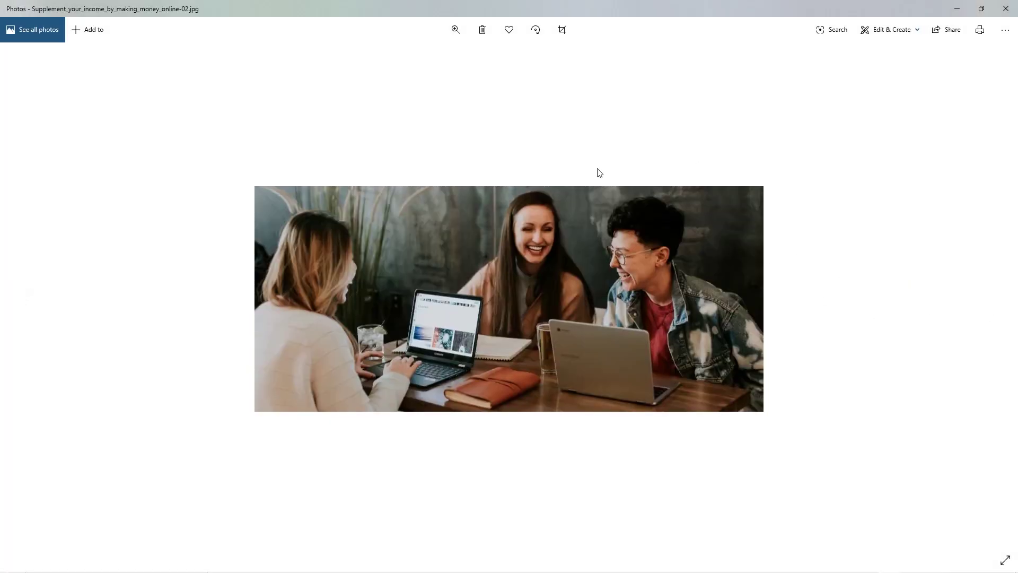
left_click(1005, 9)
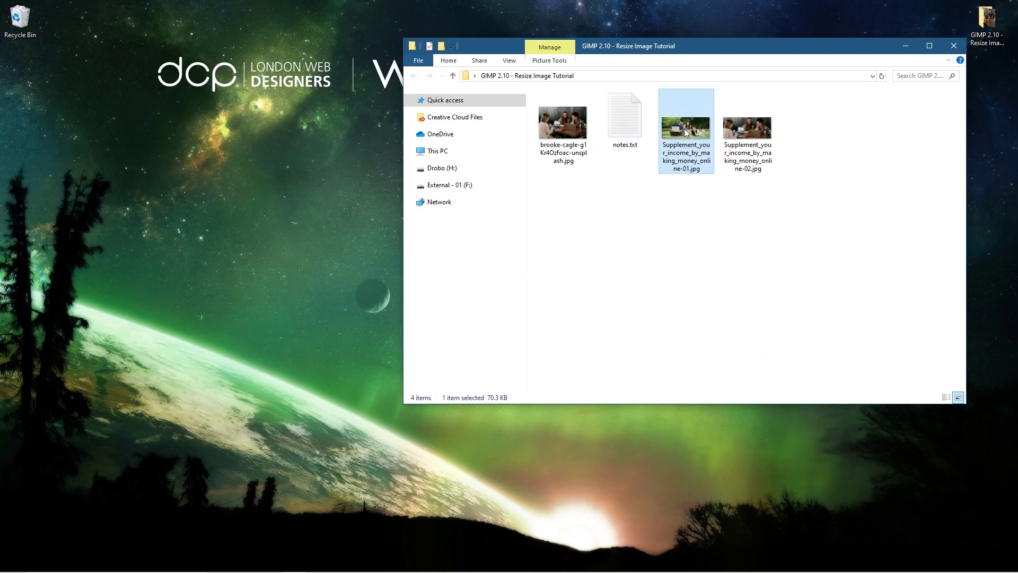
mouse_move(685, 134)
left_click(755, 133)
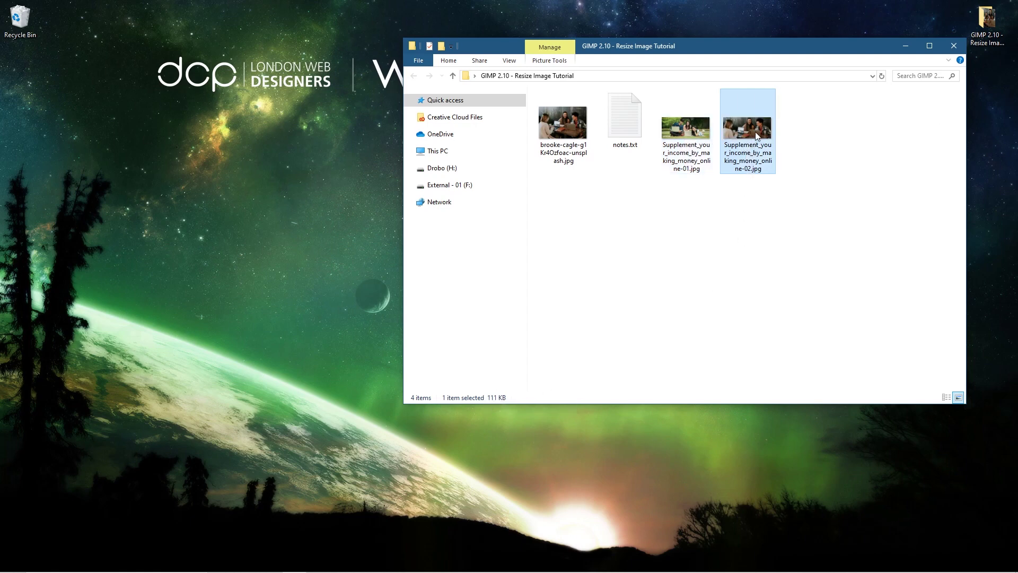
mouse_move(754, 132)
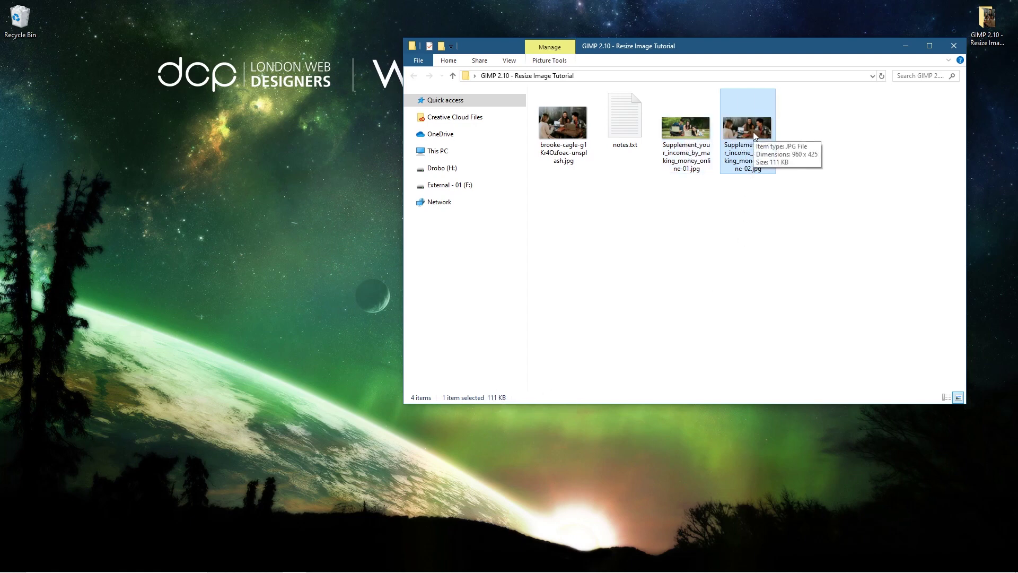
left_click_drag(736, 46, 366, 83)
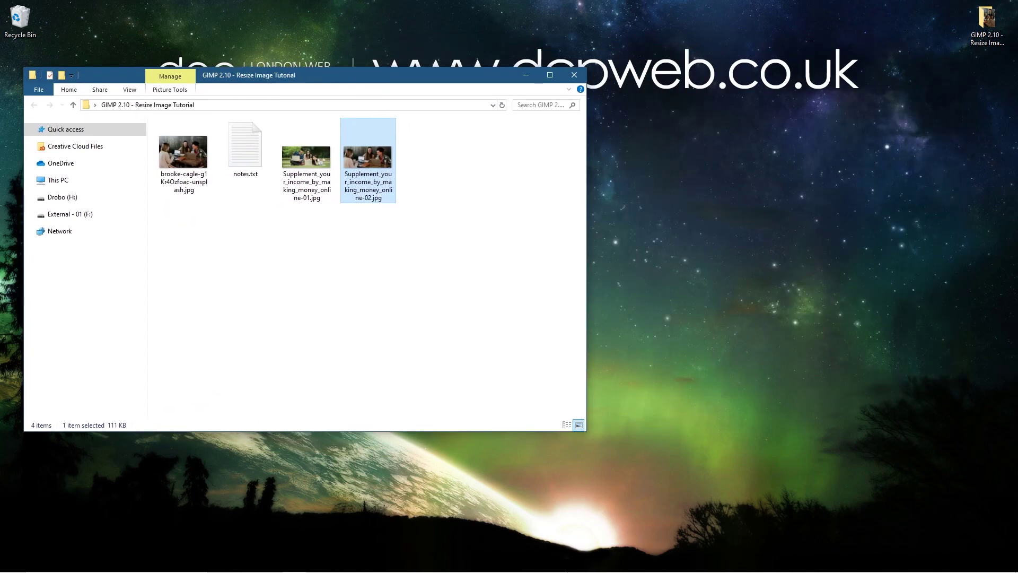
left_click(628, 562)
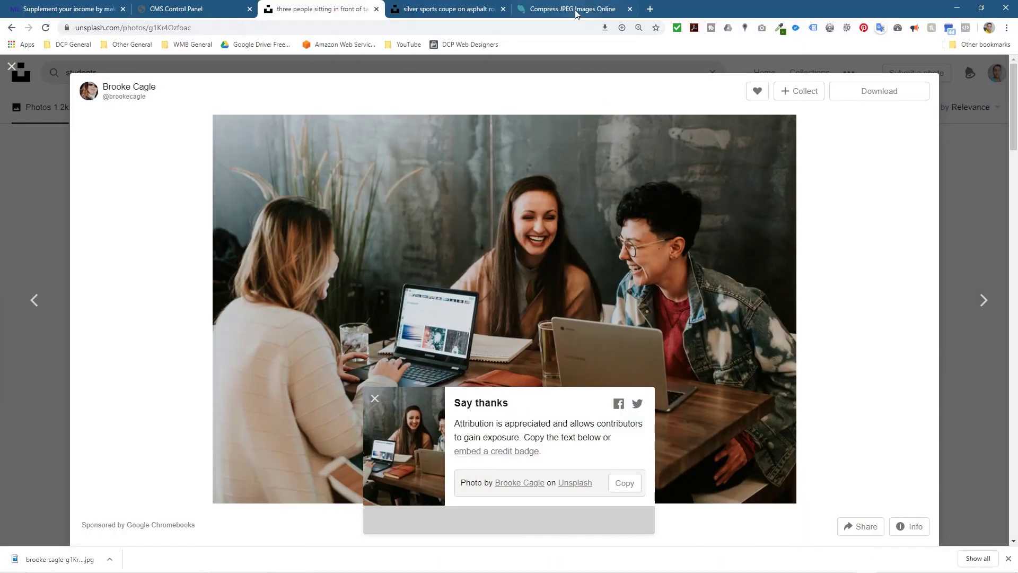
Compress the 111 KB -02 JPEG by 32% on compressjpeg.com, download it, and snap Chrome left
left_click(576, 10)
left_click(530, 72)
left_click(39, 260)
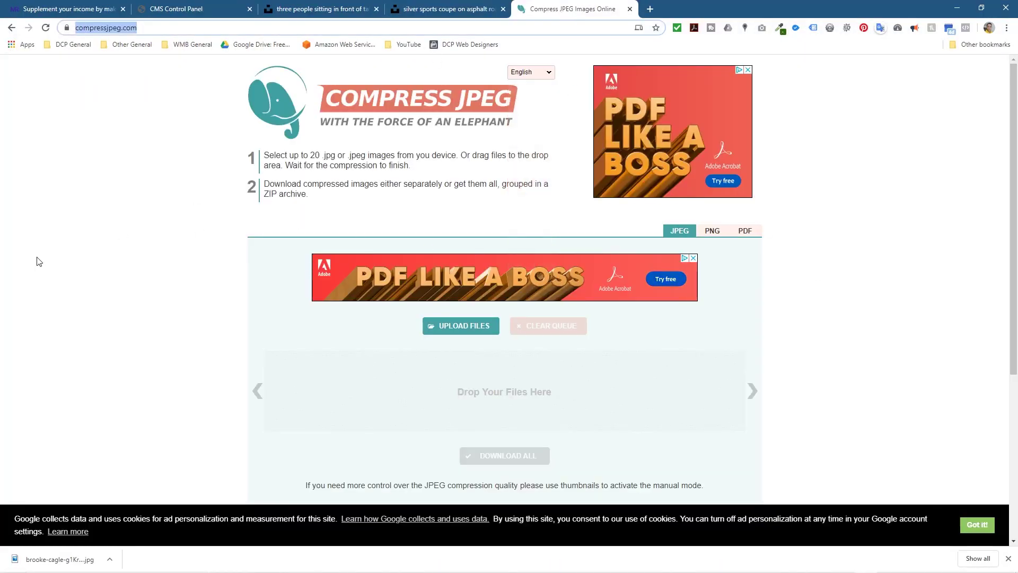
key("alt+Tab")
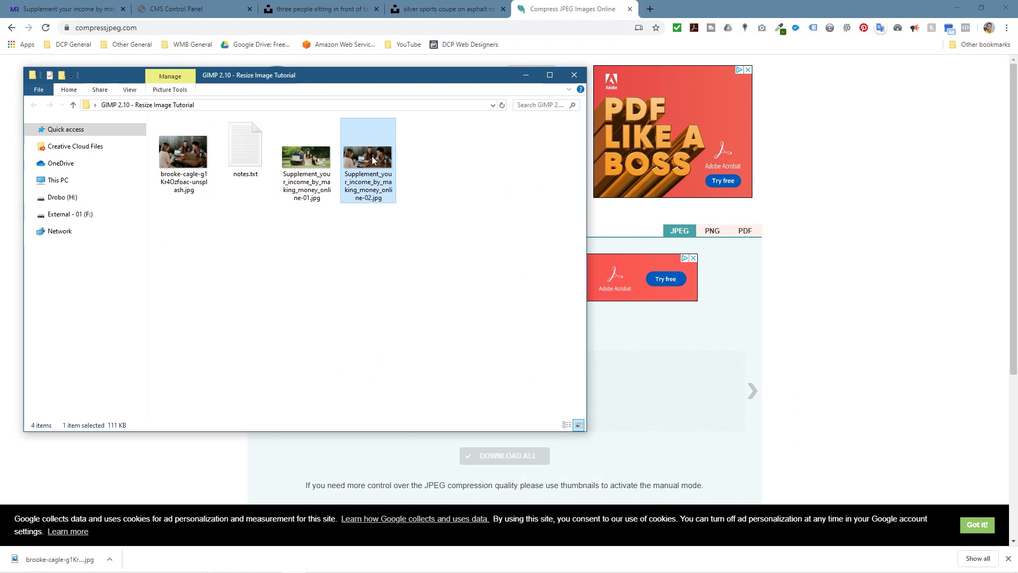
left_click_drag(380, 191, 625, 386)
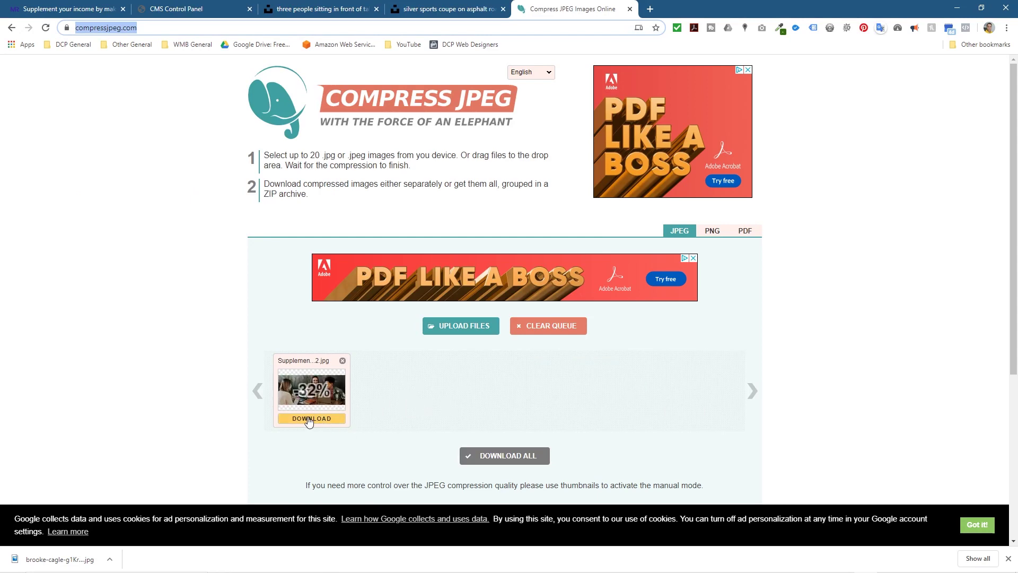
left_click(310, 419)
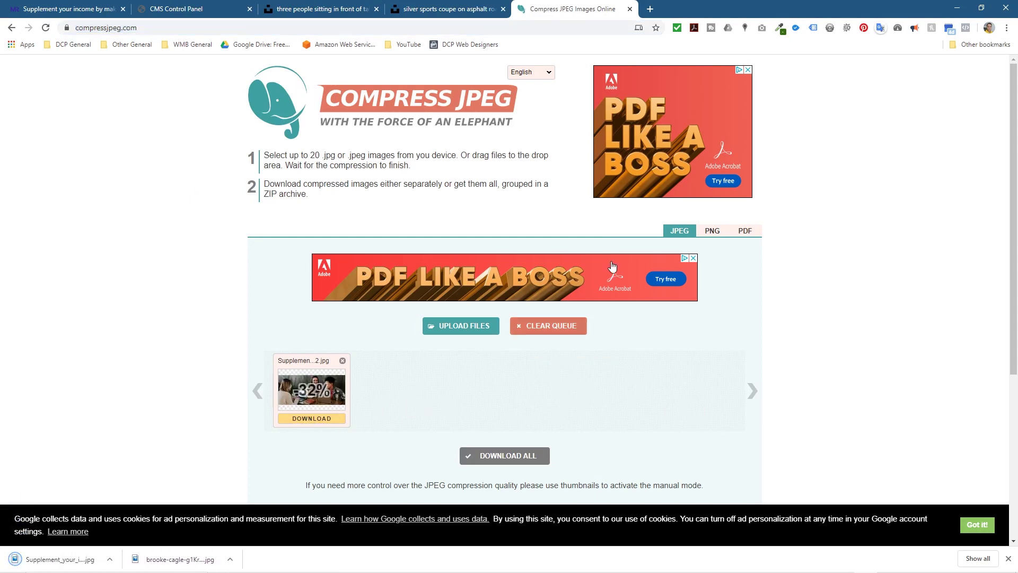
left_click_drag(685, 2, 1, 32)
Add the compressed download to the tutorial folder, delete the original -02.jpg, and rename -02-min.jpg to -02.jpg
left_click(769, 149)
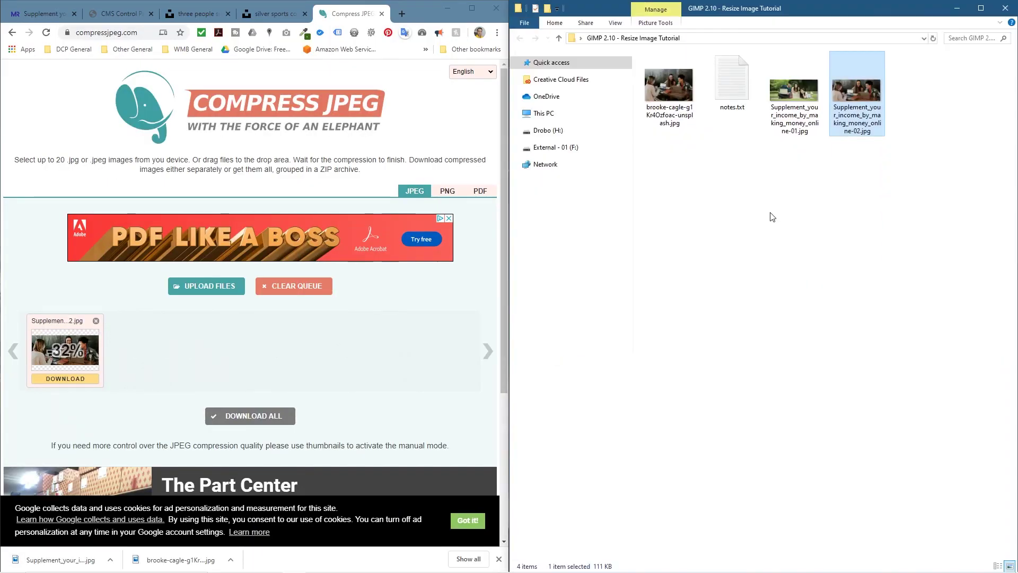
left_click_drag(59, 559, 834, 226)
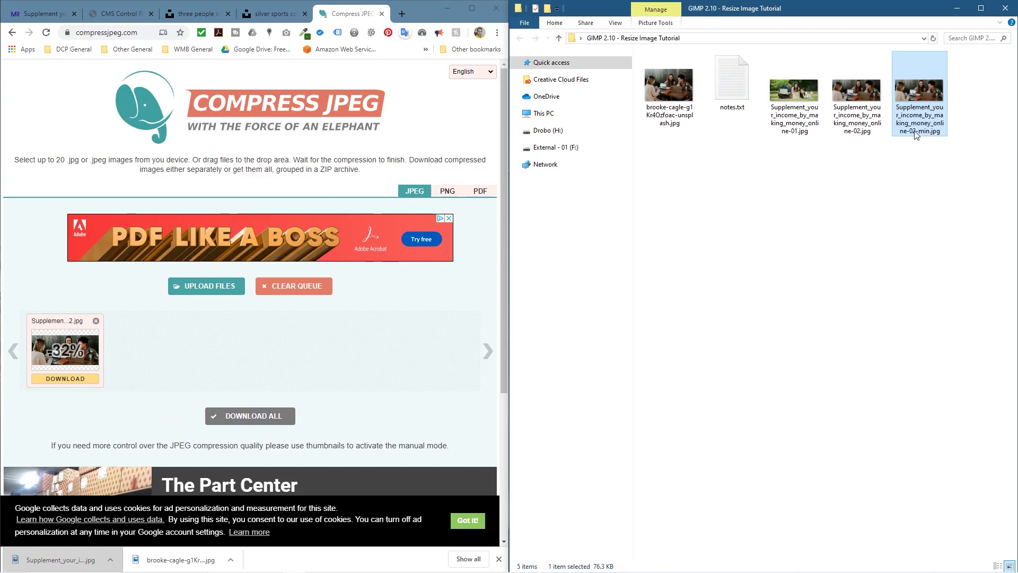
mouse_move(931, 133)
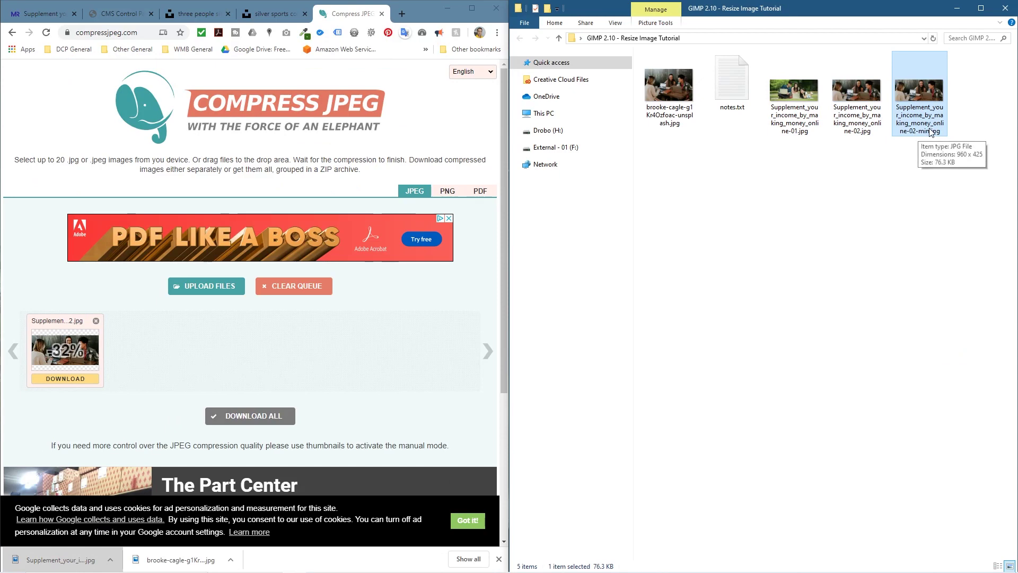
left_click(859, 91)
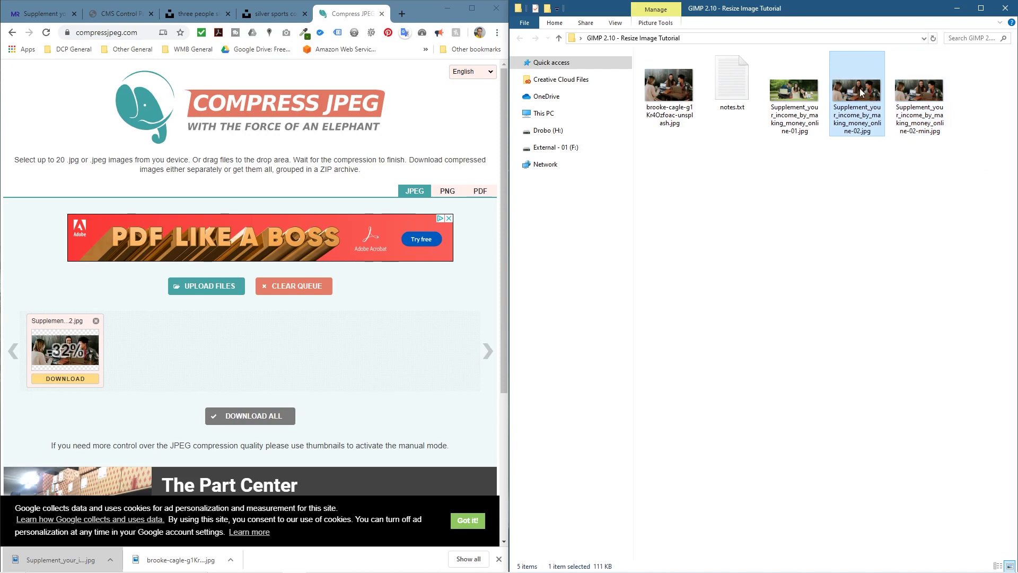
mouse_move(859, 92)
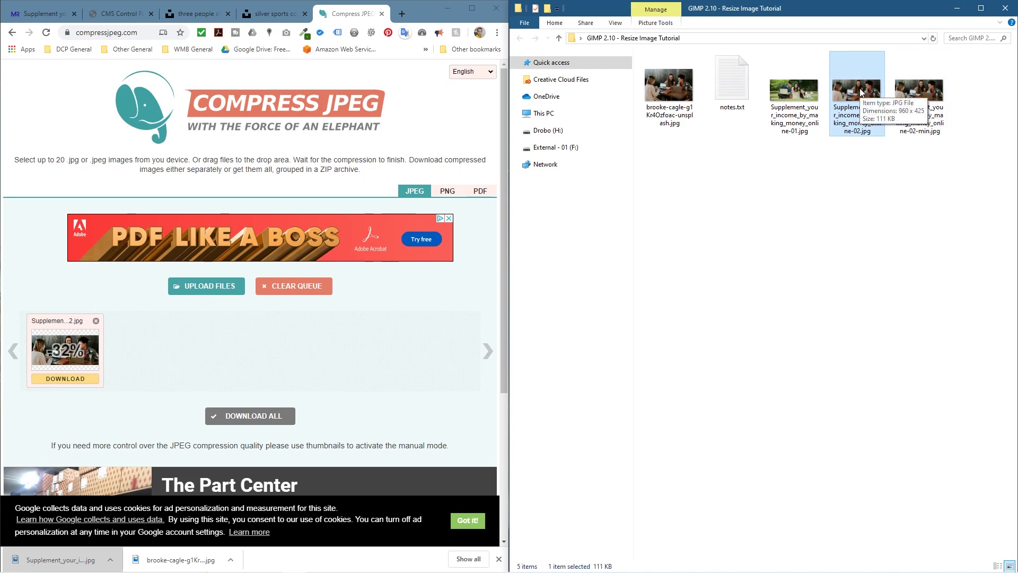
key("Delete")
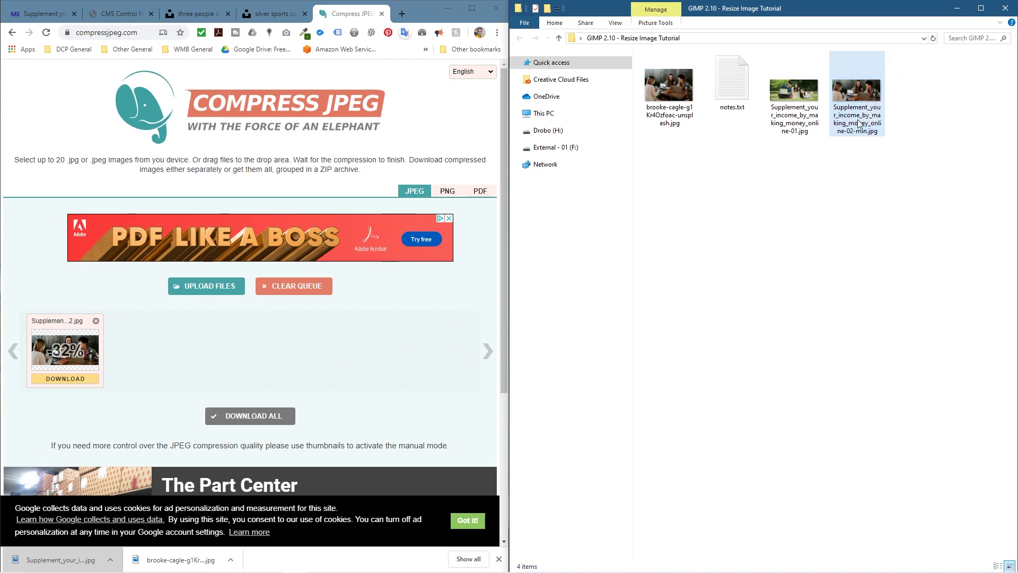
left_click(861, 135)
left_click(863, 132)
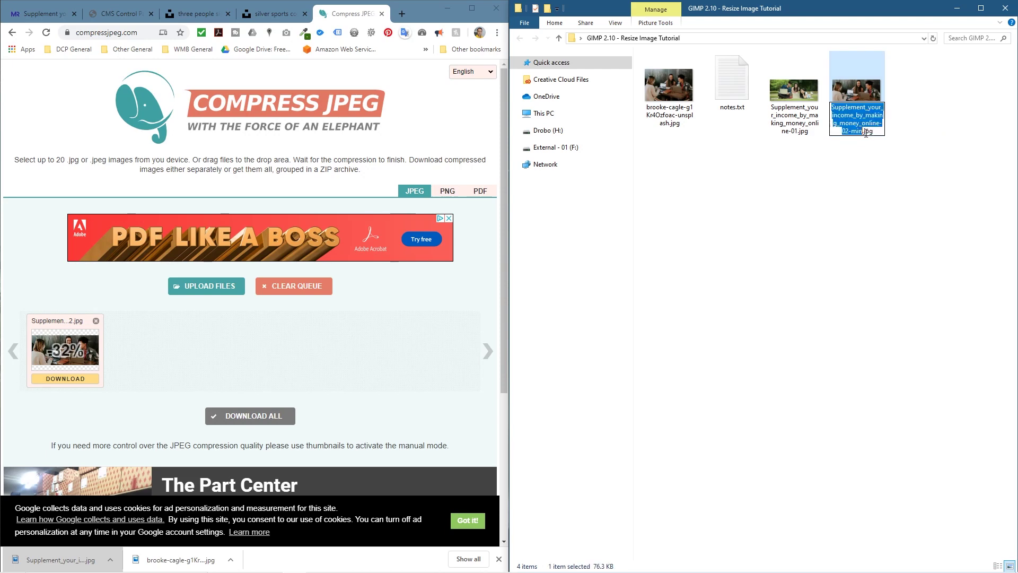
left_click(859, 131)
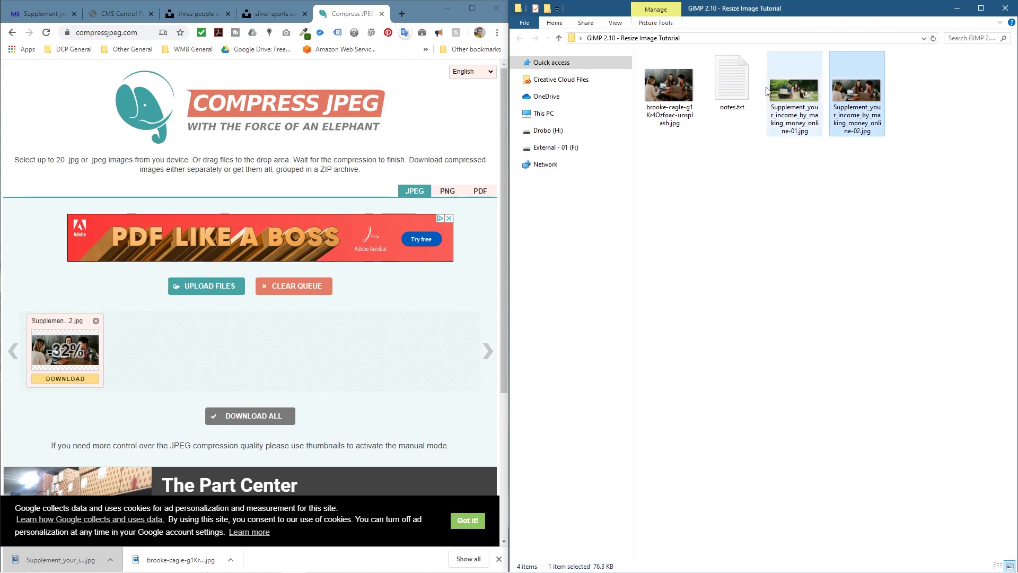
Maximise Chrome, copy the Supplement your income article heading, and return to the CMS Control Panel
left_click(471, 8)
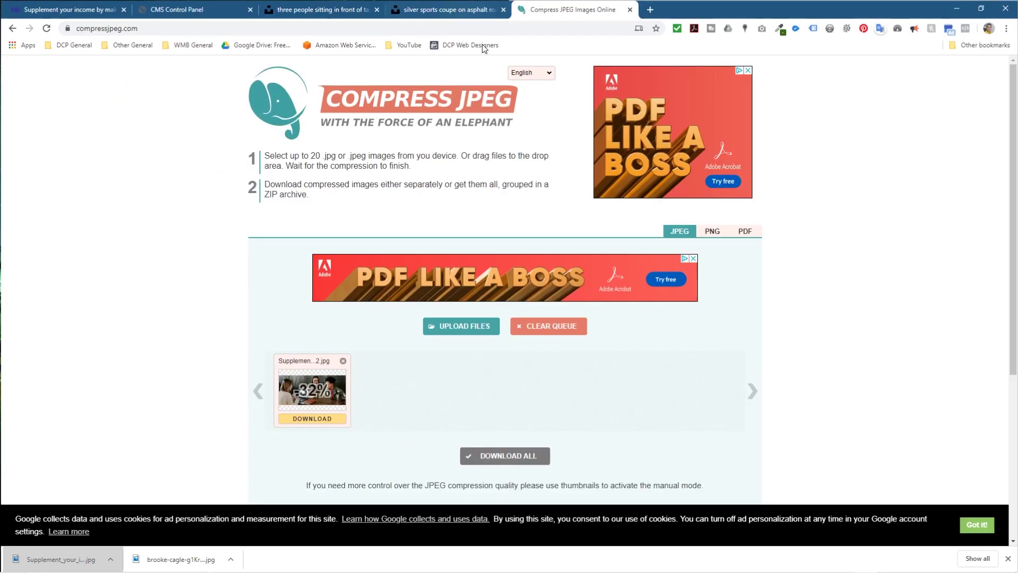
left_click(185, 9)
left_click(93, 7)
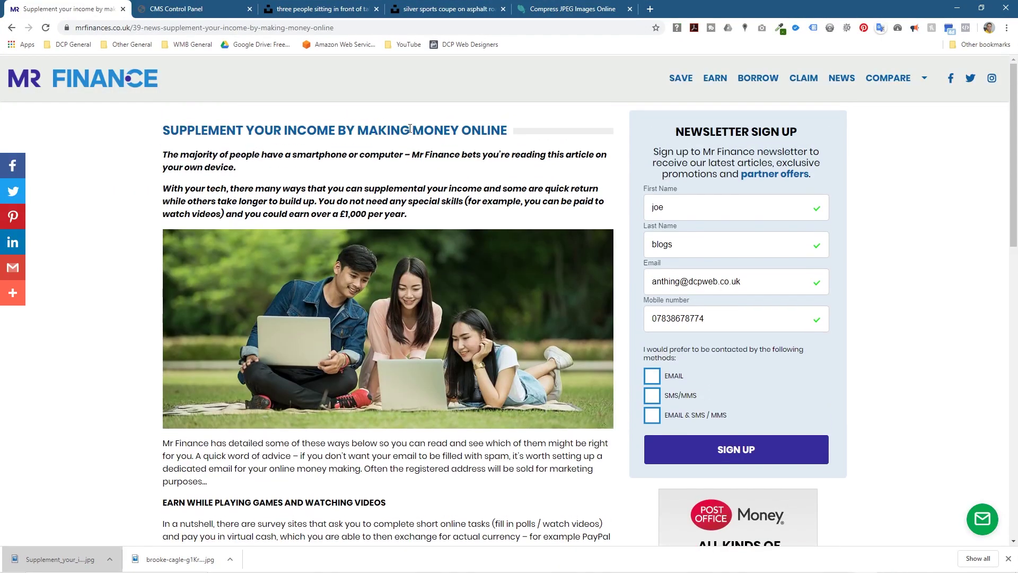
left_click_drag(410, 129, 174, 131)
key("ctrl+c")
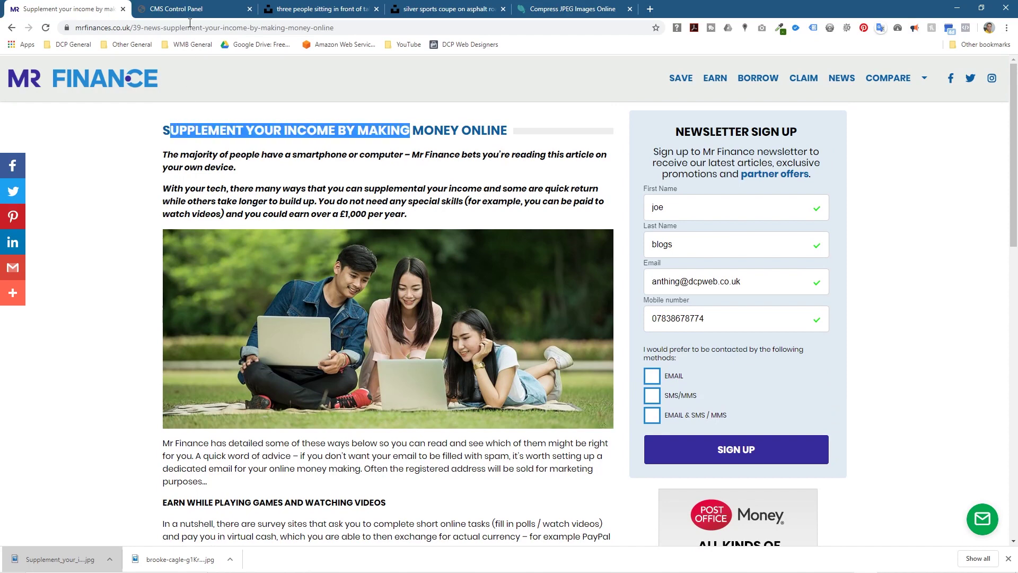
left_click(191, 9)
left_click(101, 70)
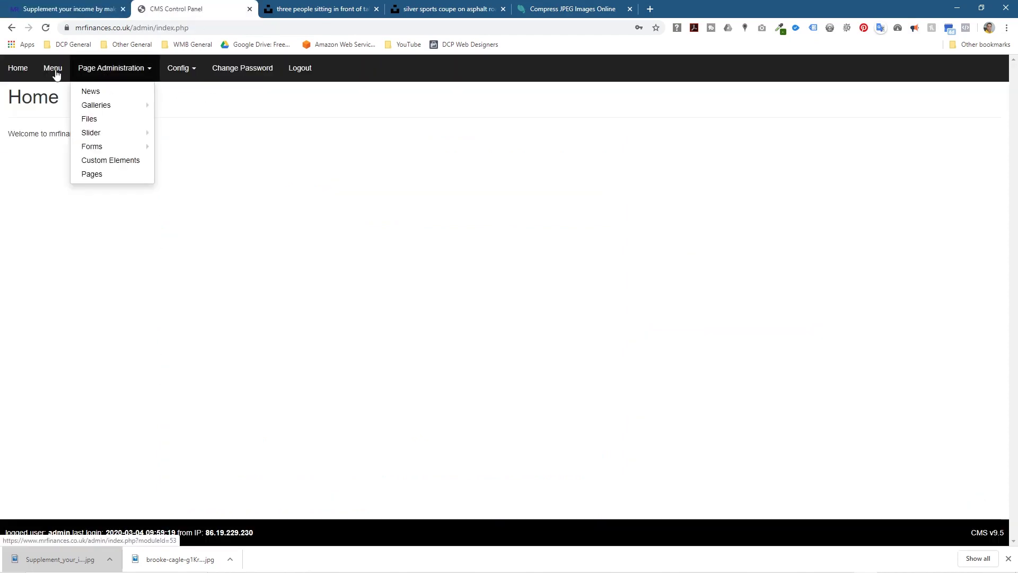
Filter the News articles by the pasted heading and open the Supplement article for editing
left_click(104, 91)
left_click(125, 170)
key("ctrl+v")
left_click(71, 195)
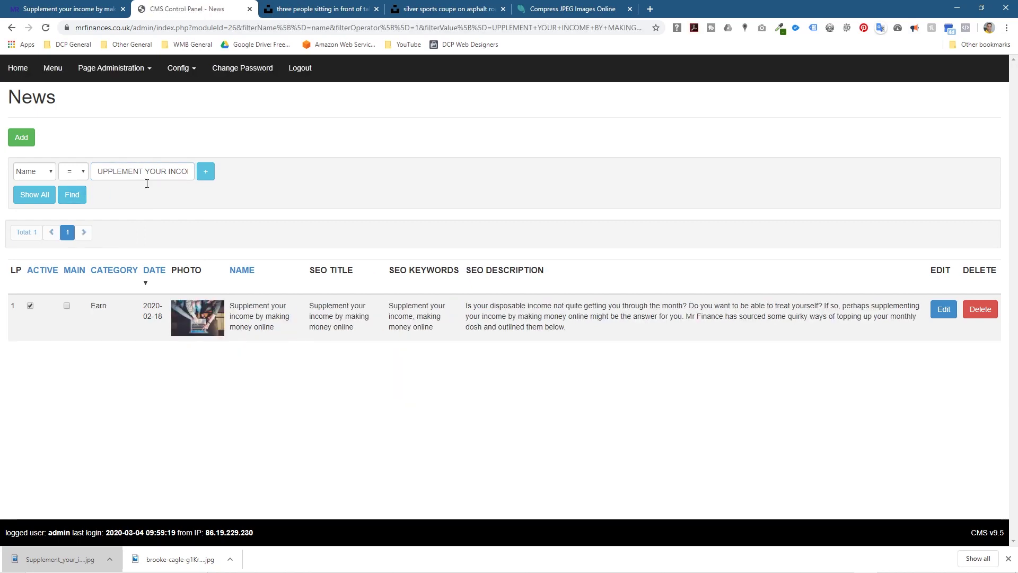
left_click(943, 309)
scroll(378, 292, "down", 1)
scroll(378, 291, "down", 5)
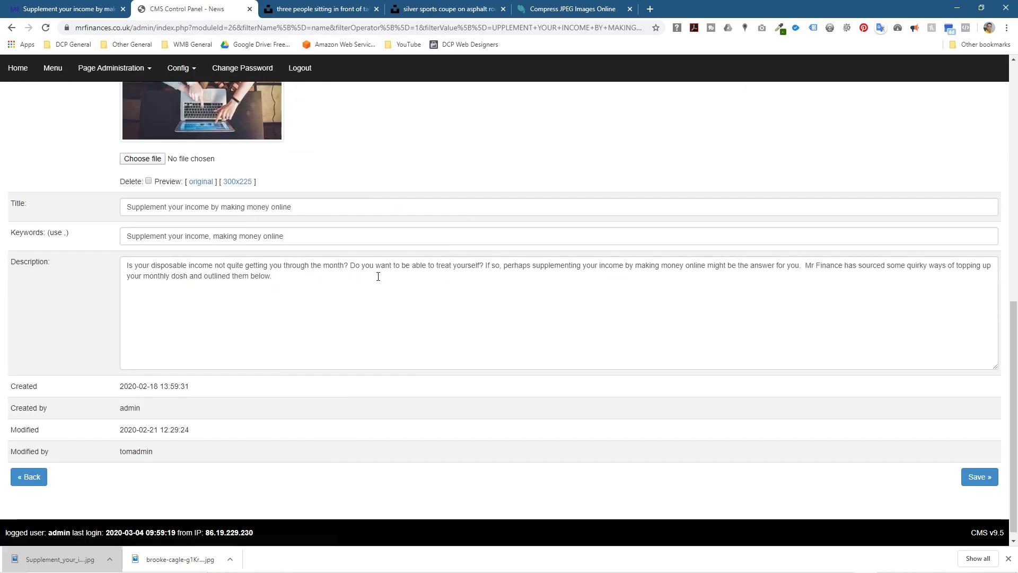
scroll(377, 274, "up", 4)
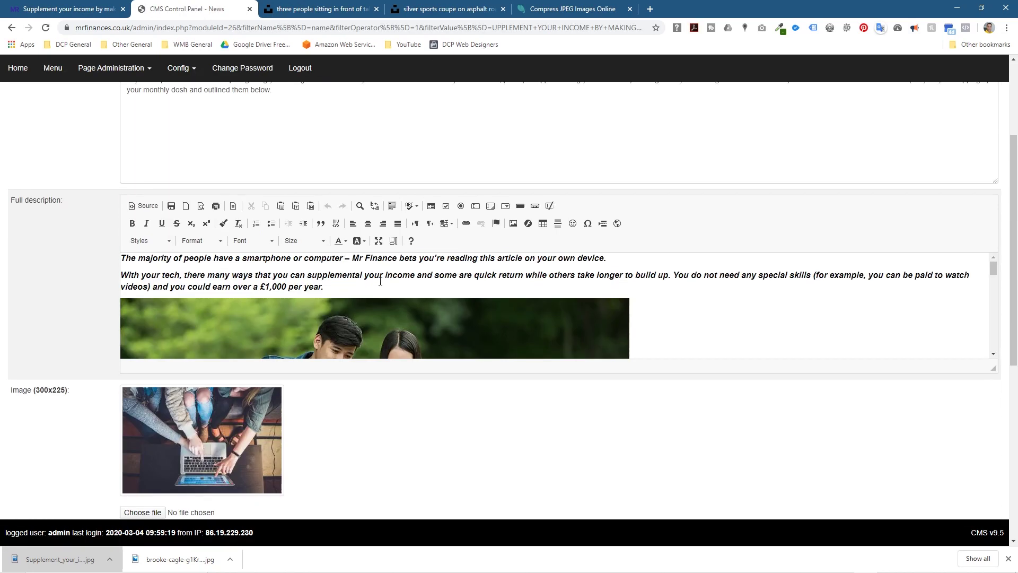
Maximise the Full description editor and browse server images for the article's inline photo
left_click(379, 240)
left_click(361, 222)
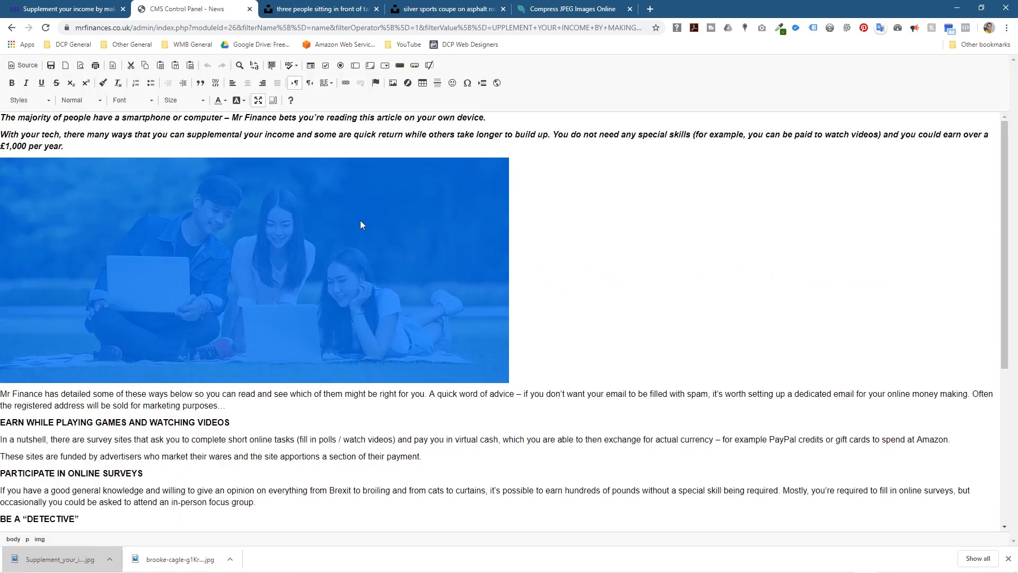
left_click(392, 84)
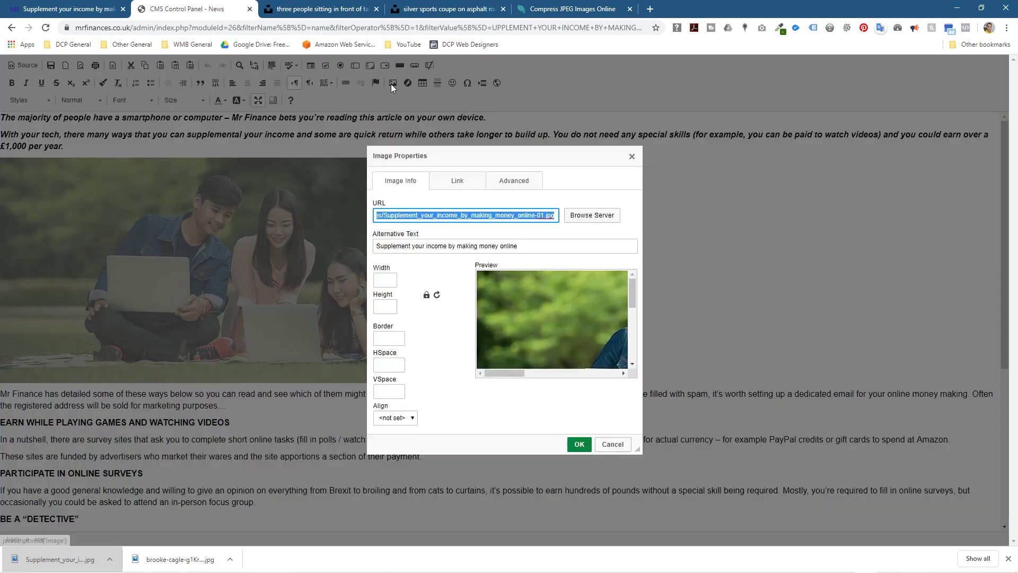
left_click(604, 221)
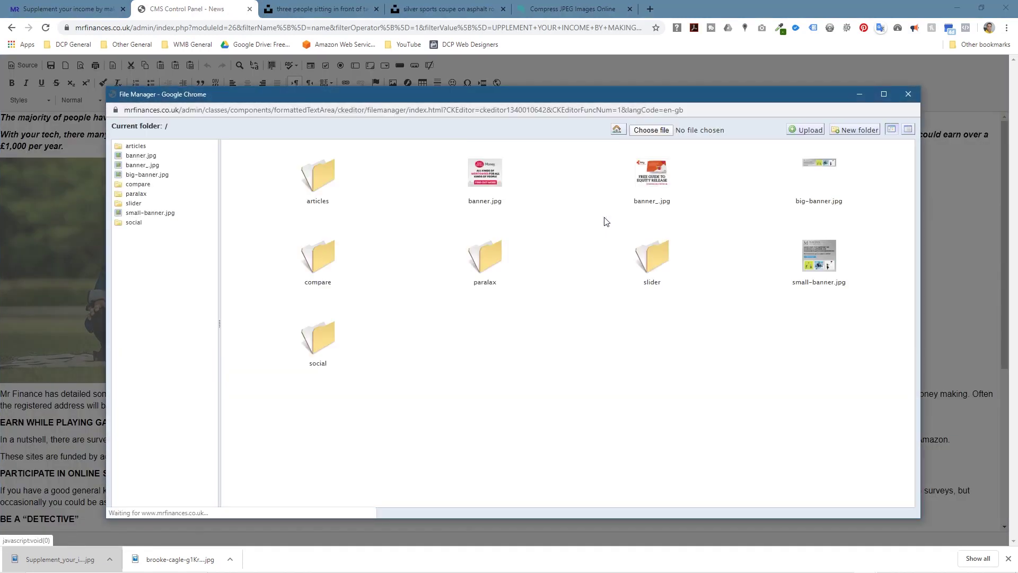
Upload Supplement_your_income_by_making_money_online-02.jpg from Desktop > GIMP 2.10 - Resize Image Tutorial into /articles/
left_click(324, 181)
left_click(638, 130)
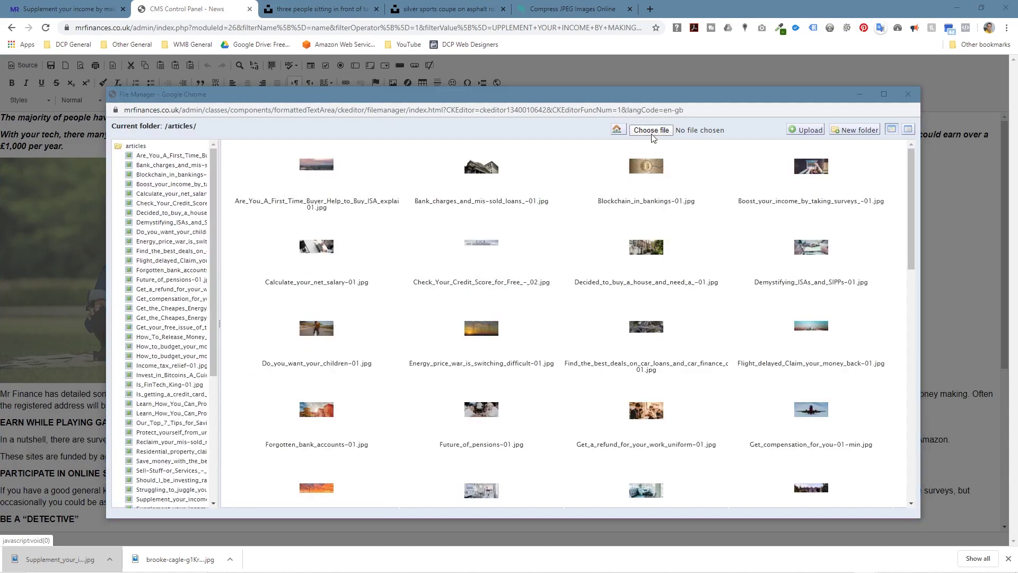
left_click(151, 203)
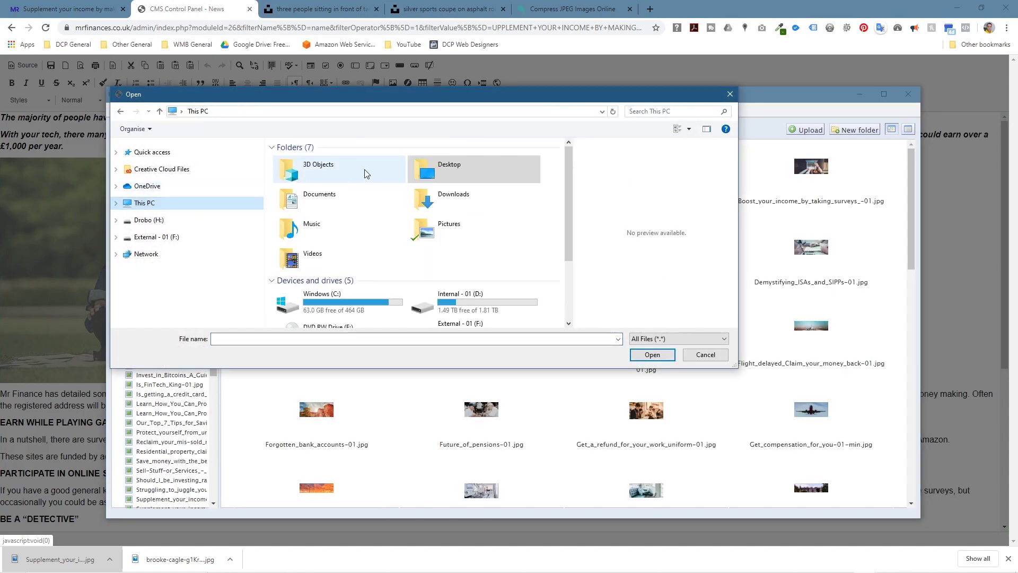
double_click(435, 165)
left_click(373, 250)
scroll(415, 253, "down", 1)
double_click(301, 280)
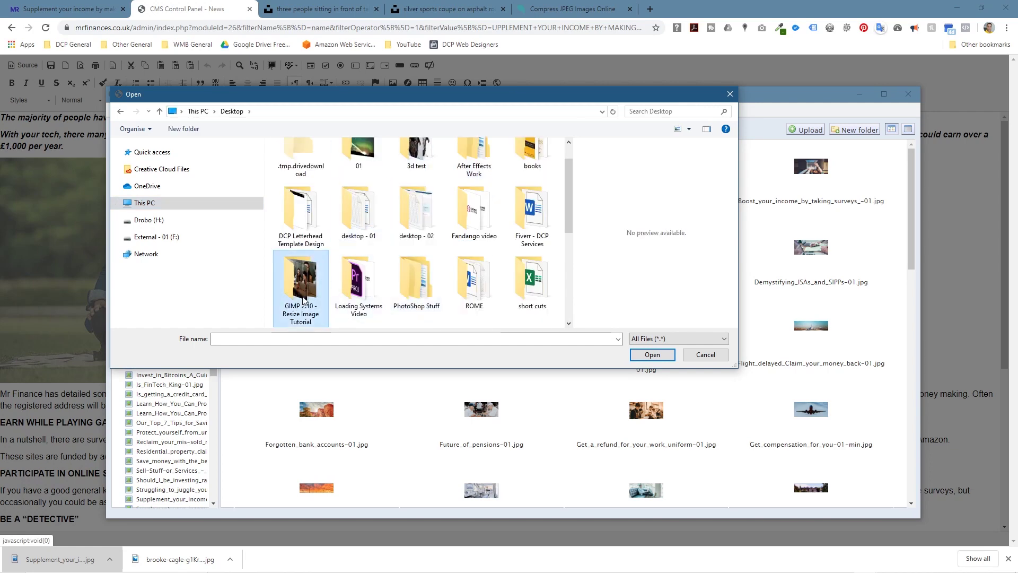
left_click(487, 193)
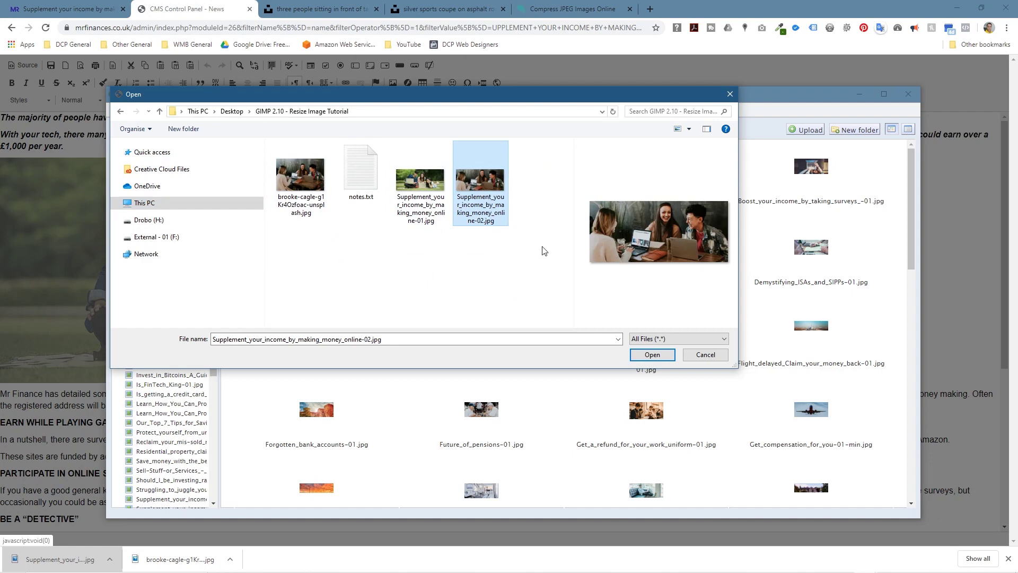
left_click(652, 355)
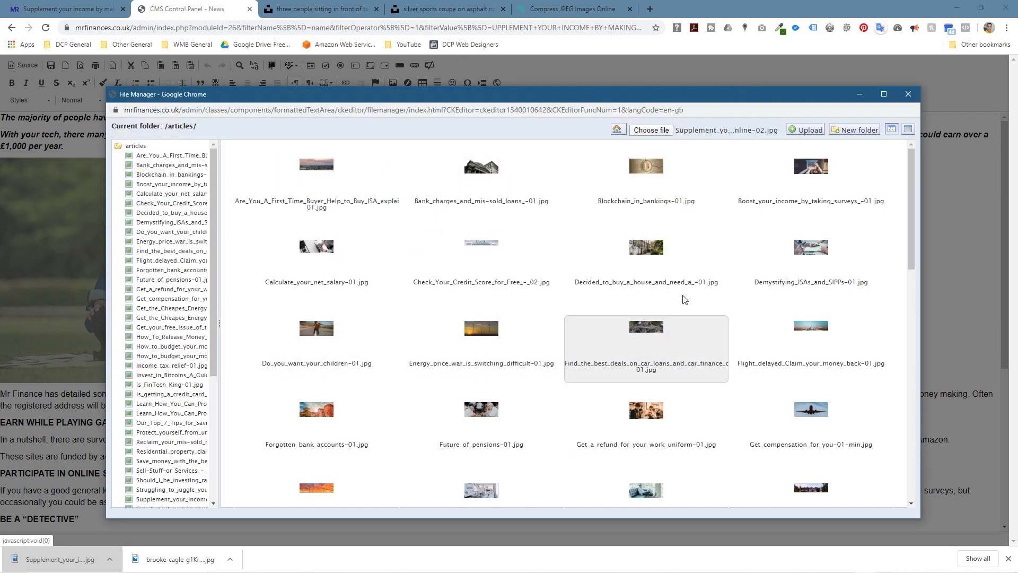
left_click(800, 131)
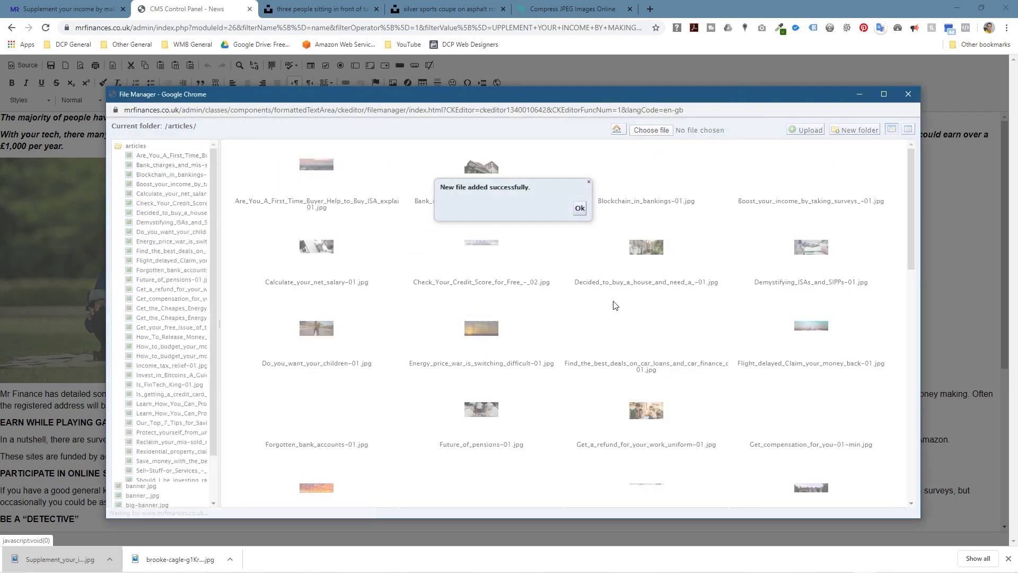
left_click(583, 211)
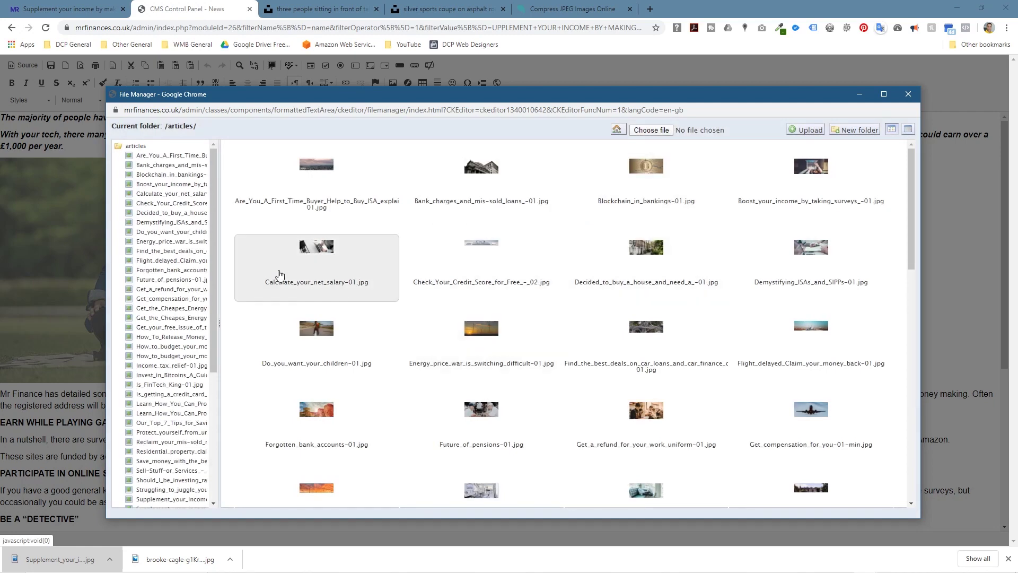
Preview the uploaded -02.jpg (960x425, 76.37kb) and select it as the article photo
scroll(504, 333, "down", 5)
scroll(506, 334, "down", 5)
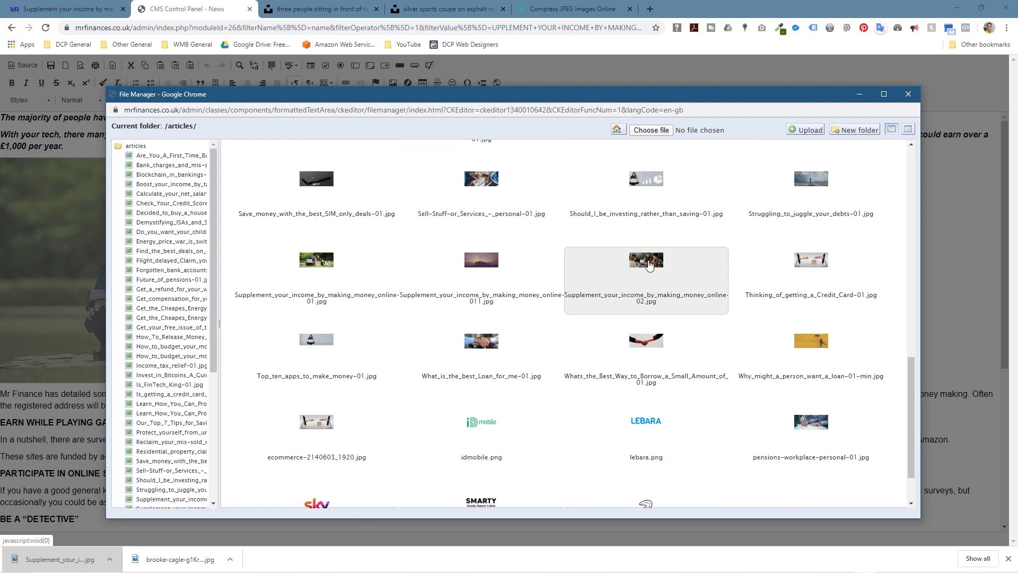
left_click(649, 264)
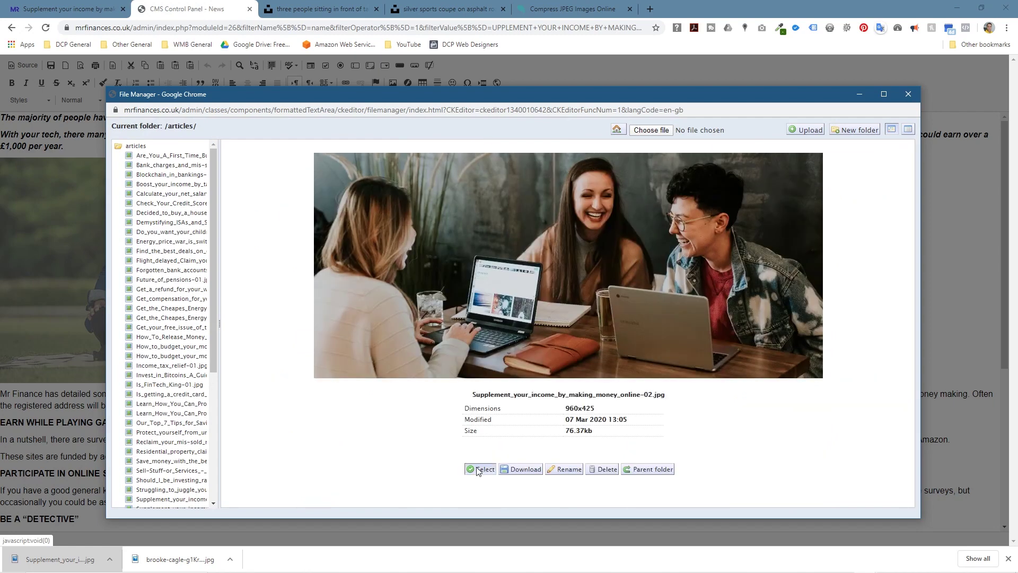
left_click(479, 467)
Apply the new photo, restore the editor to normal size, and save the article
left_click(579, 443)
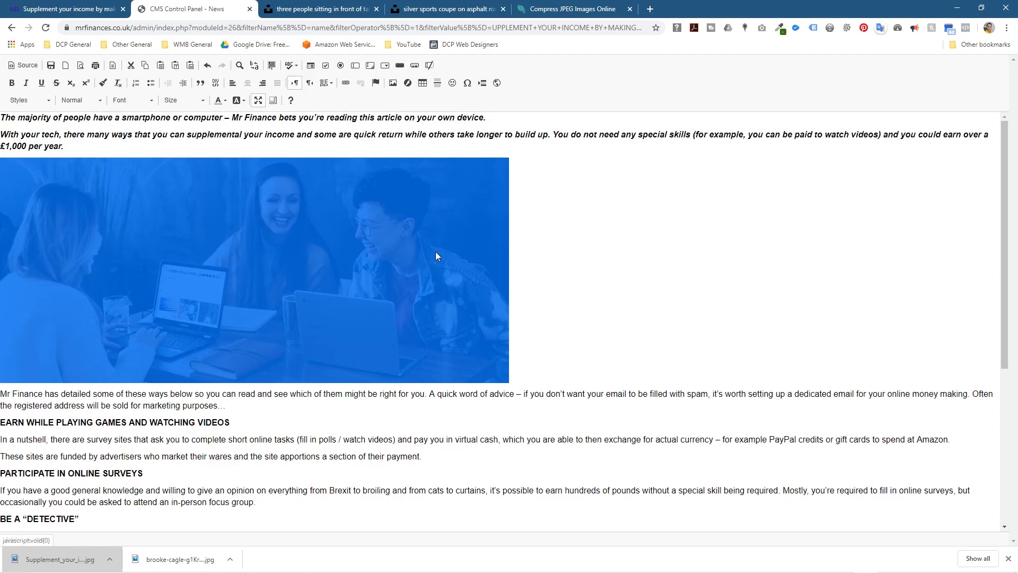
left_click(577, 248)
left_click(260, 100)
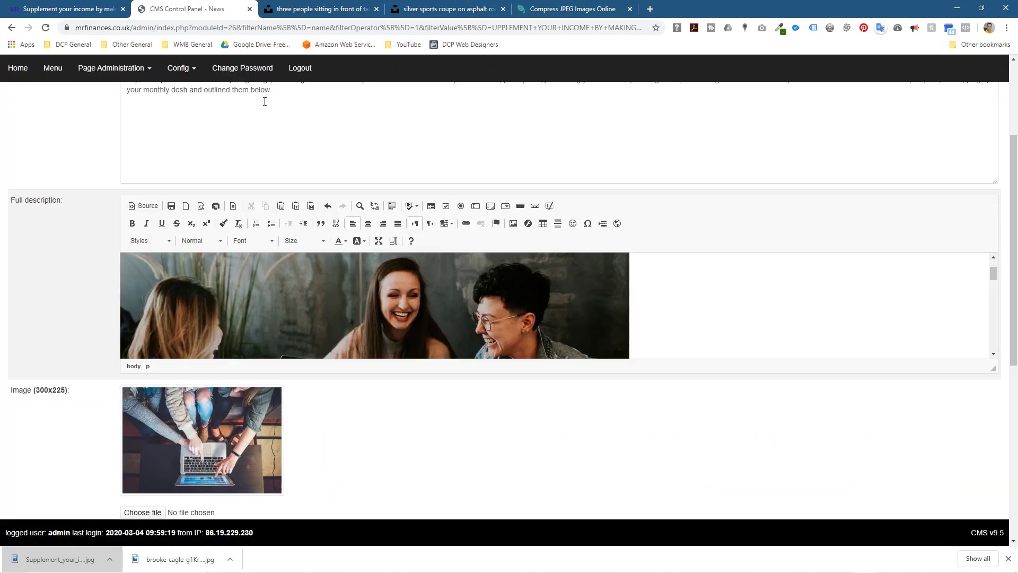
scroll(645, 416, "down", 7)
left_click(982, 468)
Reload the live article to confirm the new photo, then return to the CMS news list
left_click(59, 9)
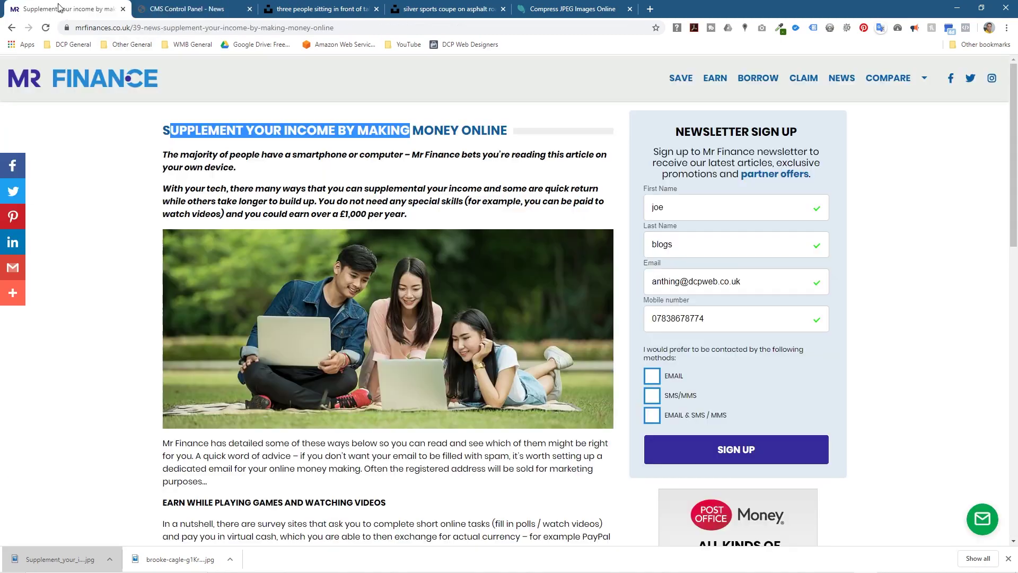
left_click(46, 27)
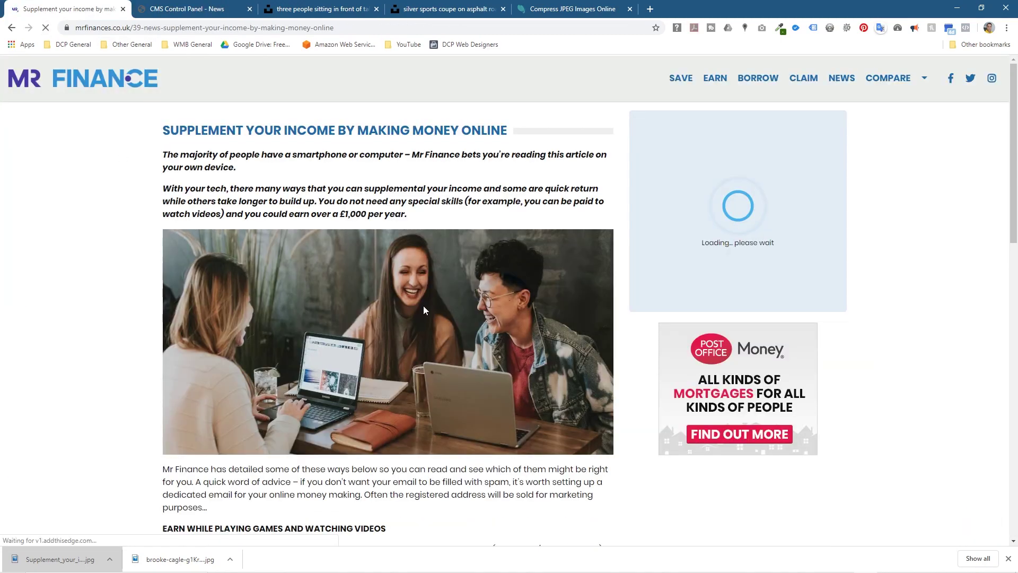
left_click(191, 8)
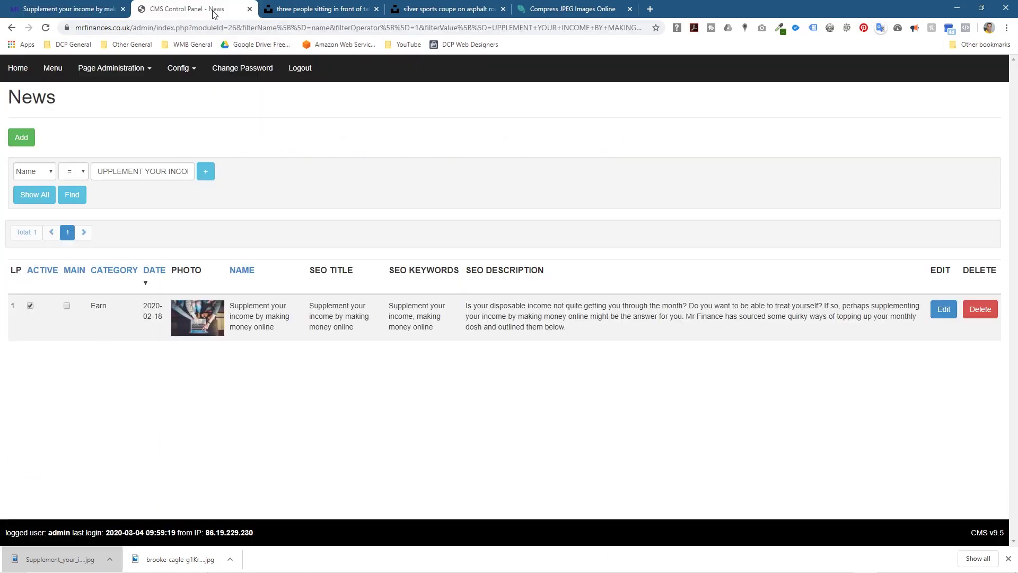
Clear the photo's 960 × 425 width and height, save the article, and reload the live page
left_click(943, 309)
scroll(520, 285, "down", 4)
double_click(419, 280)
left_click_drag(393, 280, 370, 279)
key("BackSpace")
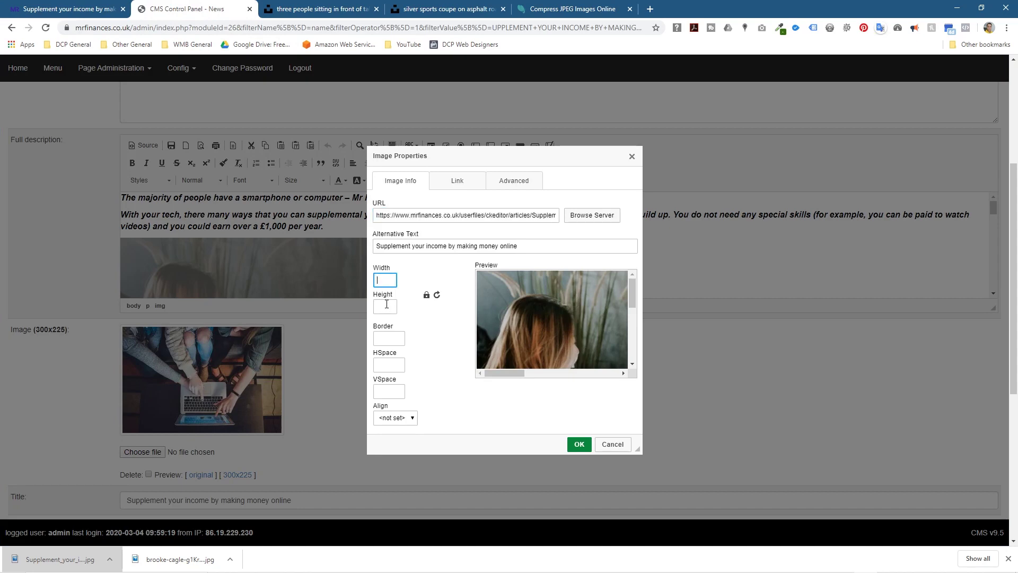
left_click(579, 444)
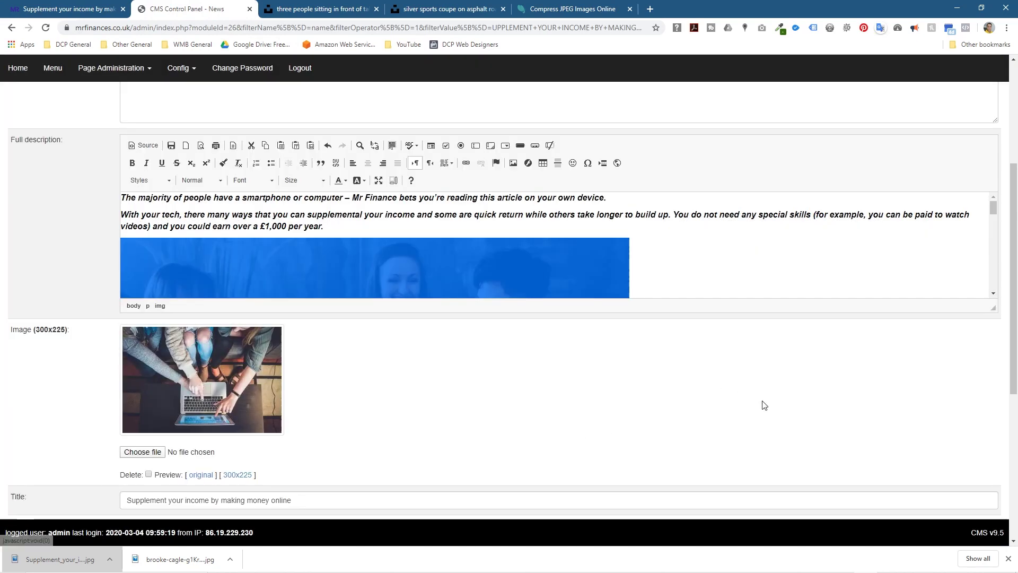
scroll(761, 405, "down", 6)
left_click(979, 468)
left_click(64, 9)
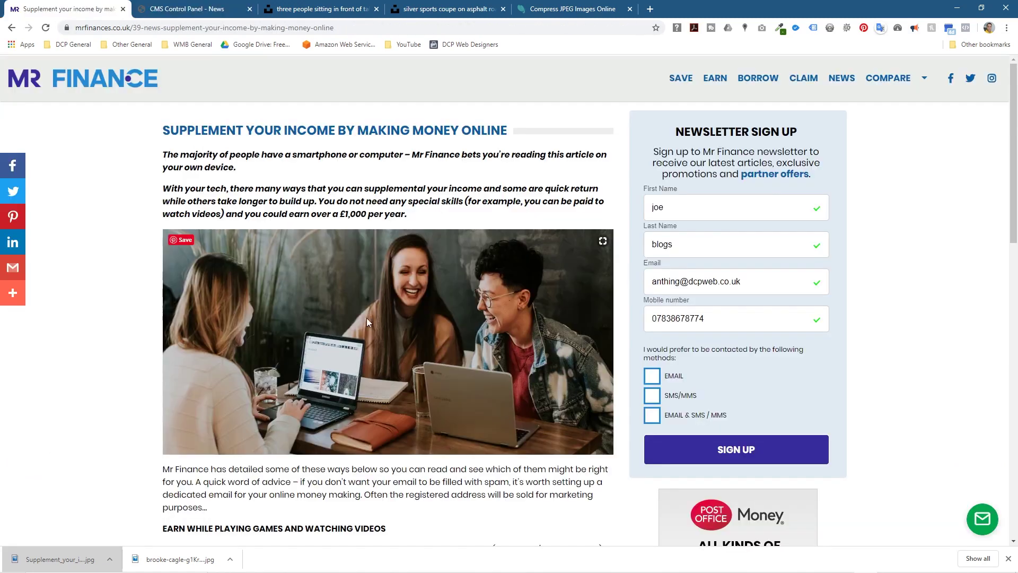
left_click(46, 28)
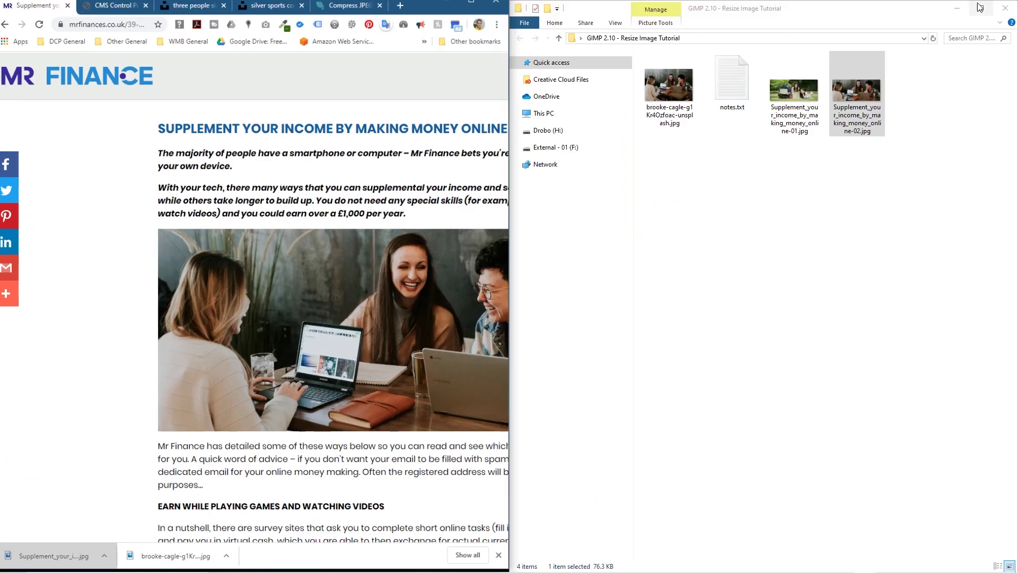
left_click(980, 7)
left_click_drag(512, 172, 650, 167)
left_click_drag(269, 168, 673, 165)
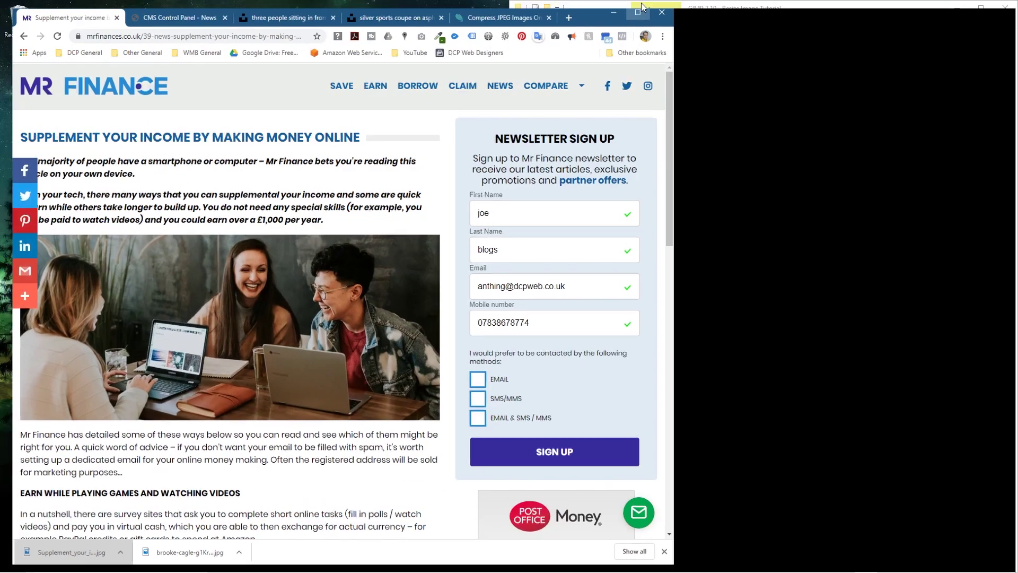
left_click(640, 8)
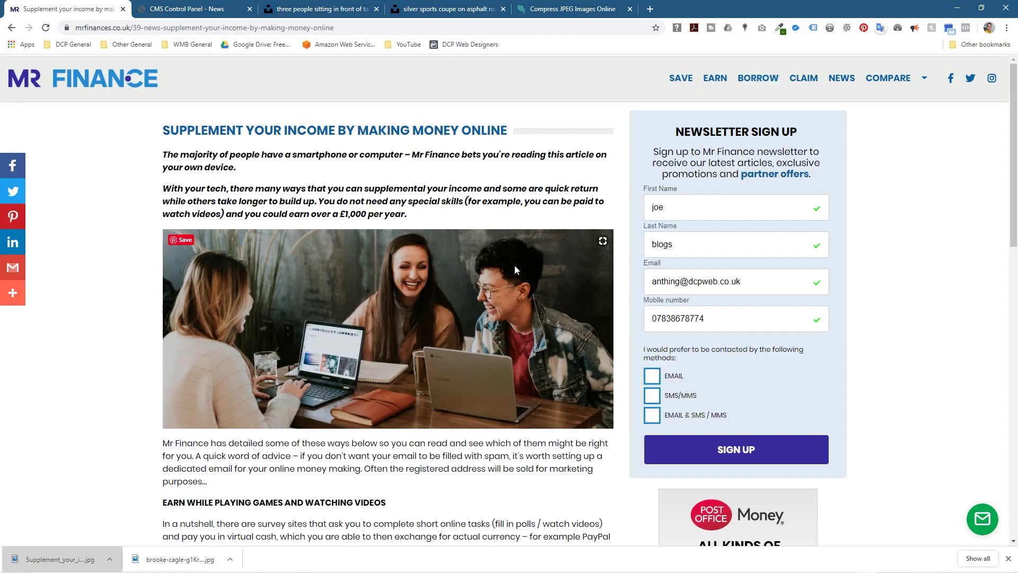
scroll(532, 395, "down", 4)
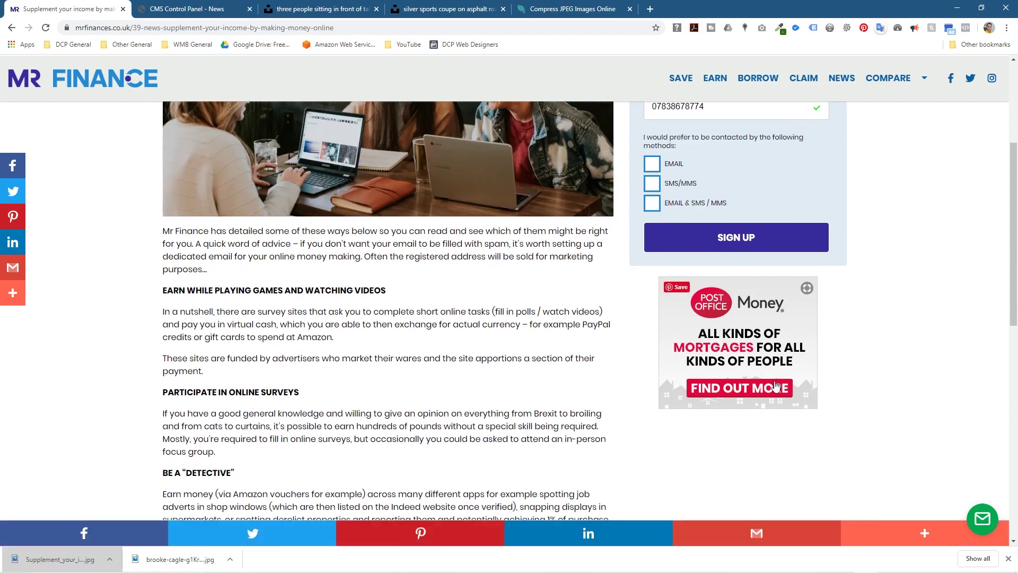
right_click(745, 310)
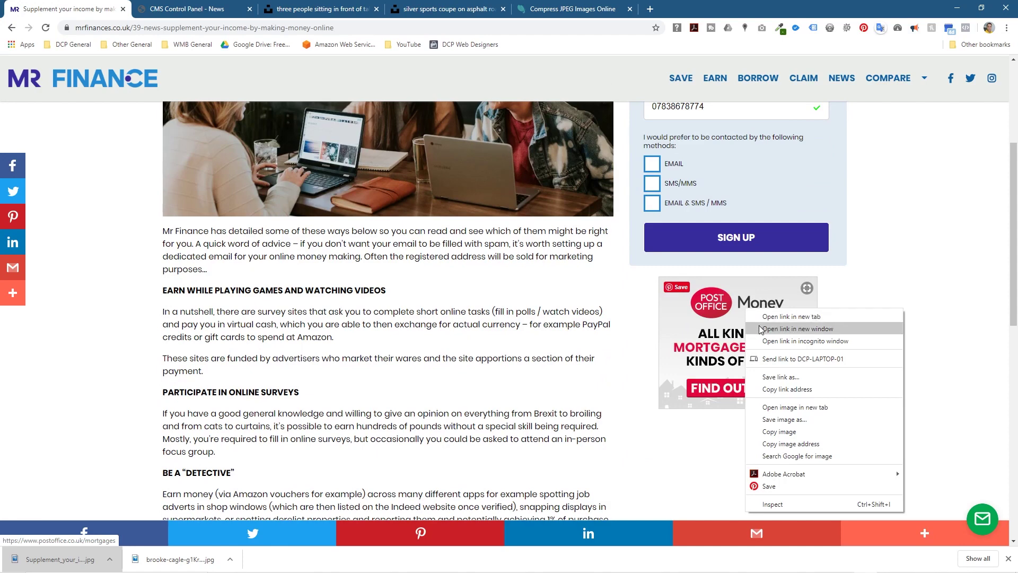
left_click(784, 410)
left_click(197, 10)
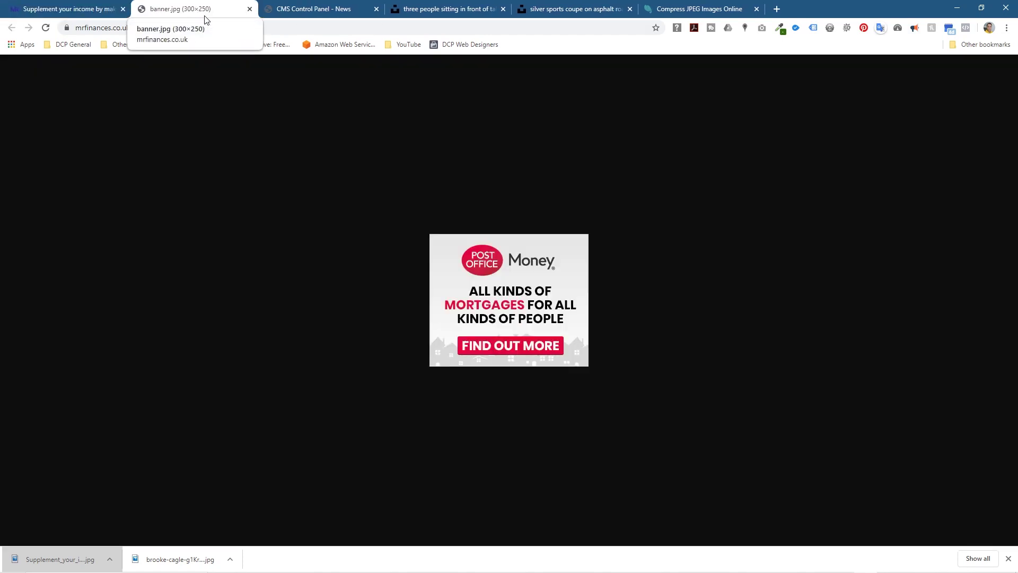
left_click(249, 9)
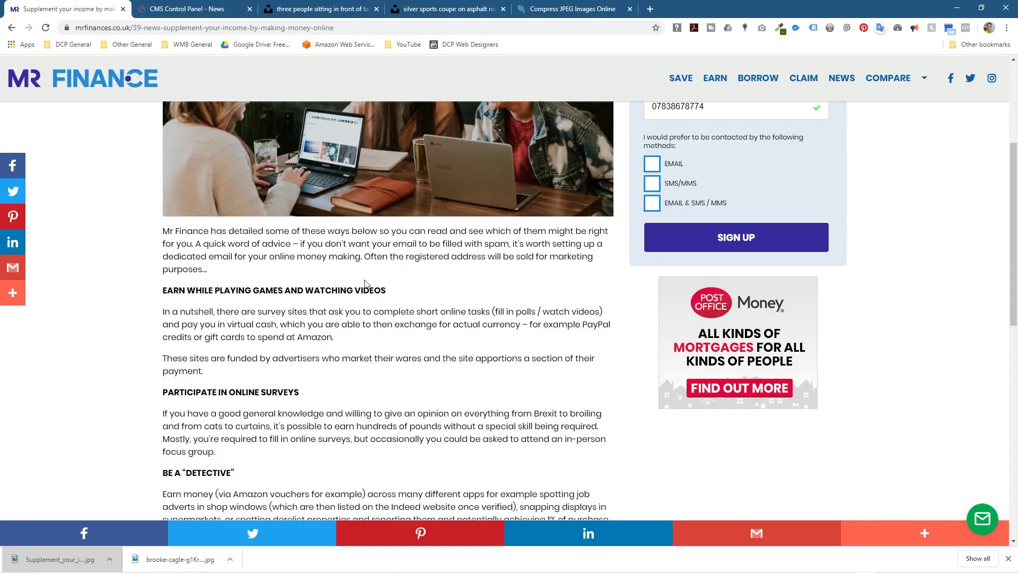
Minimise Chrome and Explorer, confirm Display settings shows 1920 × 1080 at 100%, then close Settings
left_click(957, 9)
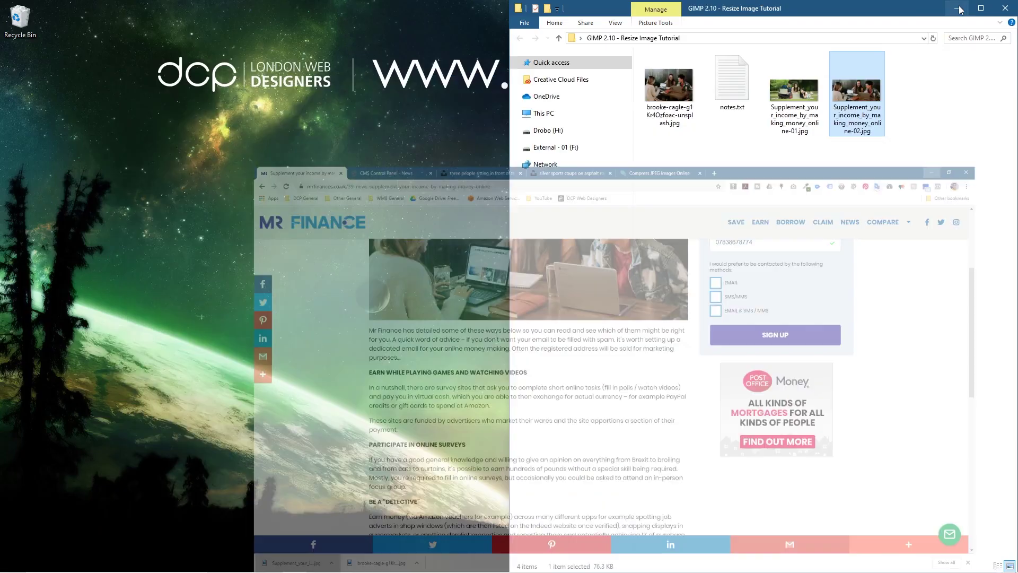
left_click(381, 206)
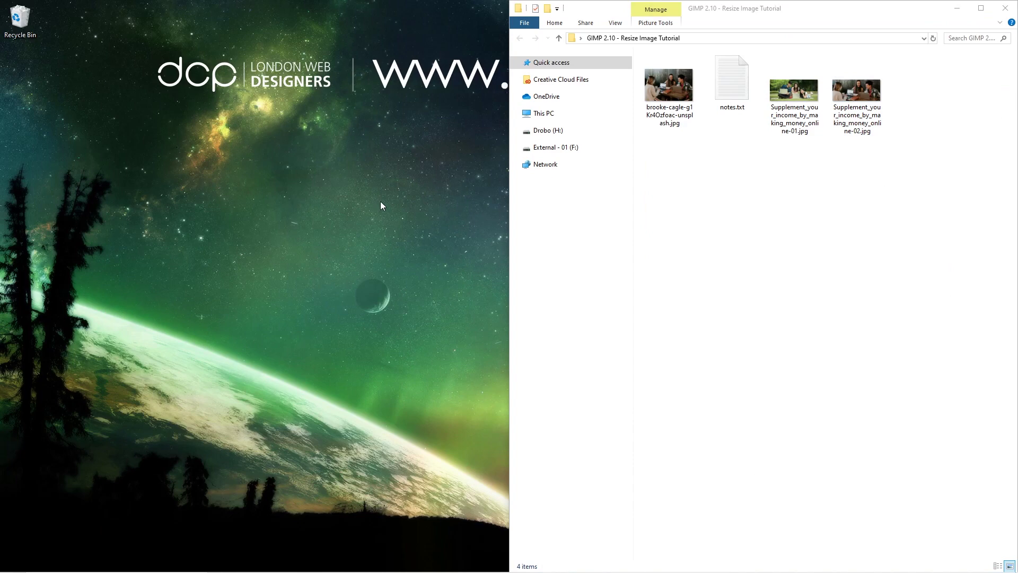
left_click(957, 8)
right_click(423, 213)
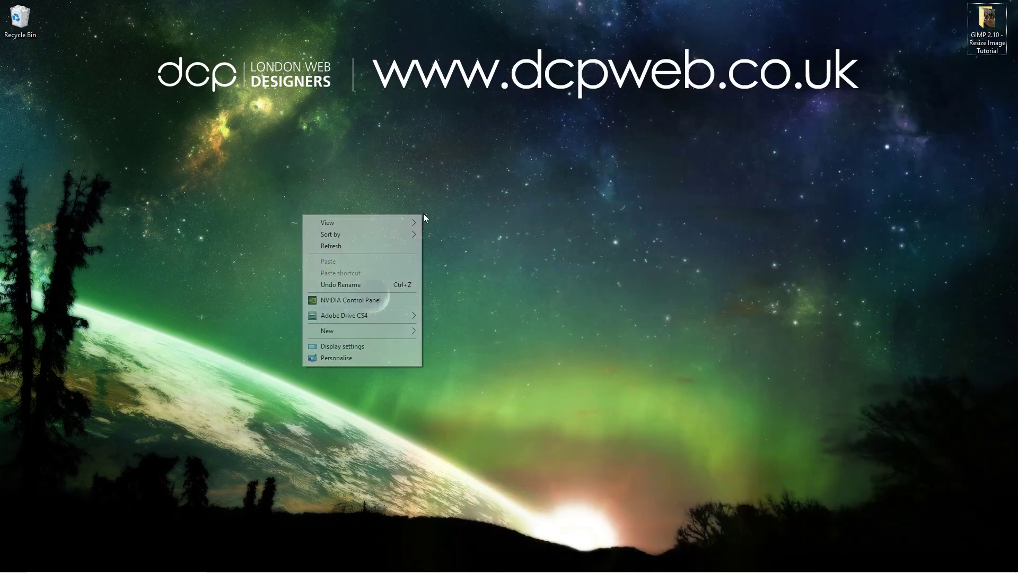
left_click(343, 347)
scroll(716, 244, "down", 2)
scroll(705, 251, "down", 3)
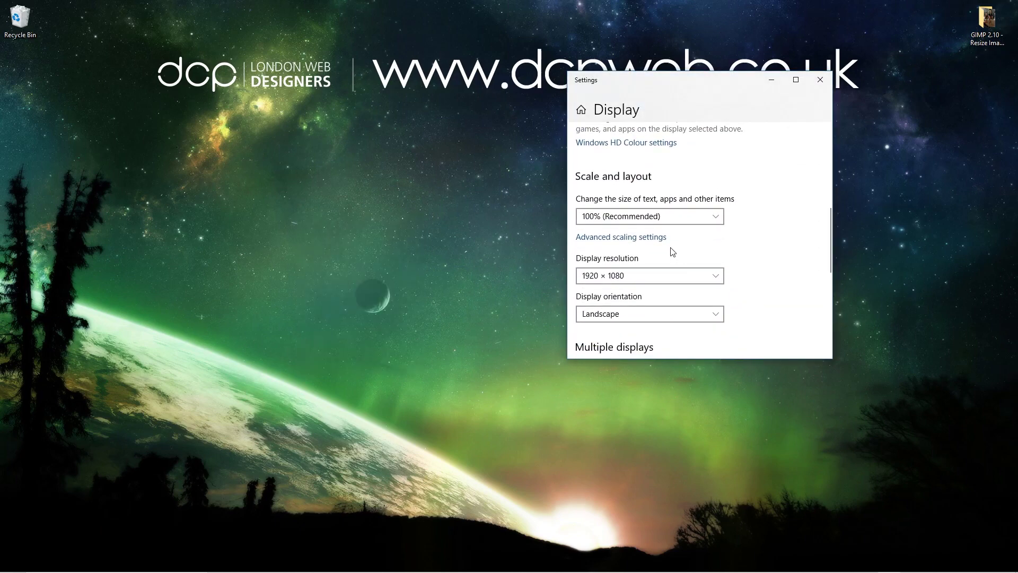
scroll(591, 252, "down", 1)
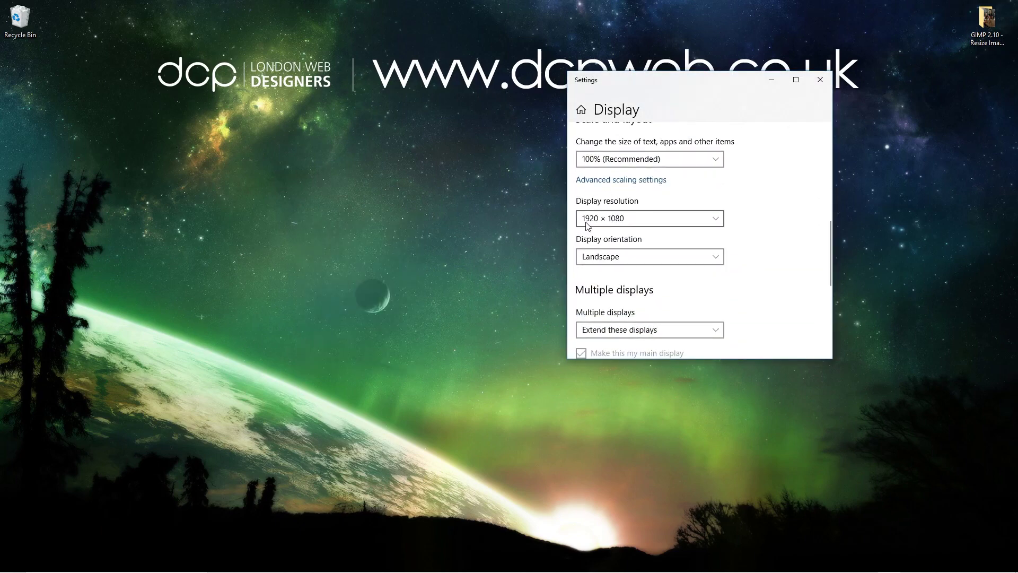
left_click(819, 80)
mouse_move(863, 564)
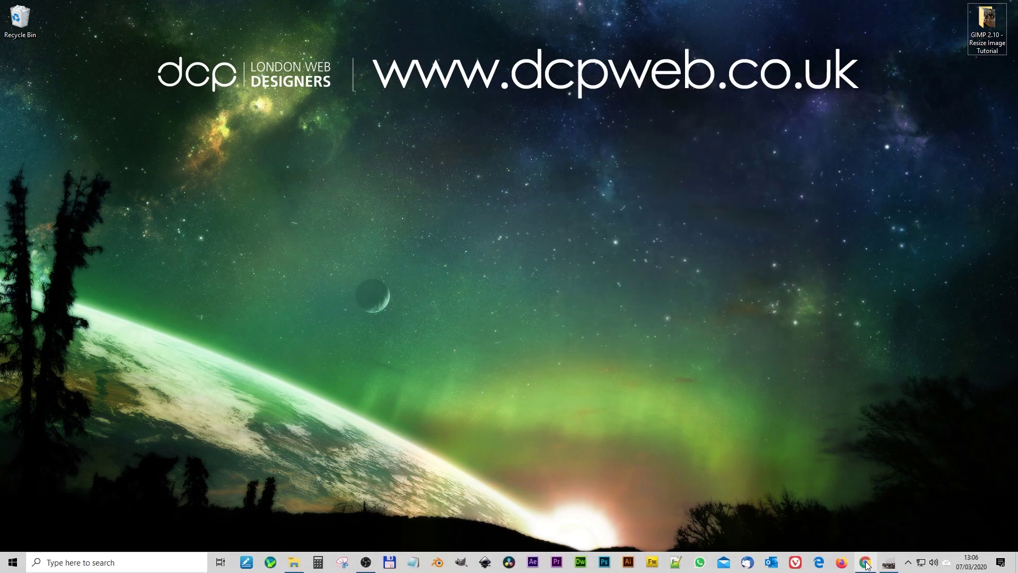
Create a new 1920 × 1080 GIMP image with Fill with set to Transparency
left_click(887, 565)
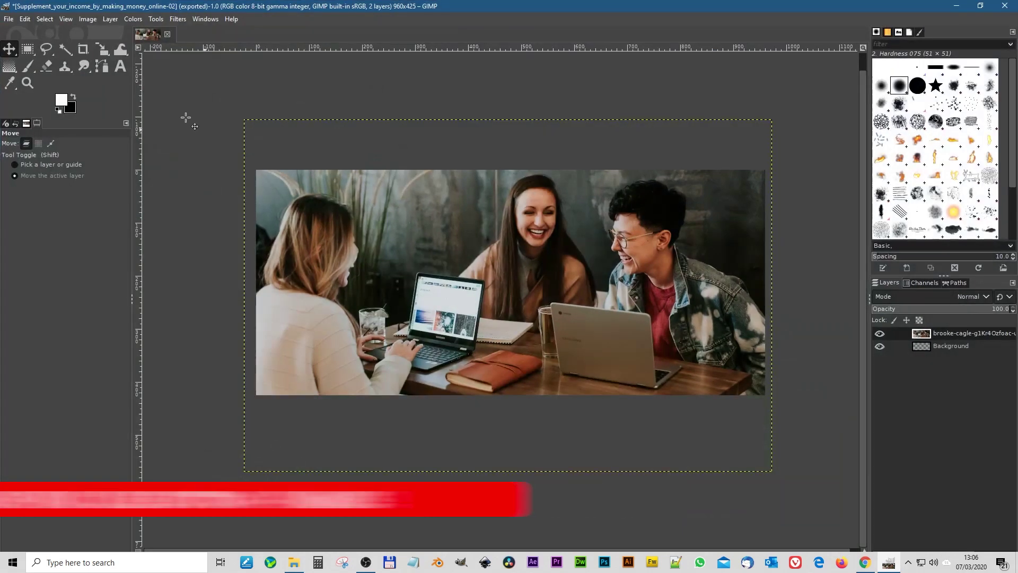
left_click(9, 19)
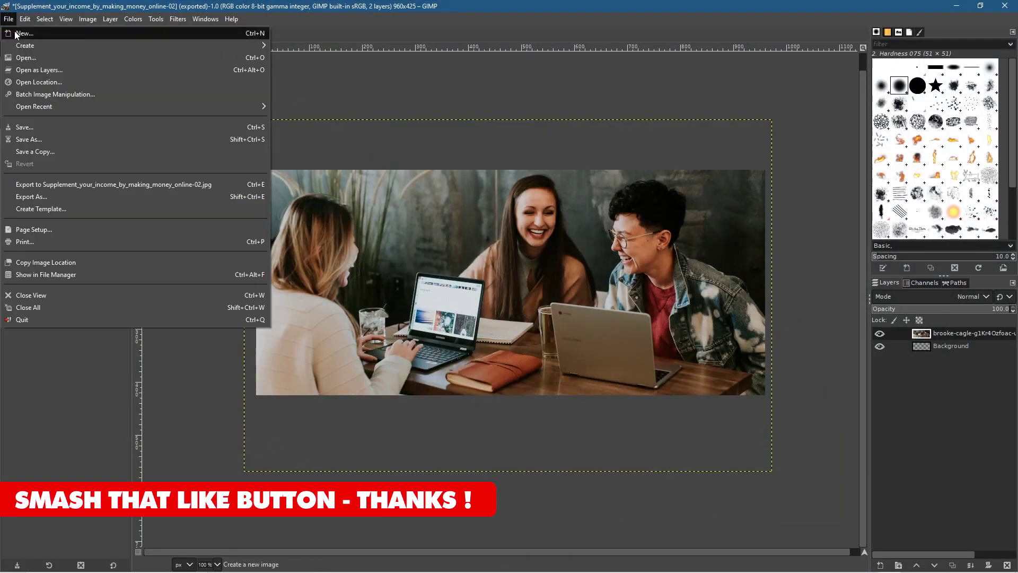
left_click(24, 33)
double_click(538, 181)
type("1")
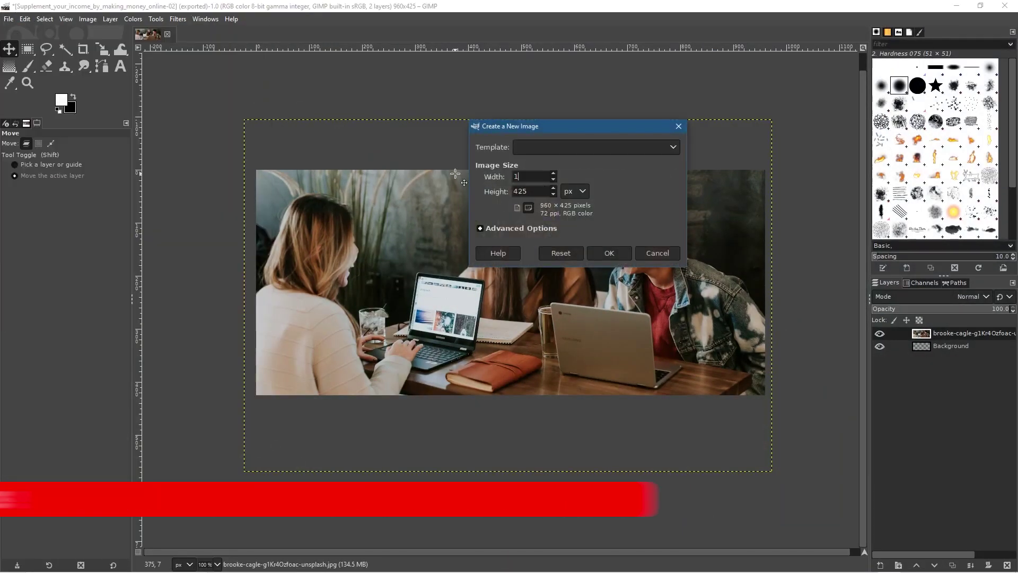
type("820")
key("Tab")
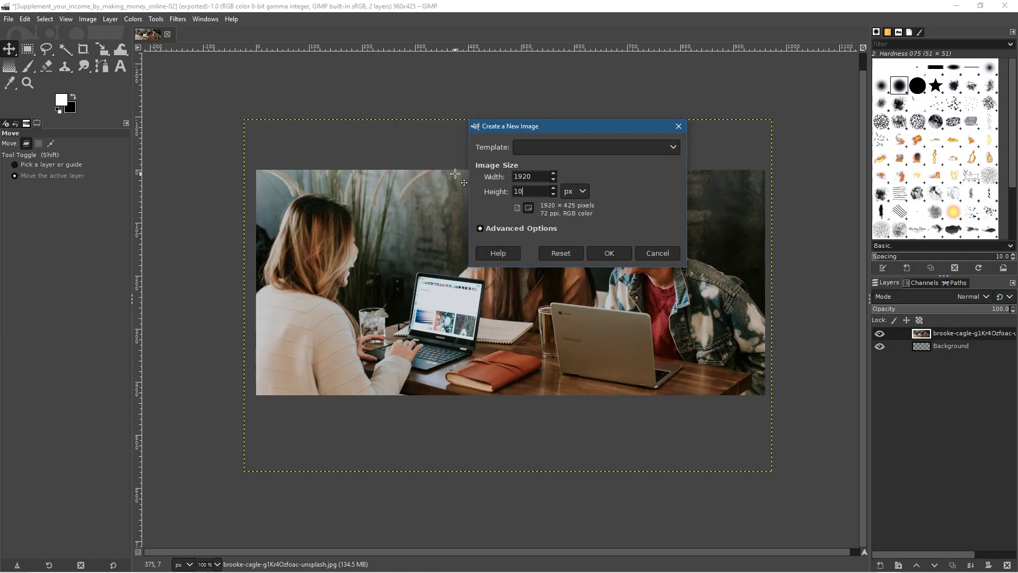
type("1080")
left_click(511, 231)
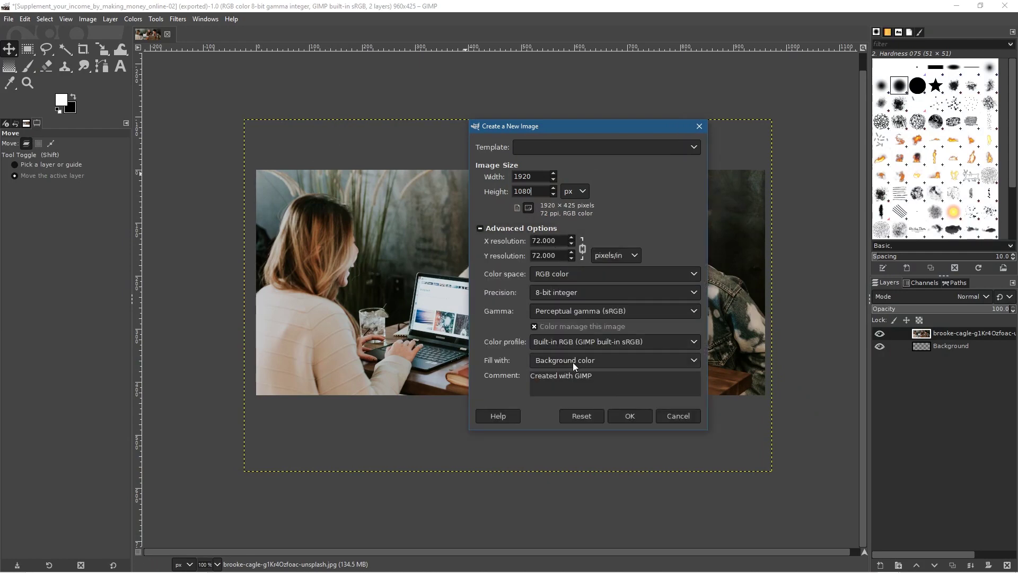
left_click(531, 360)
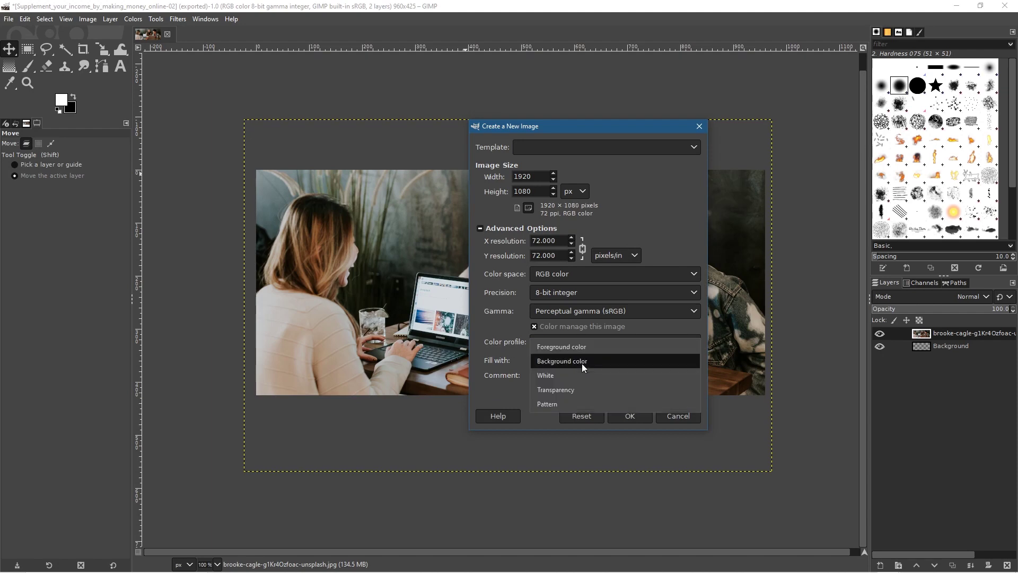
left_click(565, 389)
left_click(629, 416)
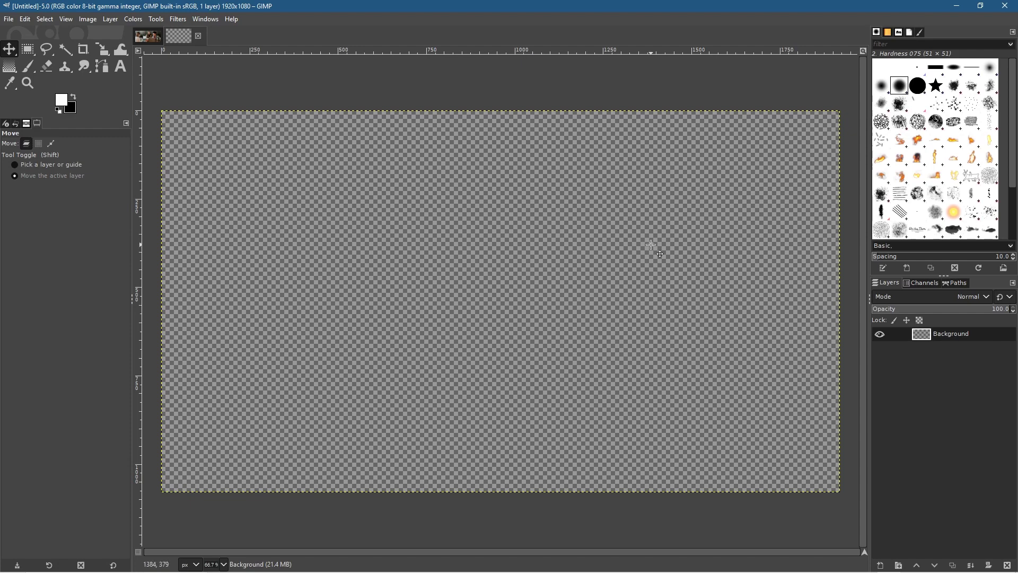
key("alt+Tab")
key("Tab")
key("Tab")
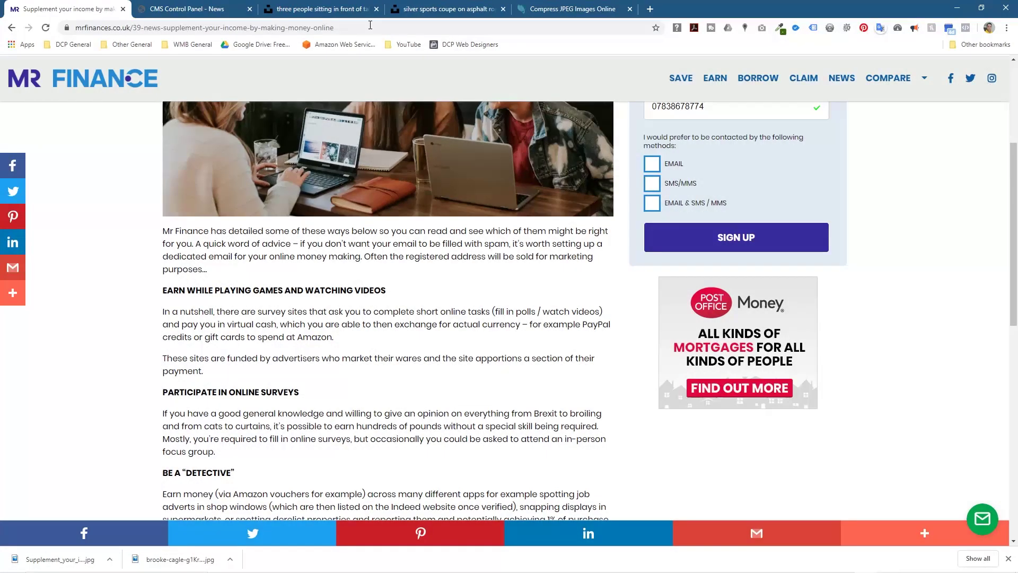
Download the white sports car photo from Unsplash and snap Chrome left beside the project folder
left_click(445, 9)
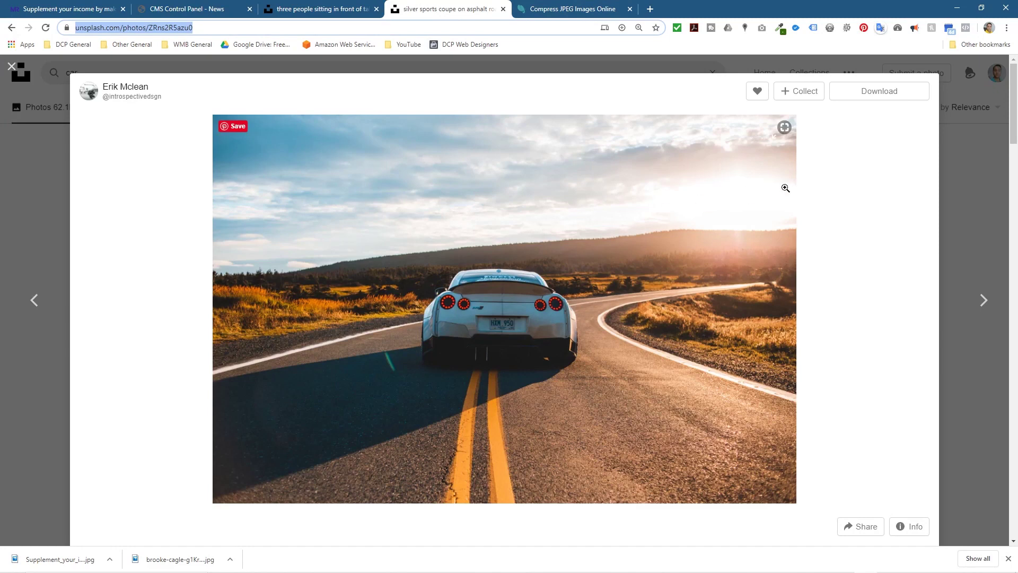
left_click(880, 91)
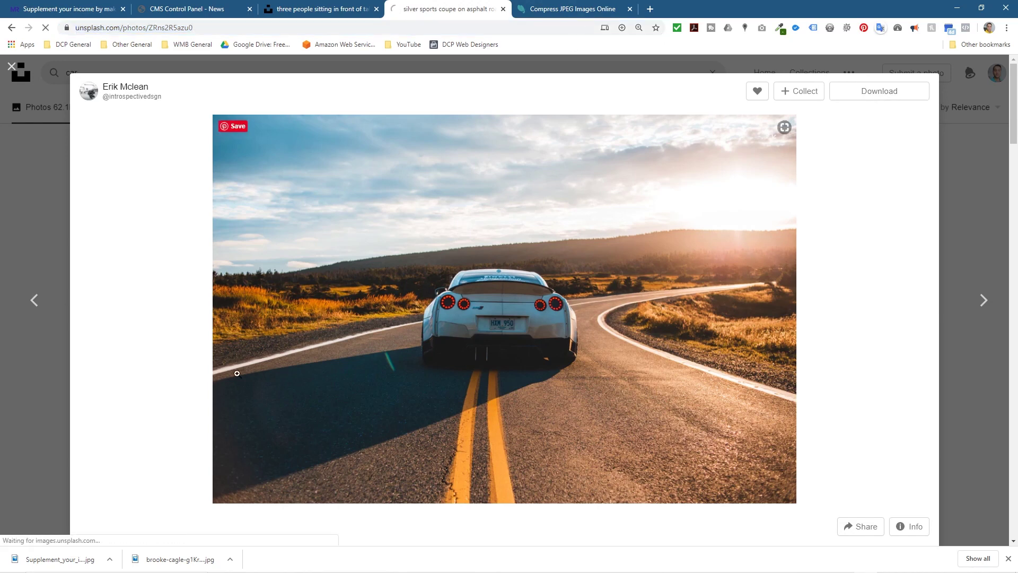
key("super+Left")
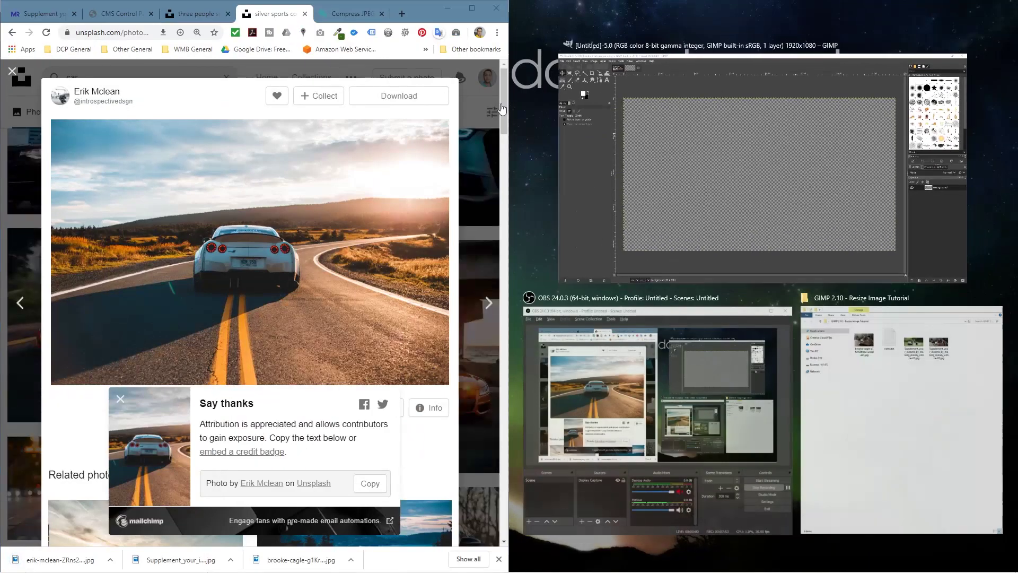
left_click(829, 418)
Move the downloaded car photo into the tutorial folder, then drag it onto GIMP's blank canvas
left_click_drag(56, 559, 929, 127)
left_click(742, 91)
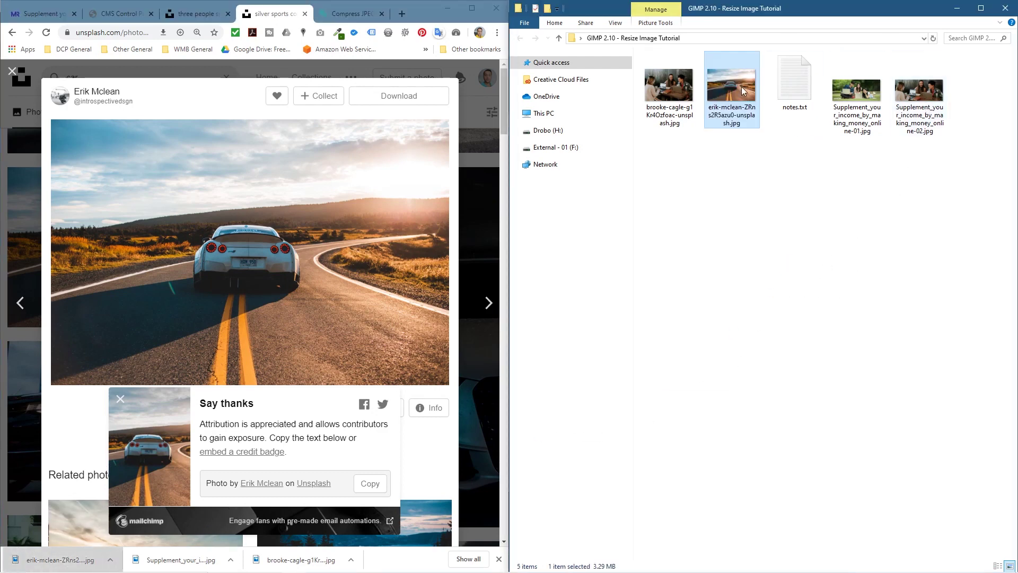
left_click(708, 197)
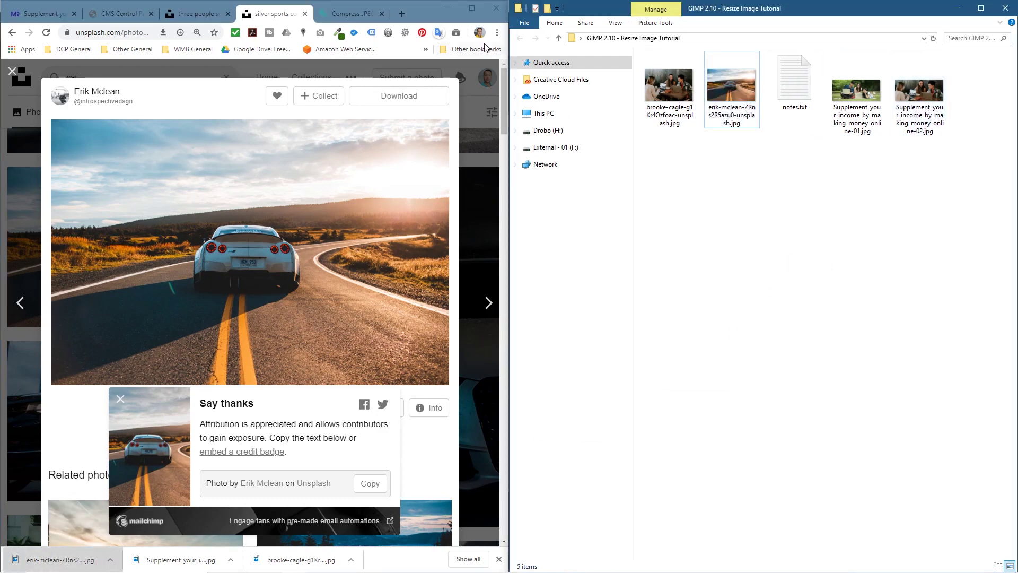
key("alt+Tab")
key("super+Left")
left_click(717, 87)
left_click_drag(717, 87, 449, 265)
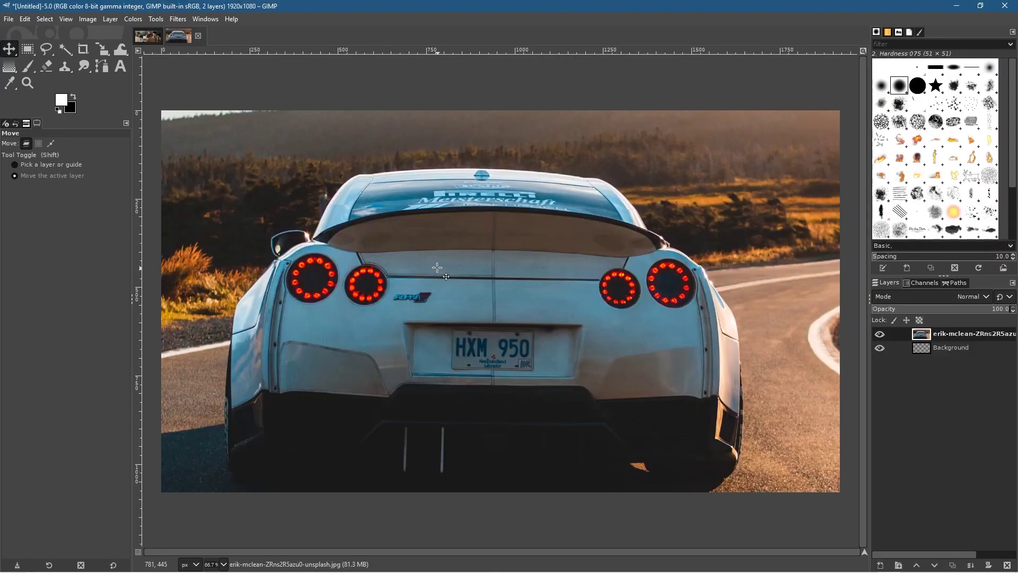
Zoom out on the oversized car layer, undo a trial move, and browse Tools > Transform Tools
scroll(448, 258, "down", 5)
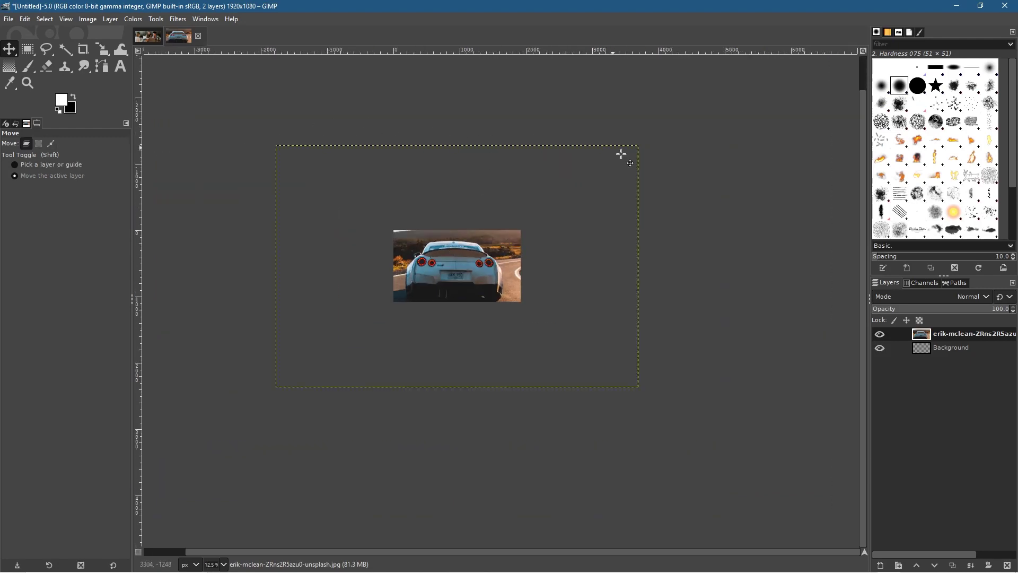
left_click_drag(620, 155, 581, 257)
key("ctrl+z")
left_click(163, 18)
mouse_move(184, 45)
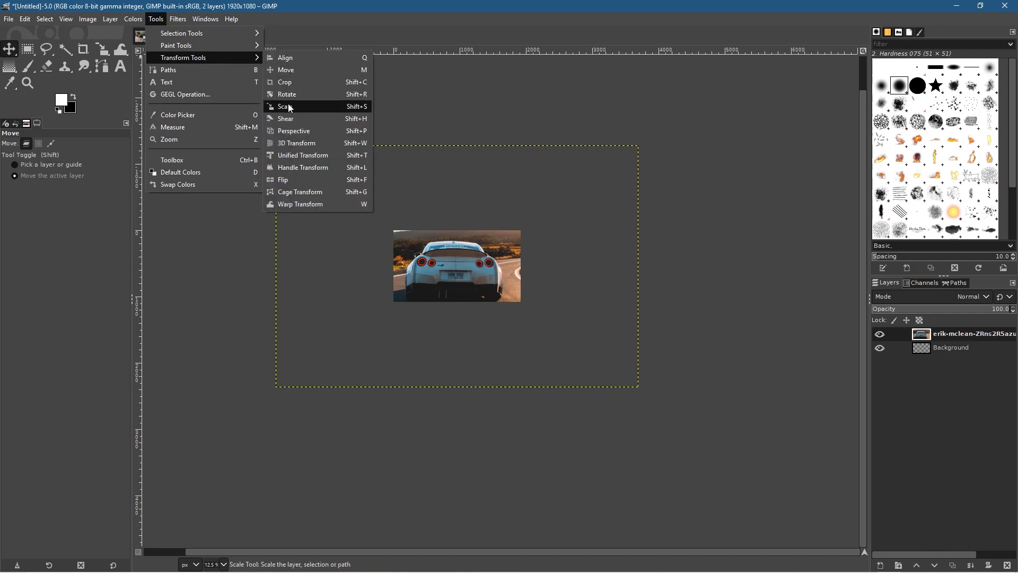
left_click(376, 270)
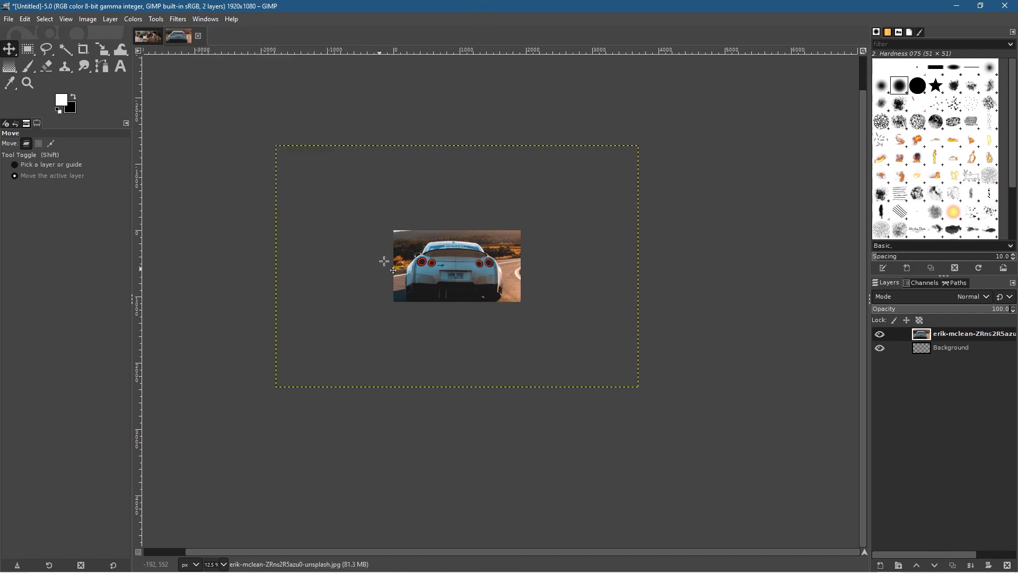
Start scaling the car layer, lowering its opacity and dragging it to about 2047 × 1365
key("shift+s")
left_click(373, 197)
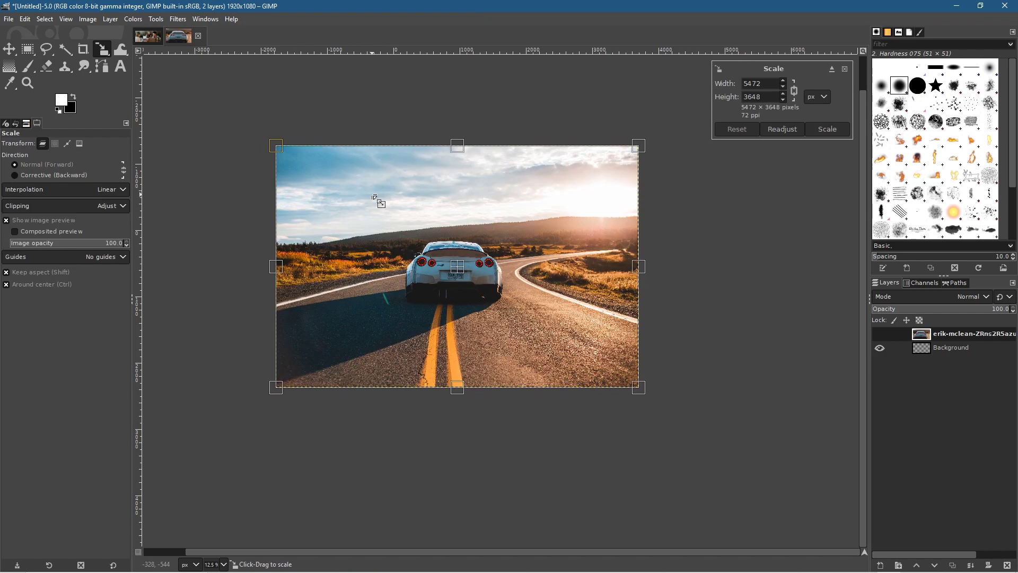
left_click(957, 311)
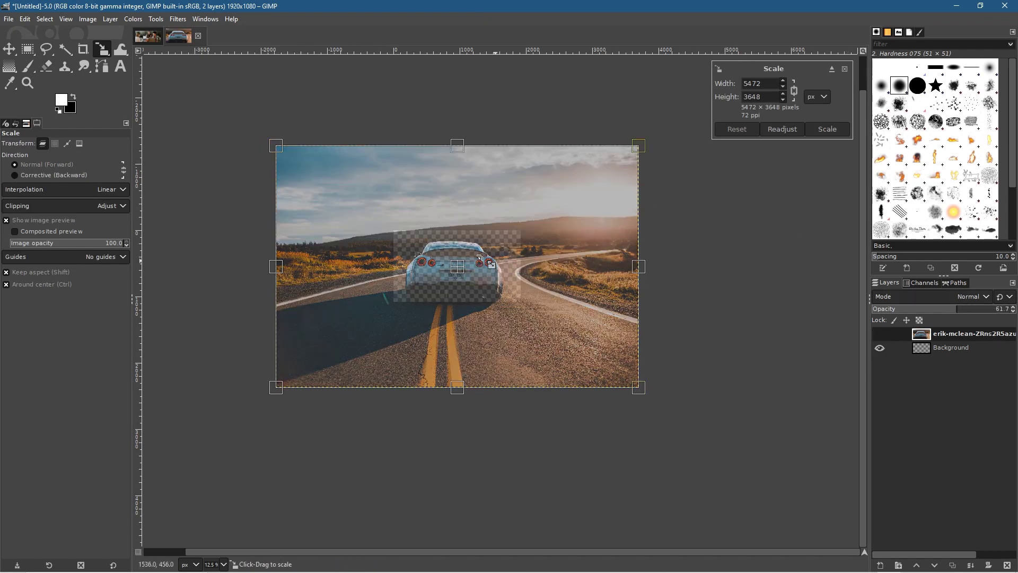
left_click_drag(276, 145, 354, 197)
left_click_drag(458, 212, 545, 234)
Finalize the car layer at 1942 × 1295 px to cover the canvas, then restore full opacity
scroll(487, 279, "up", 4)
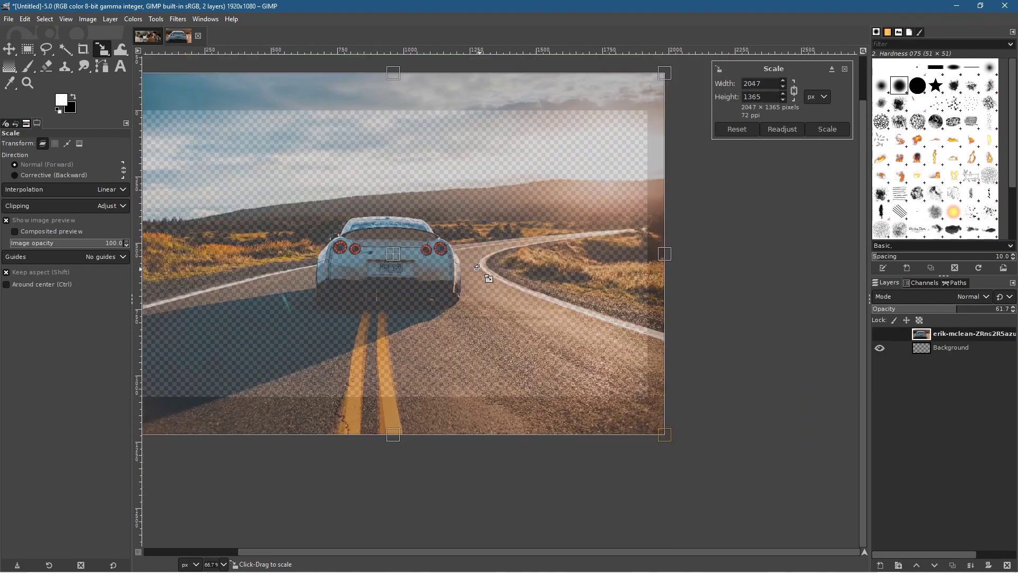
scroll(487, 279, "down", 1)
scroll(410, 259, "up", 1)
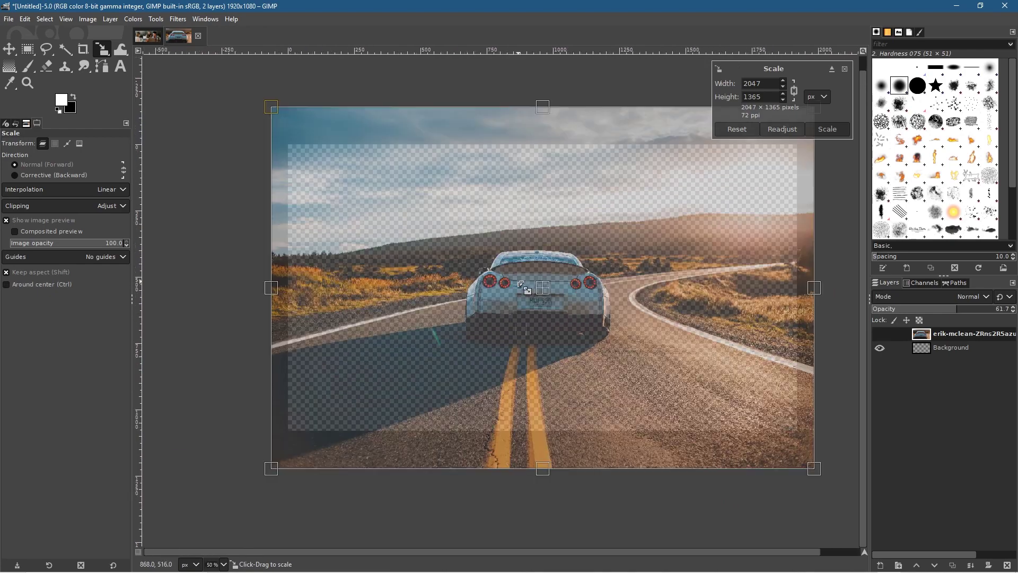
left_click_drag(277, 124, 305, 122)
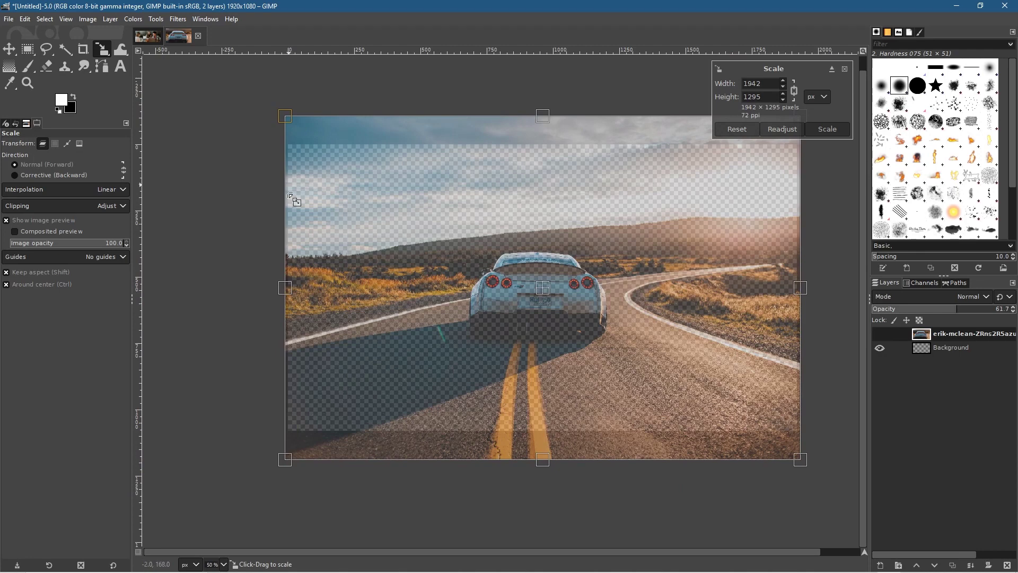
left_click(826, 130)
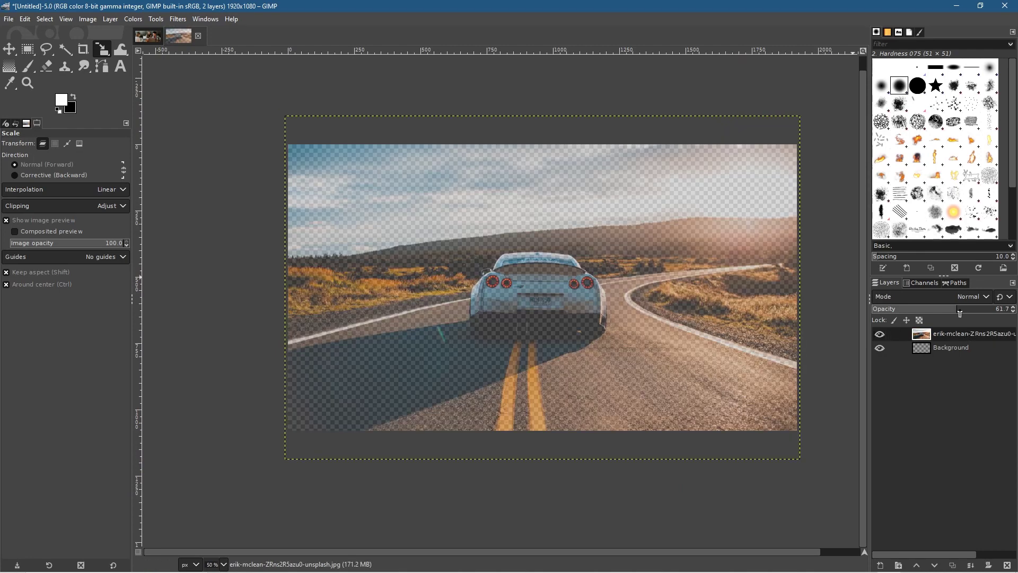
left_click_drag(973, 311, 1012, 311)
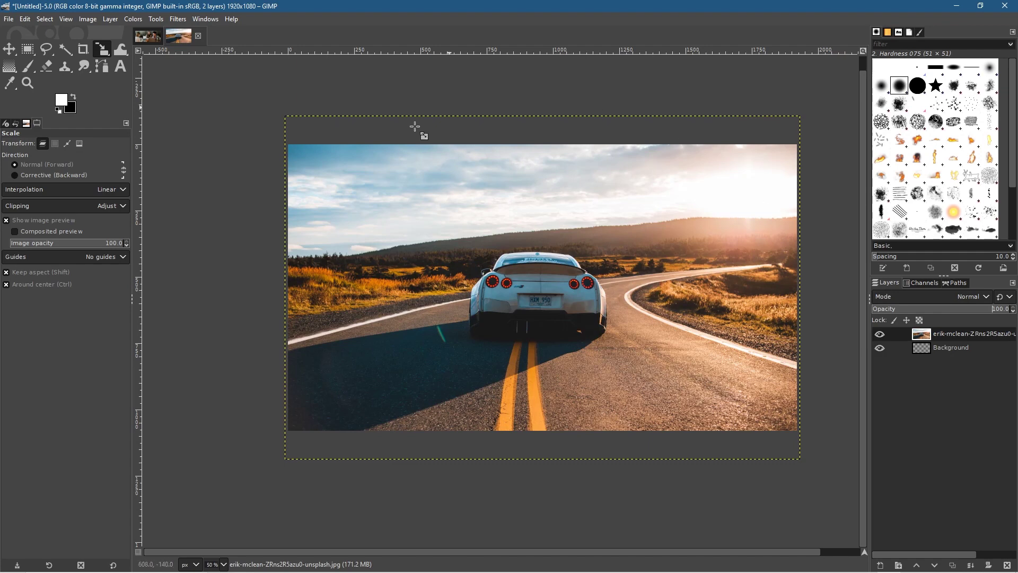
Slide the car layer back over the canvas and nudge it slightly down to reframe the road
left_click(9, 49)
left_click_drag(545, 264, 428, 282)
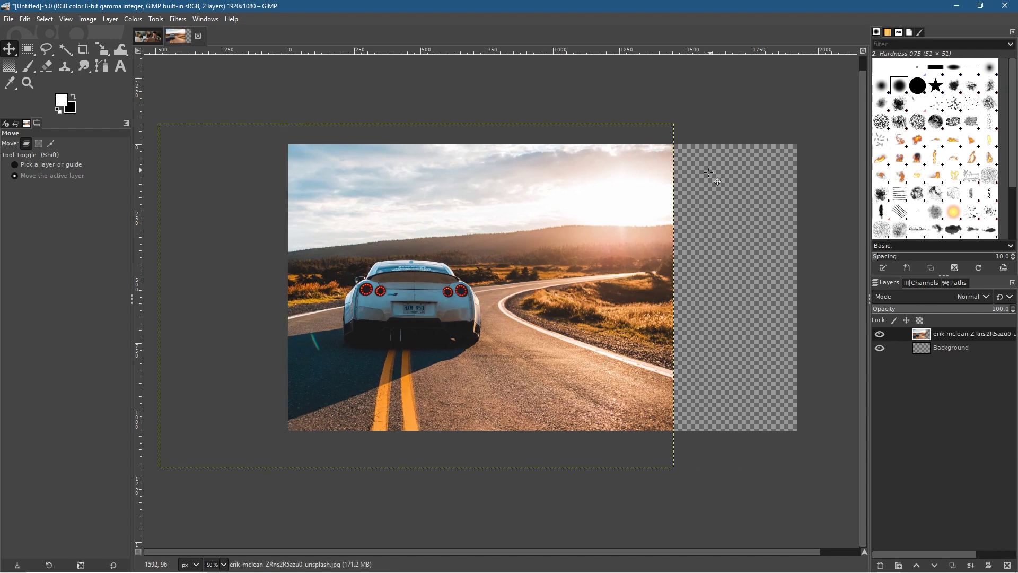
left_click_drag(558, 263, 683, 257)
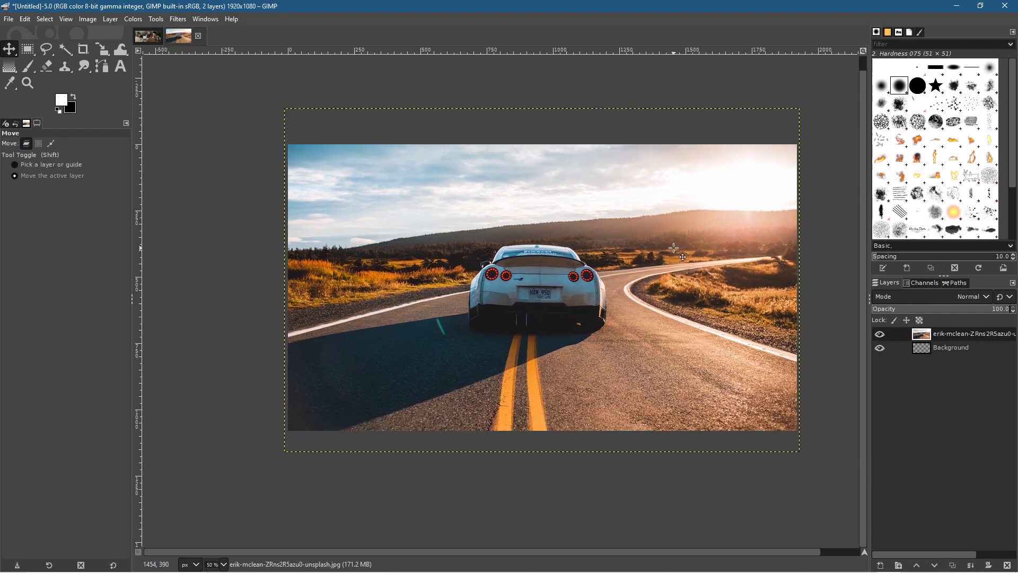
key("shift+Down")
key("shift+Down")
key("Up")
key("Up")
key("Up")
key("Up")
key("Up")
key("Up")
key("Up")
key("Up")
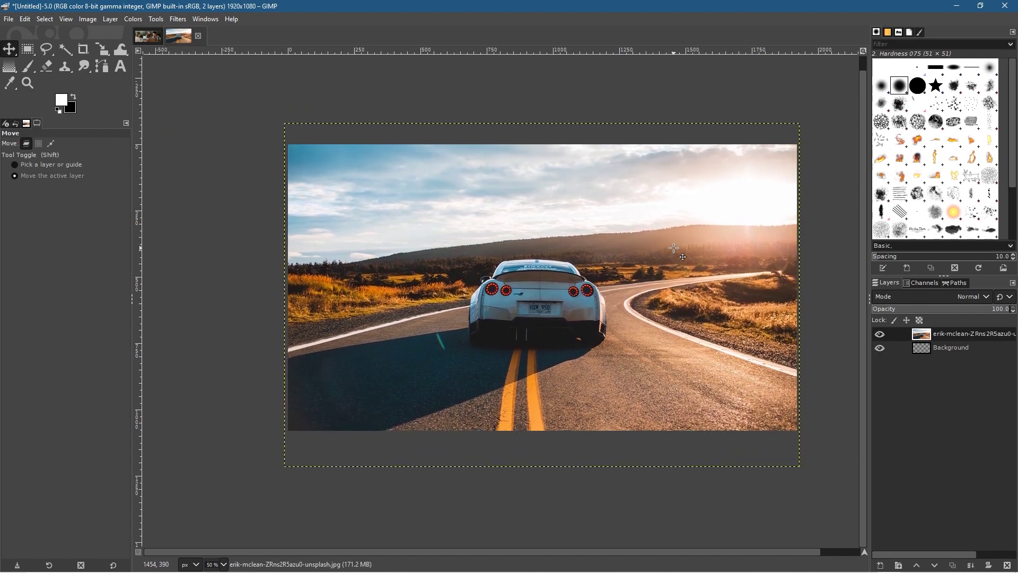
key("Up")
key("Up")
key("Up")
key("Up")
key("Up")
key("Up")
key("Up")
key("Up")
key("Up")
key("Up")
key("Up")
key("Up")
key("Up")
key("Up")
key("Up")
key("Up")
key("Up")
key("Up")
key("Up")
key("Up")
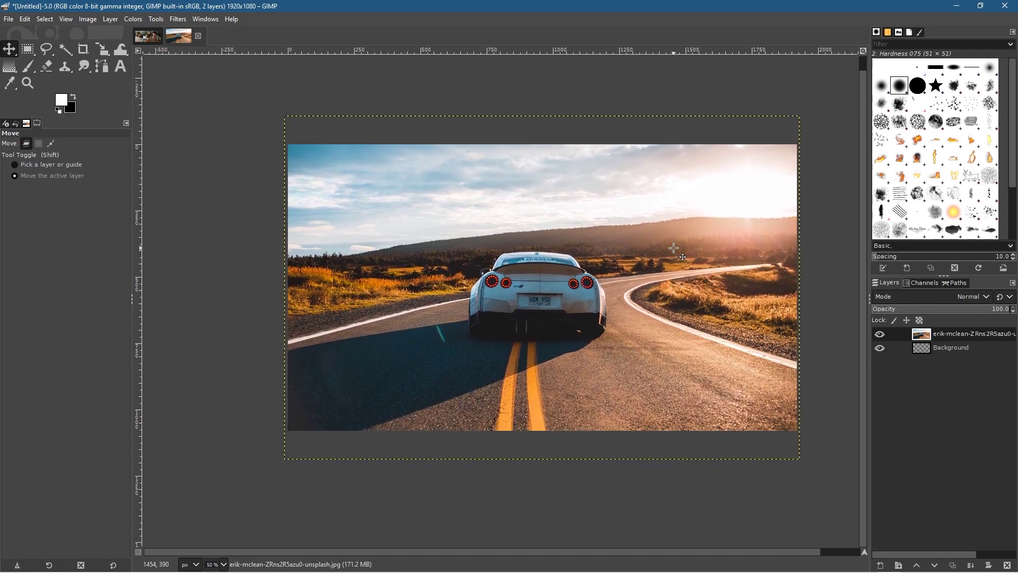
key("Down")
key("Down")
key("Down")
key("Down")
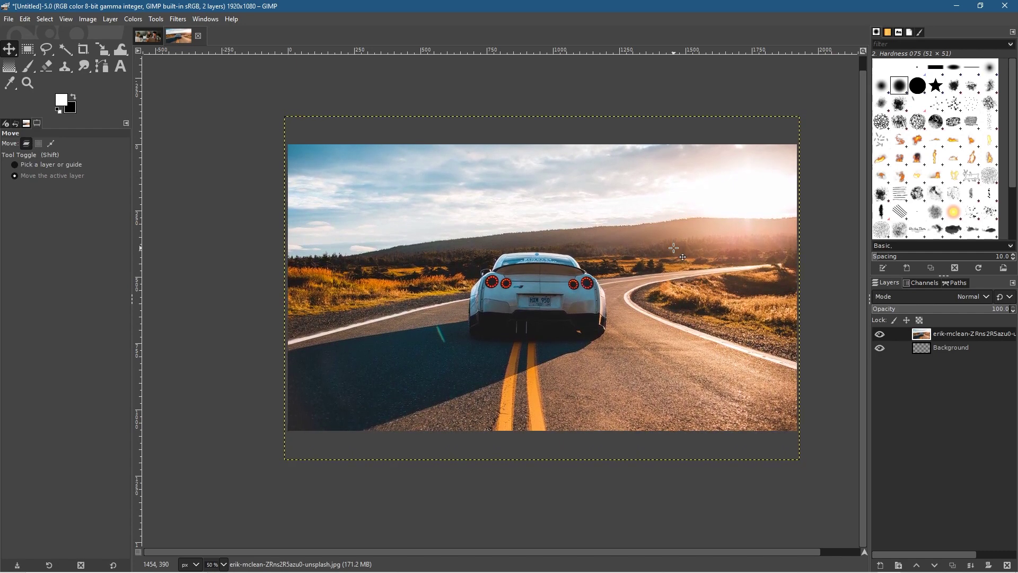
key("shift+Down")
key("shift+Down")
key("shift+Up")
key("shift+Up")
Export the image as 'desktop background - 01.jpg' with JPEG quality 100
left_click(7, 19)
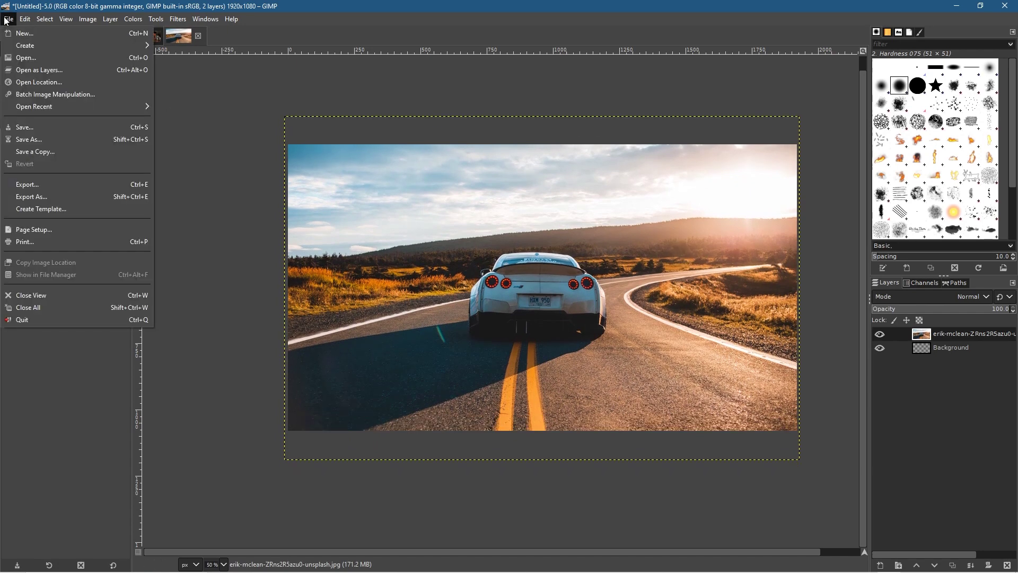
left_click(61, 195)
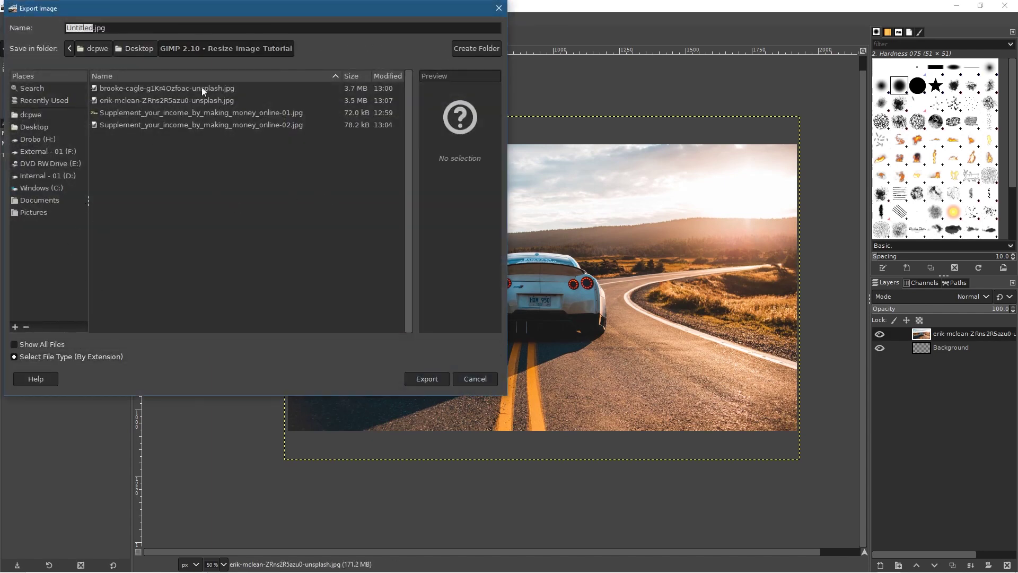
left_click(80, 28)
left_click_drag(93, 28, 5, 27)
type("desktop bcak")
key("BackSpace")
key("BackSpace")
type("ackgrou")
left_click(428, 378)
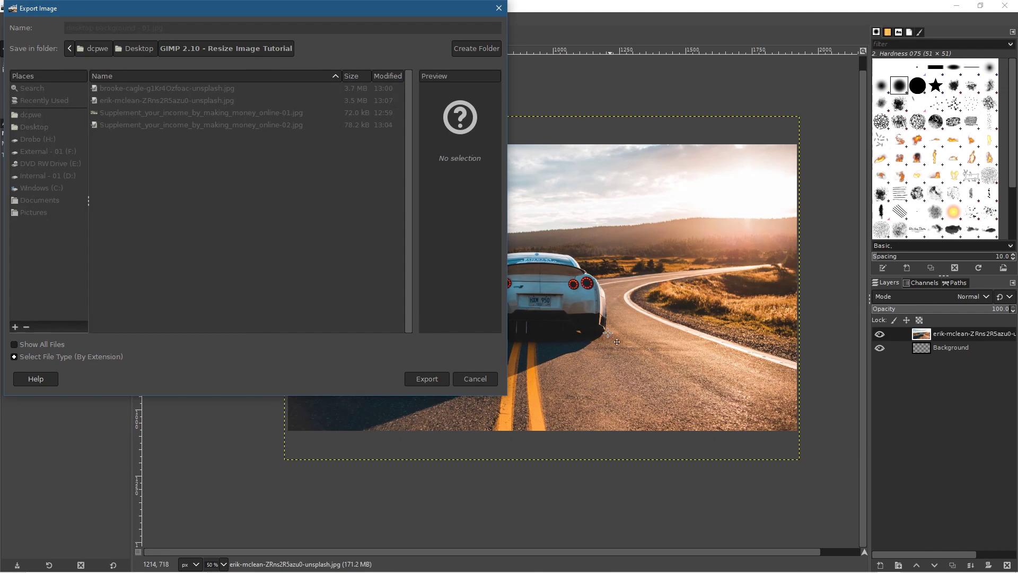
left_click_drag(542, 195, 582, 195)
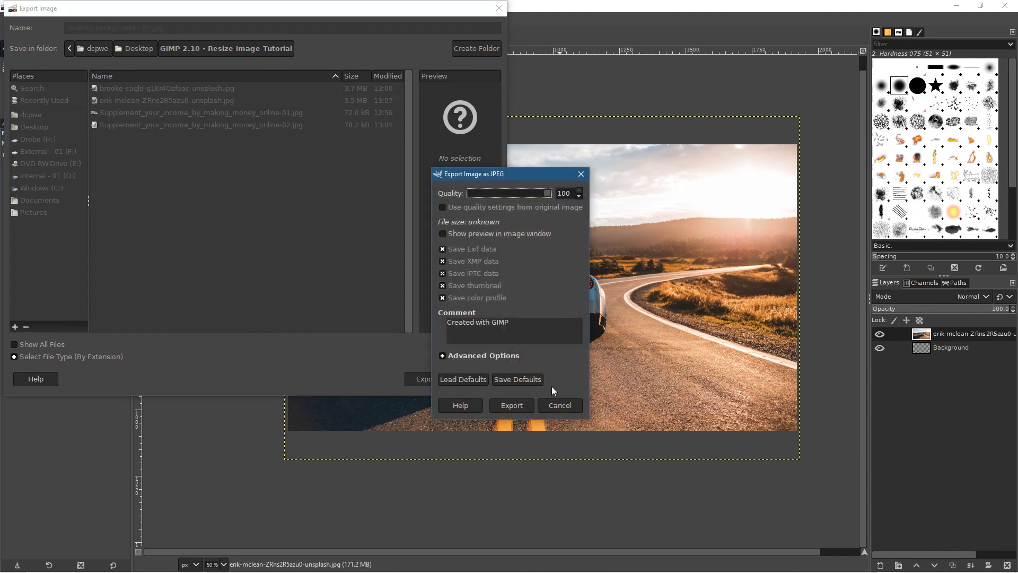
left_click(513, 406)
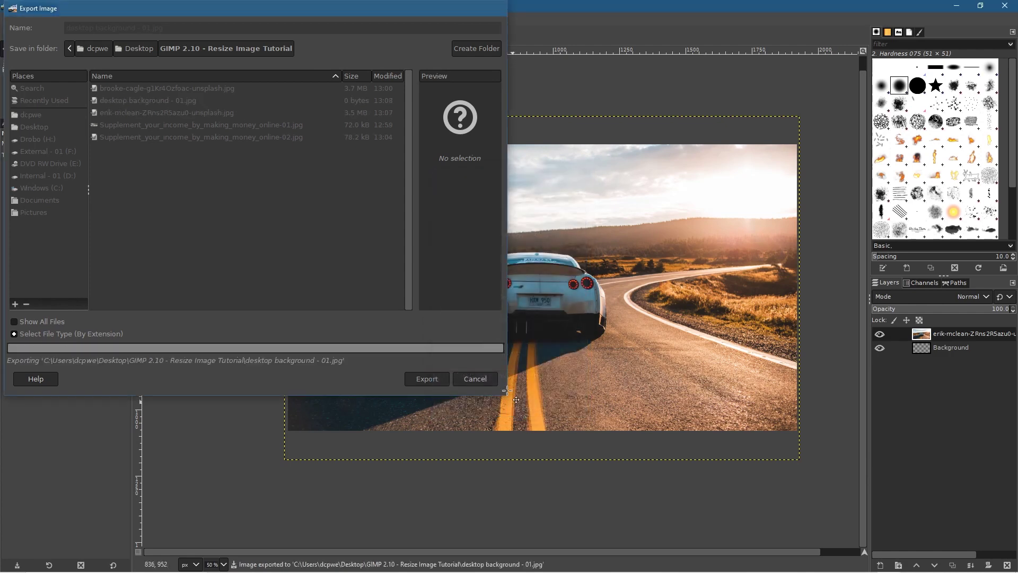
Minimize GIMP and Chrome, centre the folder window, and preview desktop background - 01.jpg
left_click(956, 6)
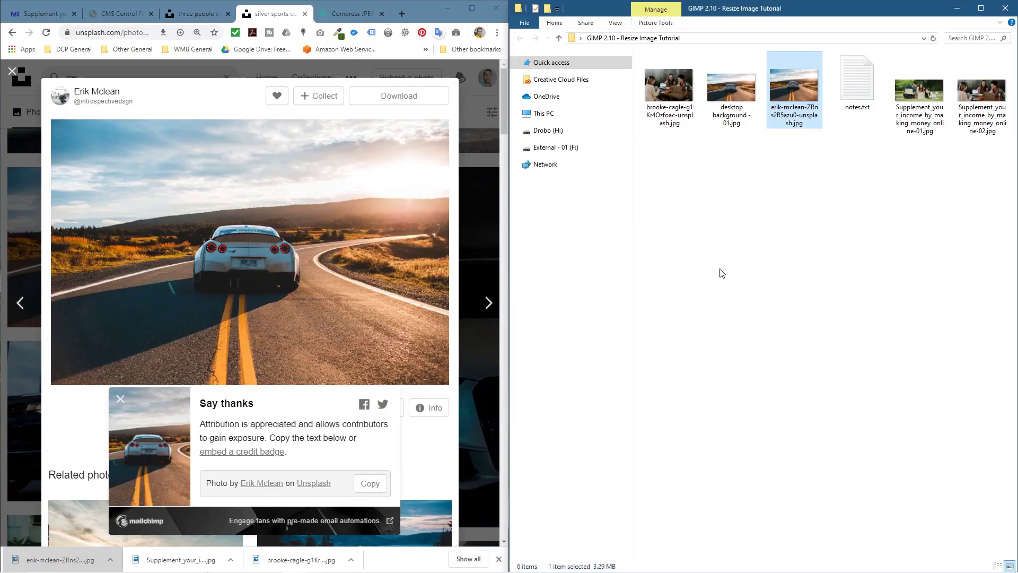
left_click(444, 9)
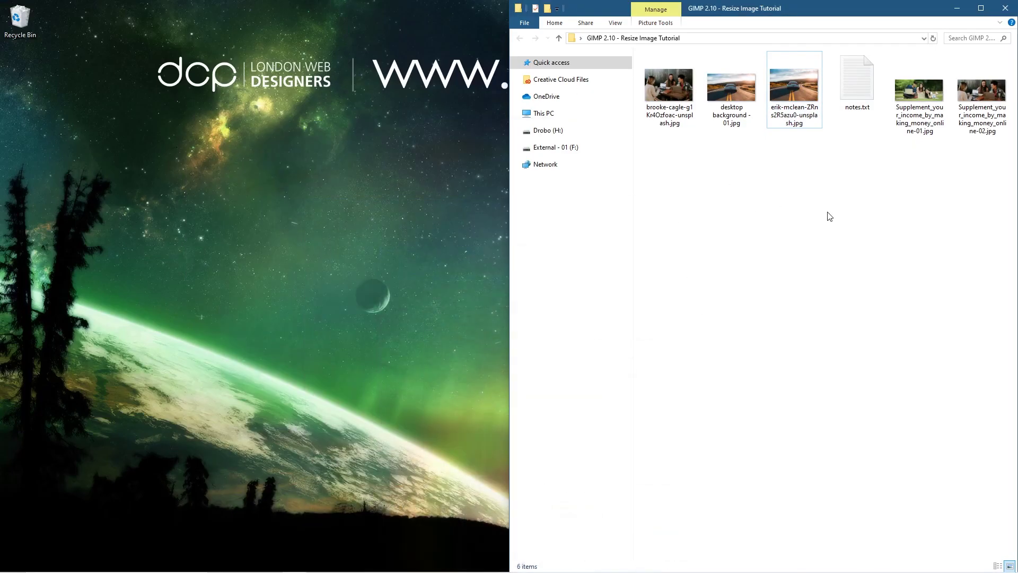
left_click_drag(801, 14, 540, 116)
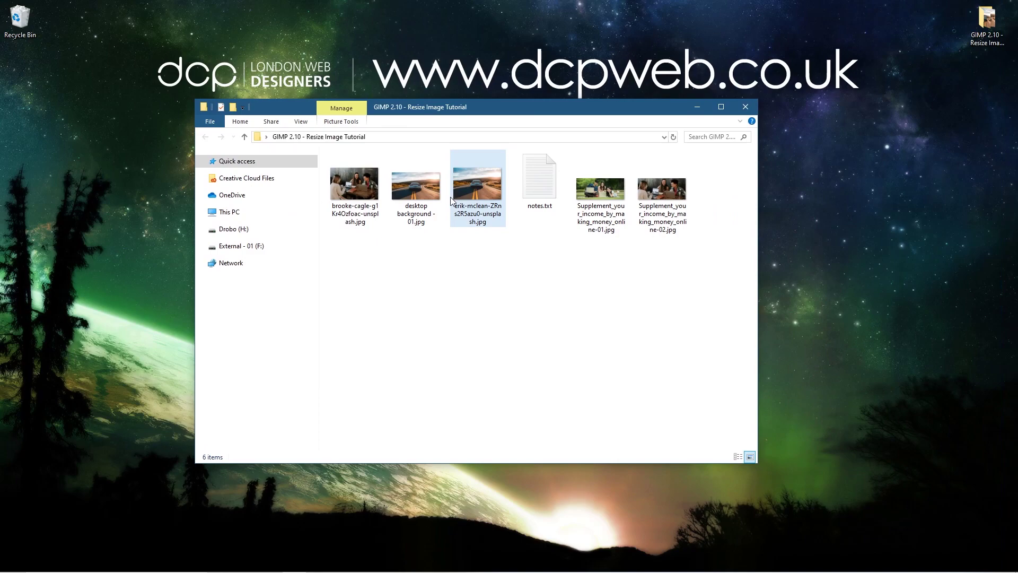
left_click(404, 218)
double_click(411, 189)
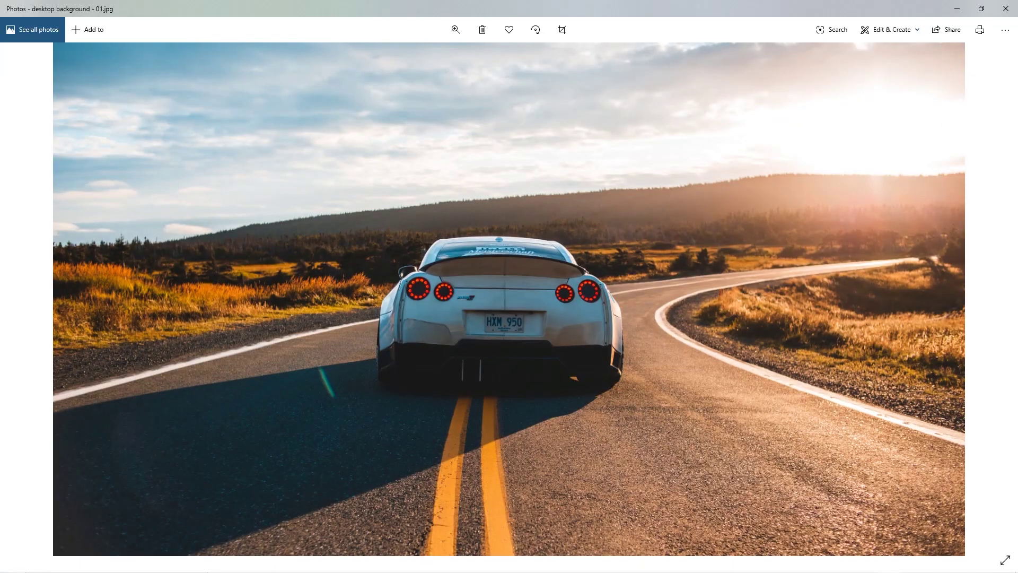
left_click(1006, 8)
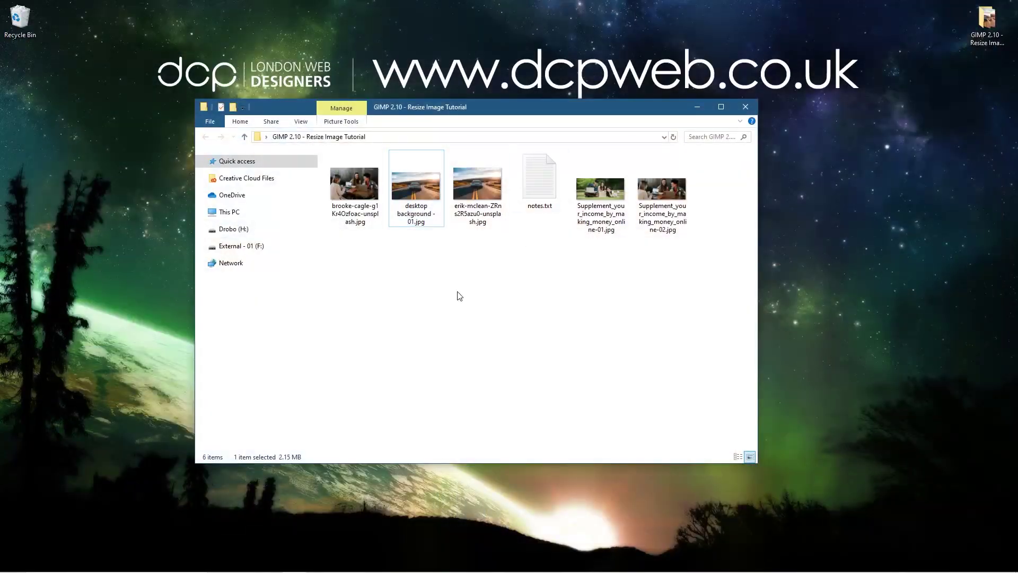
Reposition the folder window, select the tutorial folder, and close the window
left_click_drag(544, 102, 573, 174)
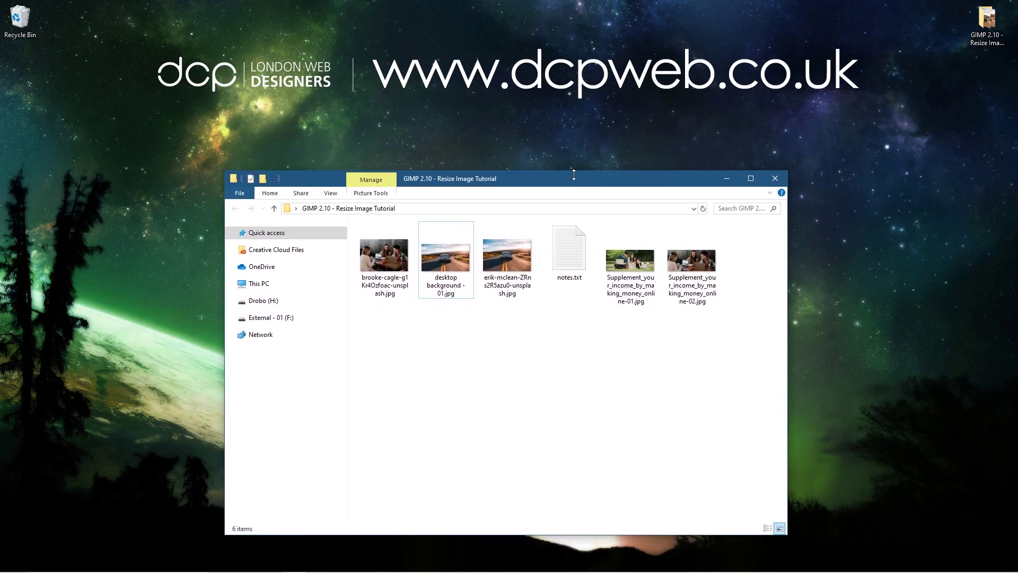
left_click(497, 113)
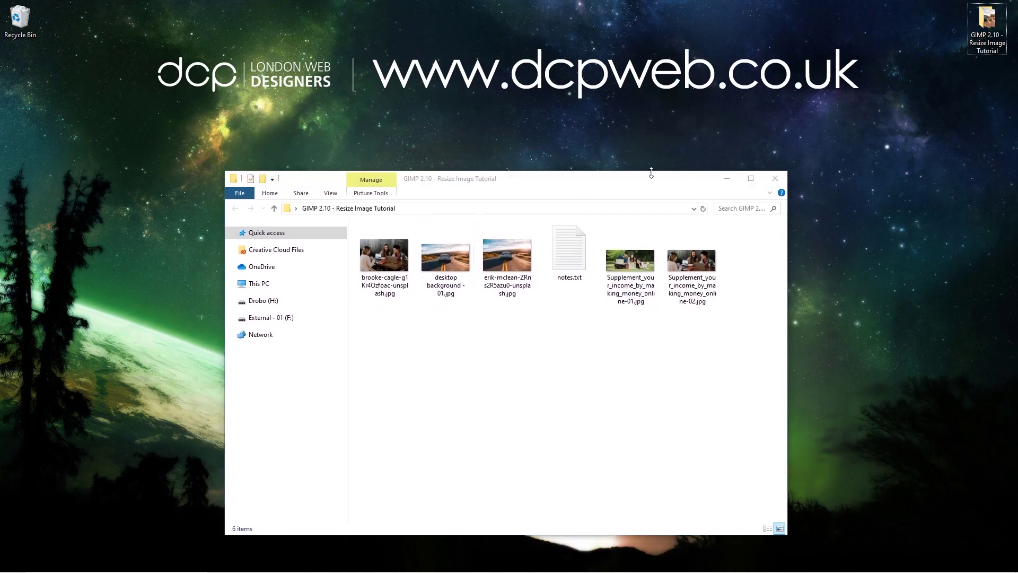
left_click(598, 180)
key("alt+F4")
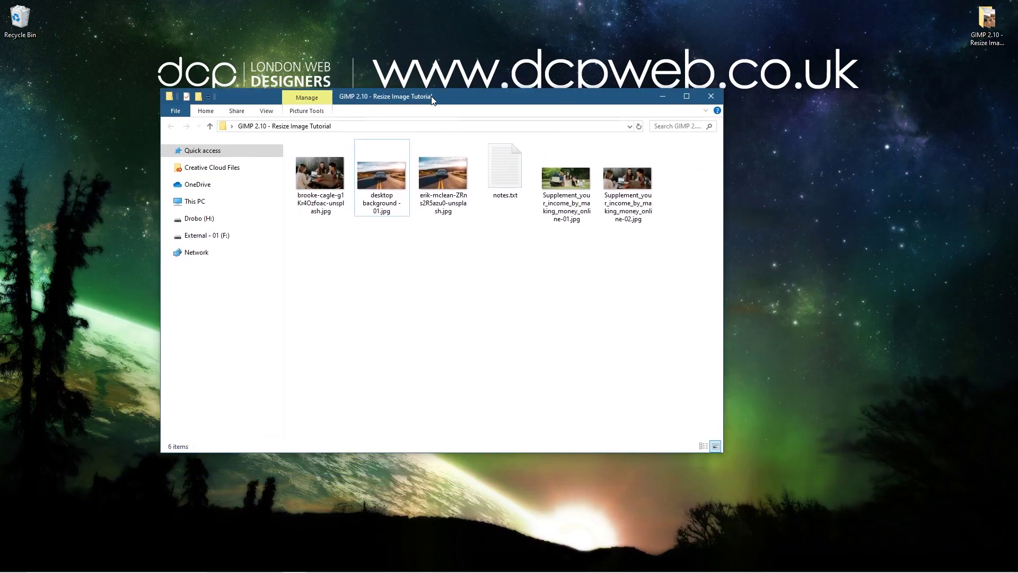
Apply 'Set as desktop background' to desktop background - 01.jpg, then close Explorer to view the wallpaper
left_click(392, 175)
right_click(374, 173)
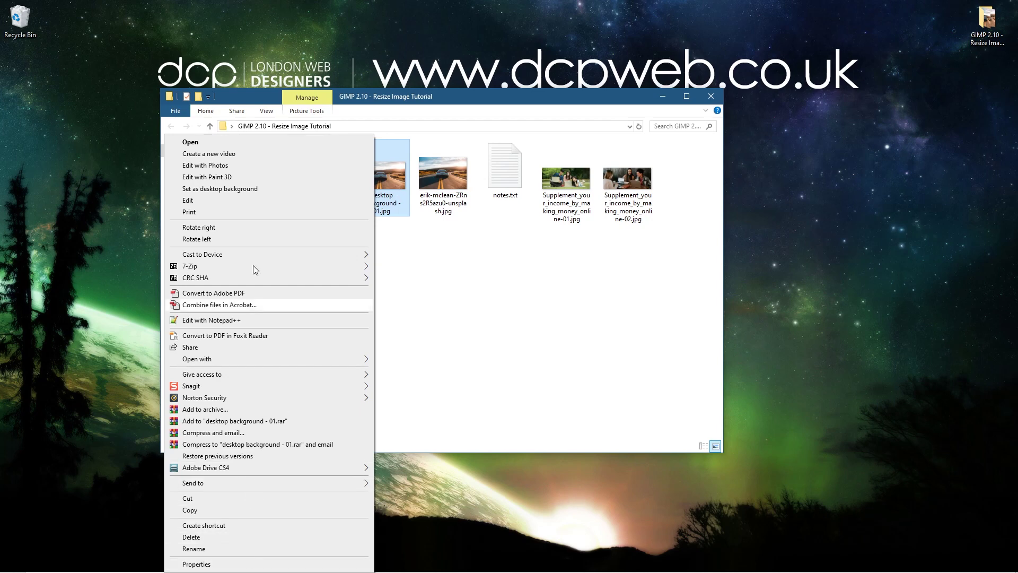
left_click(229, 194)
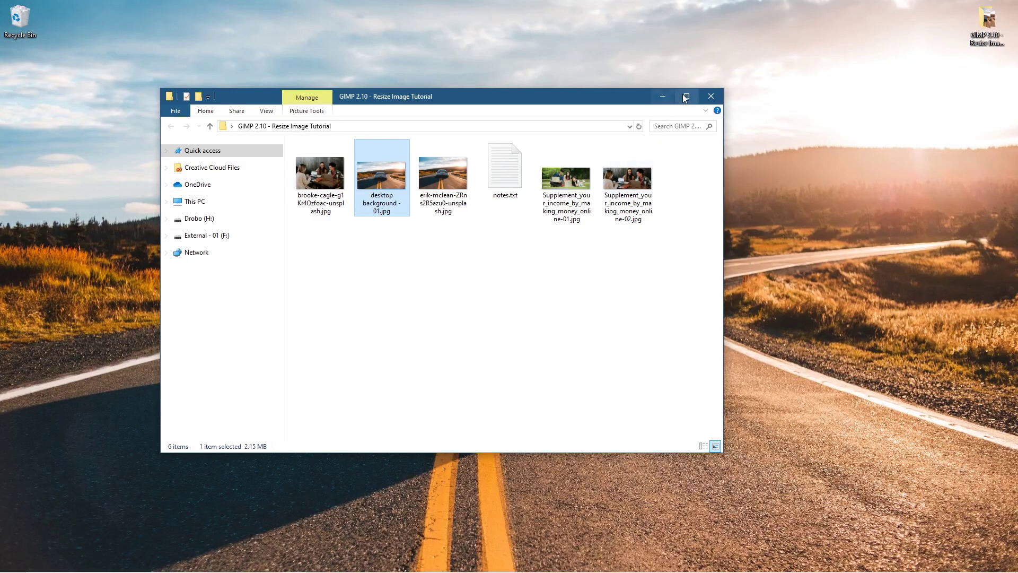
left_click(711, 97)
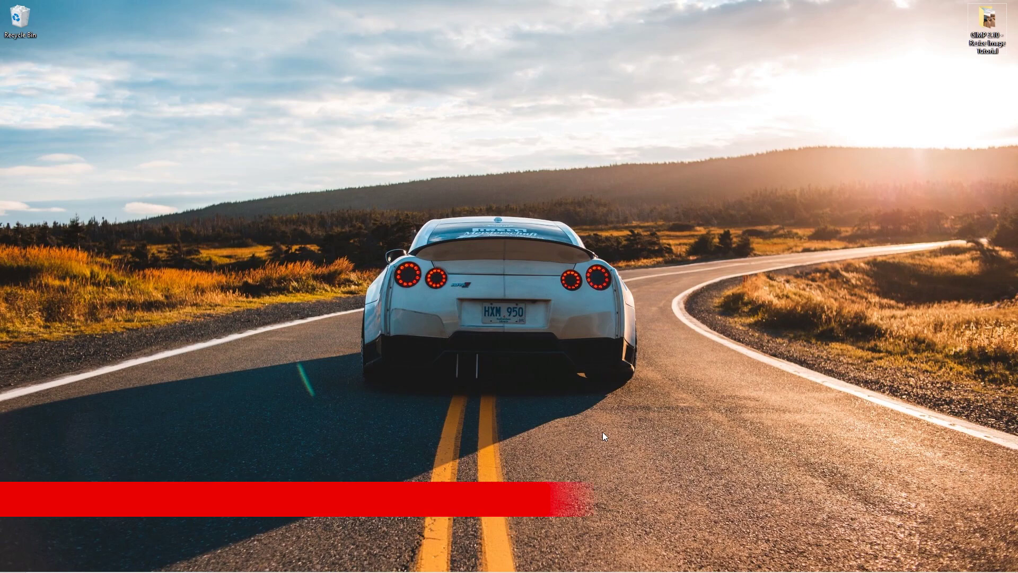
double_click(985, 27)
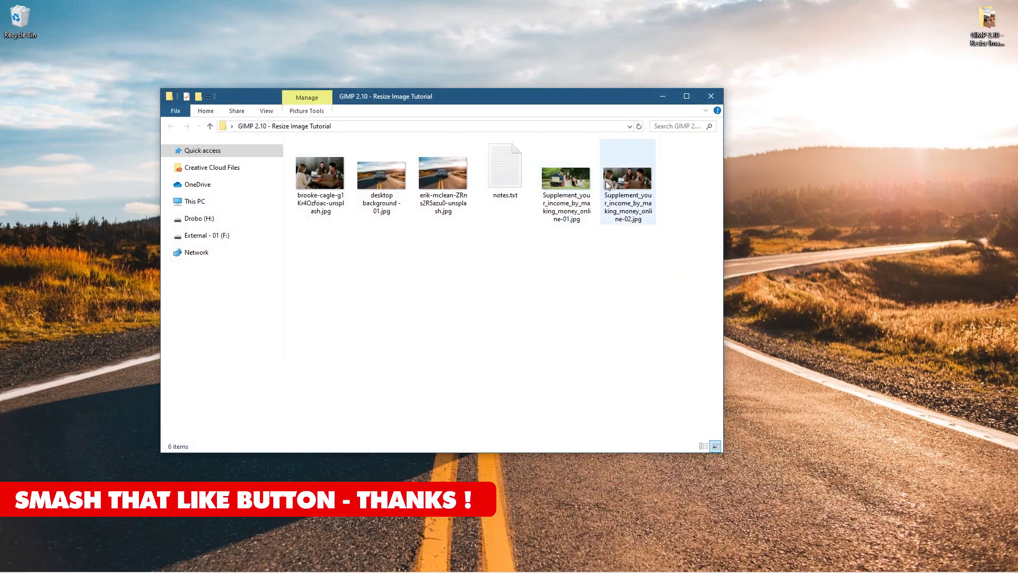
left_click(565, 179)
right_click(565, 179)
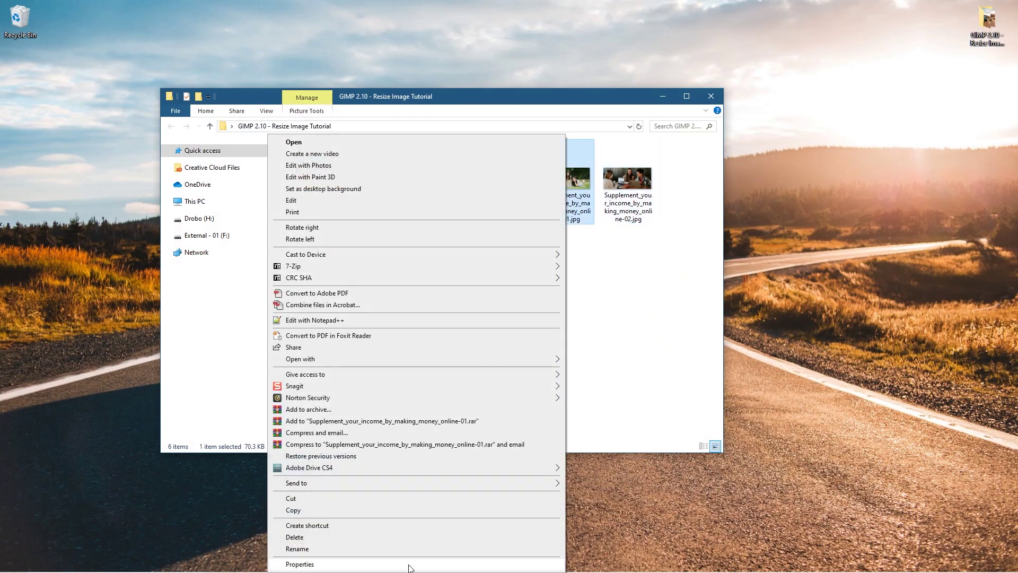
left_click(409, 563)
left_click(638, 206)
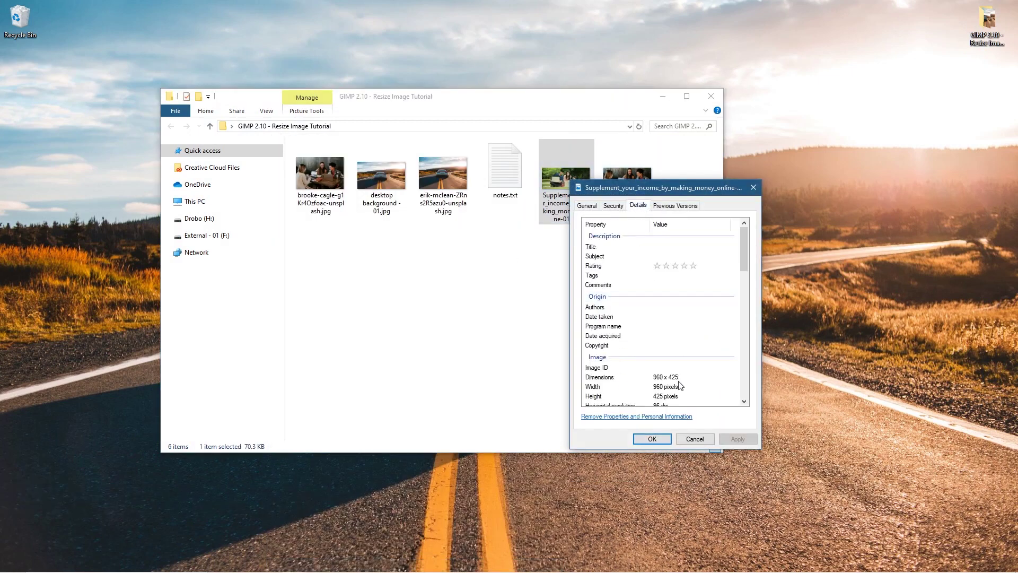
scroll(657, 371, "down", 3)
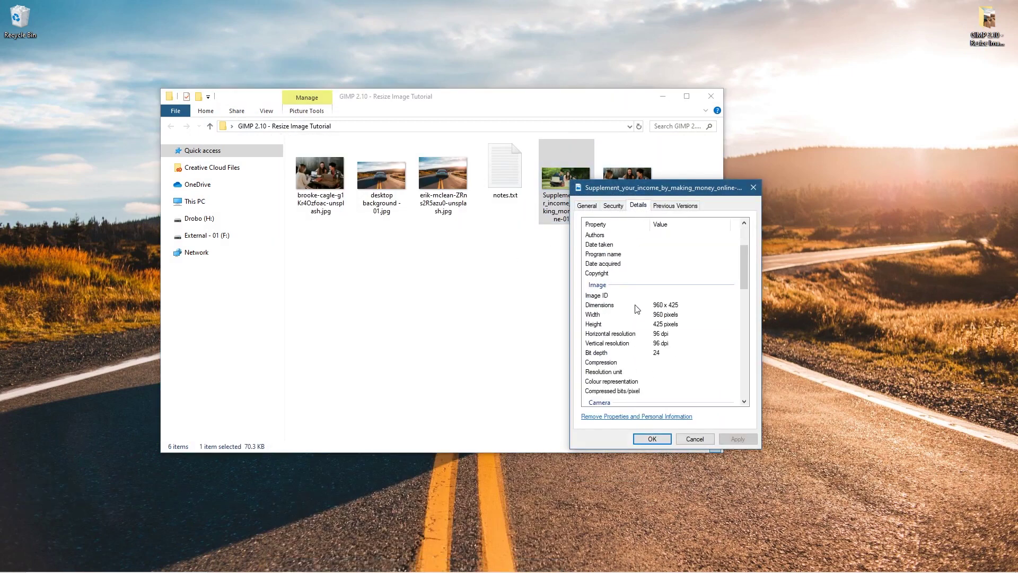
left_click(753, 188)
left_click(602, 307)
left_click(711, 97)
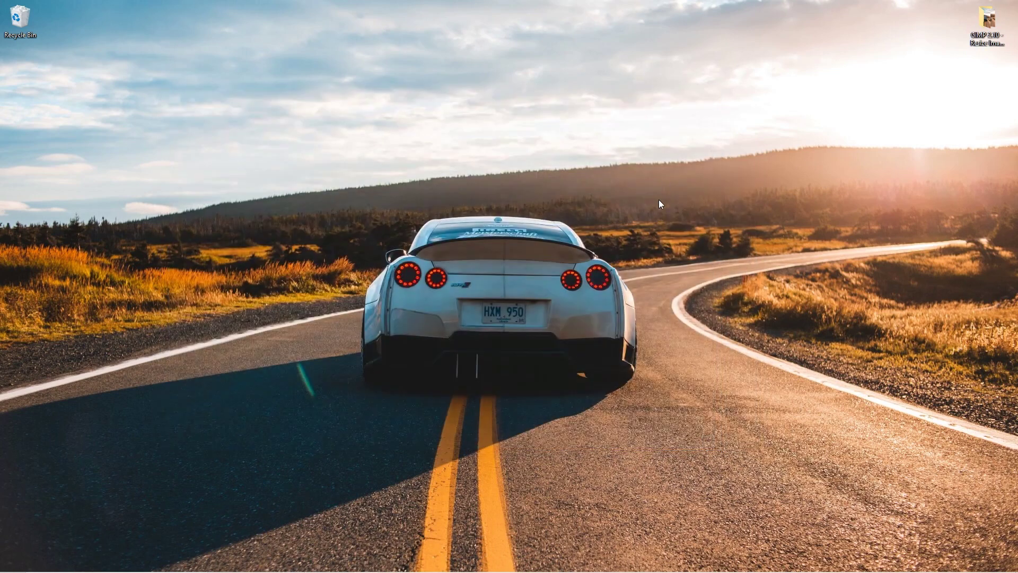